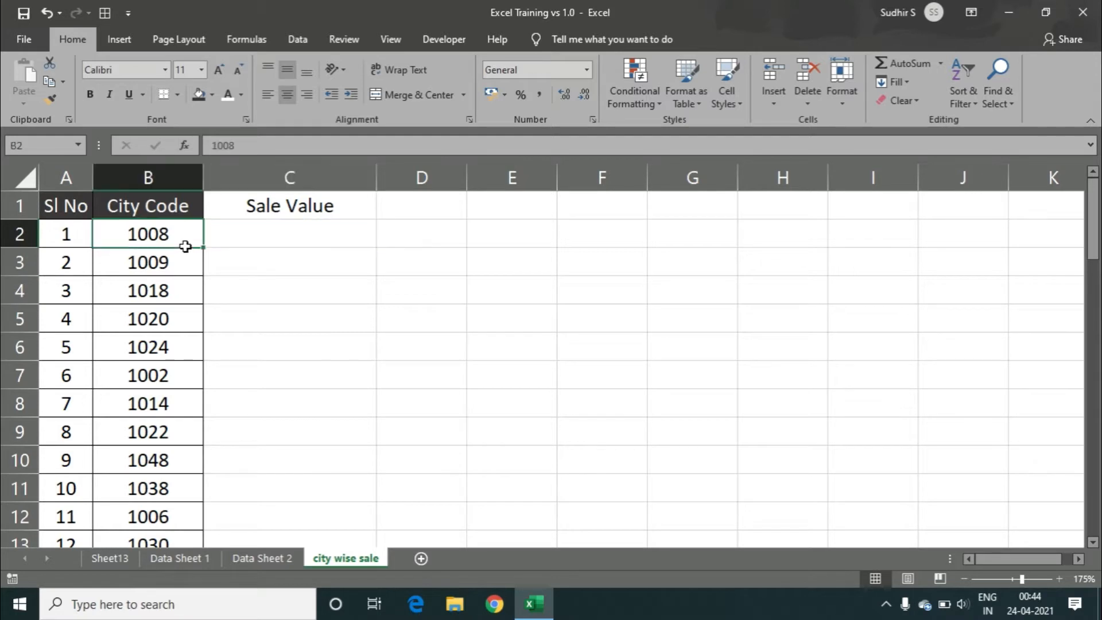
Step: Review the city codes on the city wise sale sheet and the Qty, City, City Code and Sale Value columns on Data Sheet 2
scroll(207, 269, "down", 2)
scroll(206, 268, "down", 5)
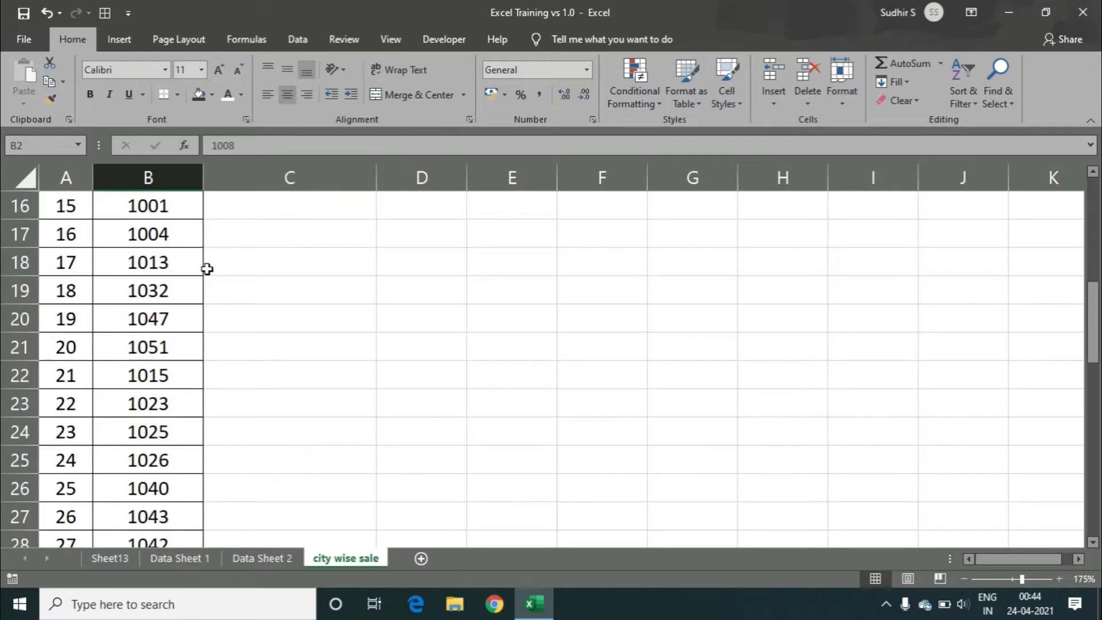
scroll(207, 268, "up", 7)
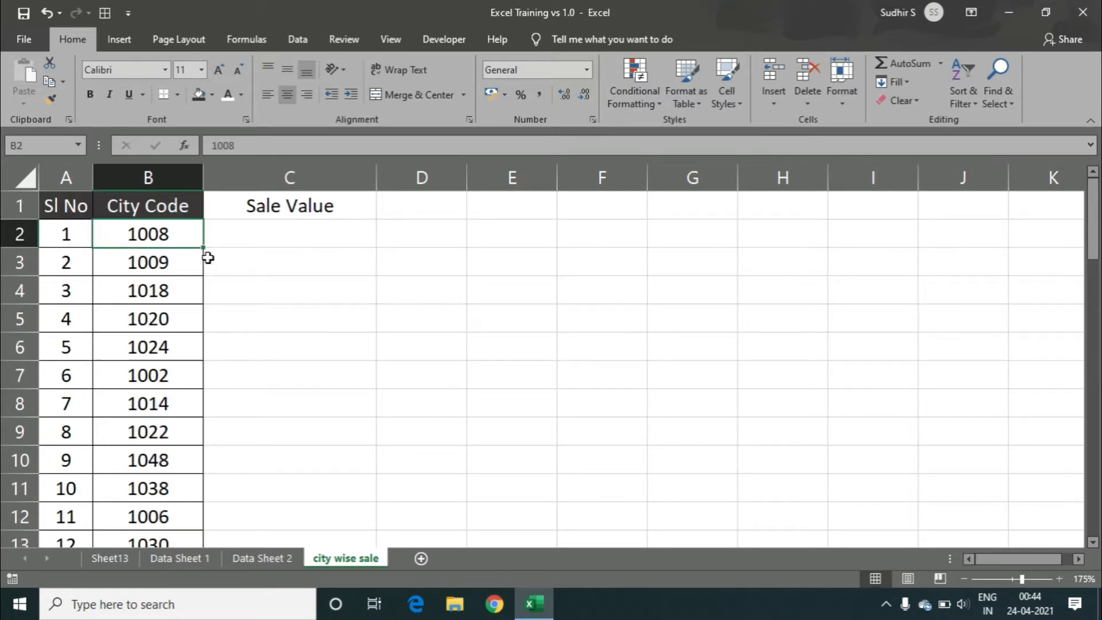
left_click(244, 552)
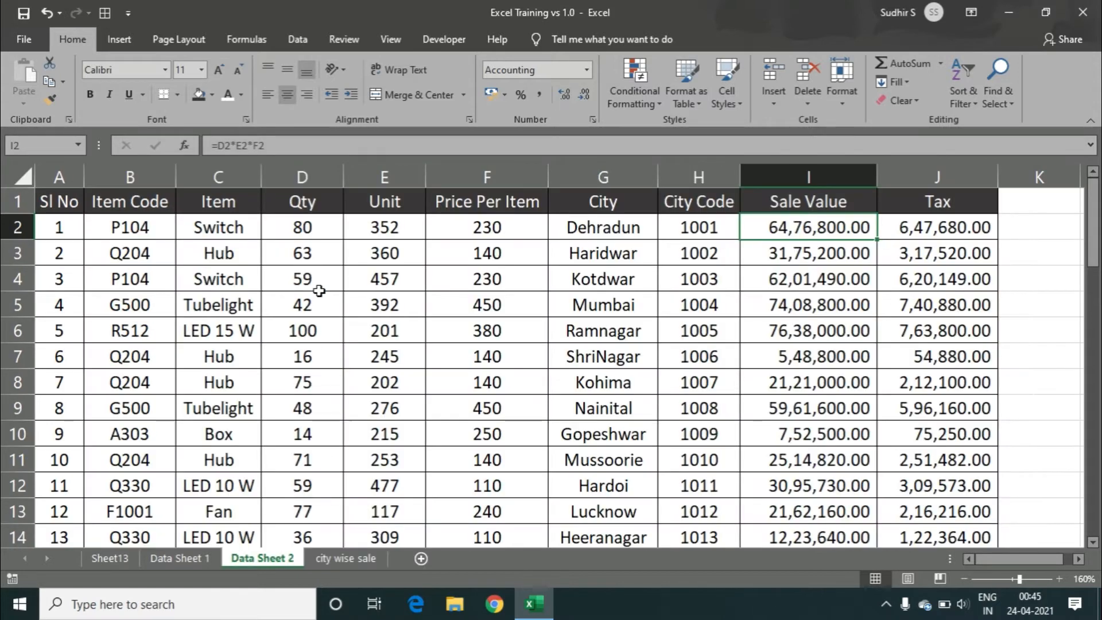
left_click(283, 236)
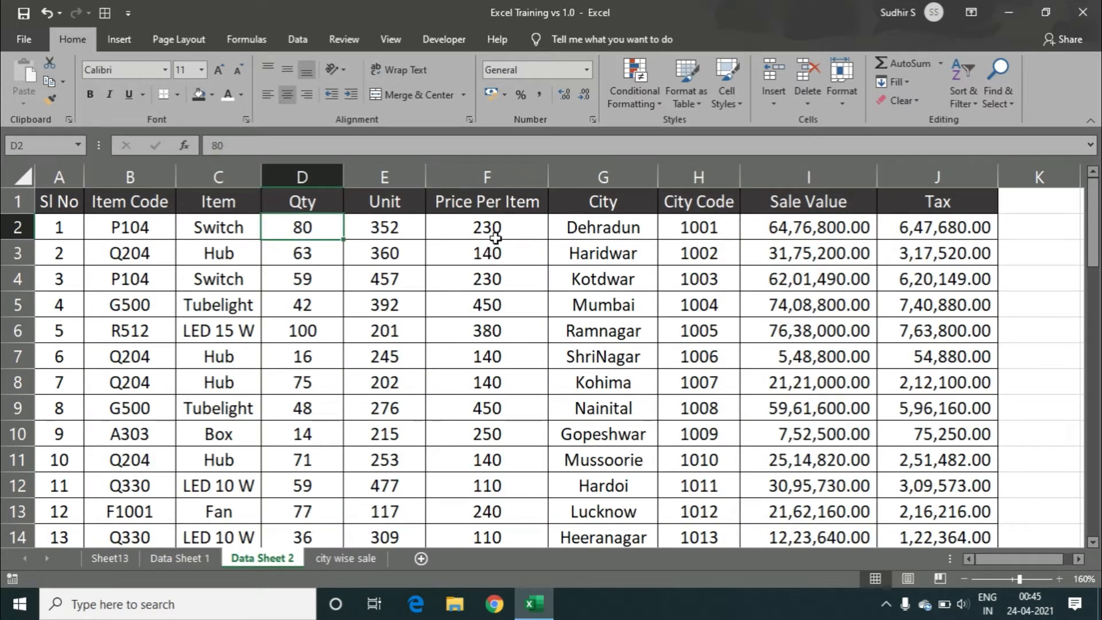
left_click(695, 225)
left_click(615, 231)
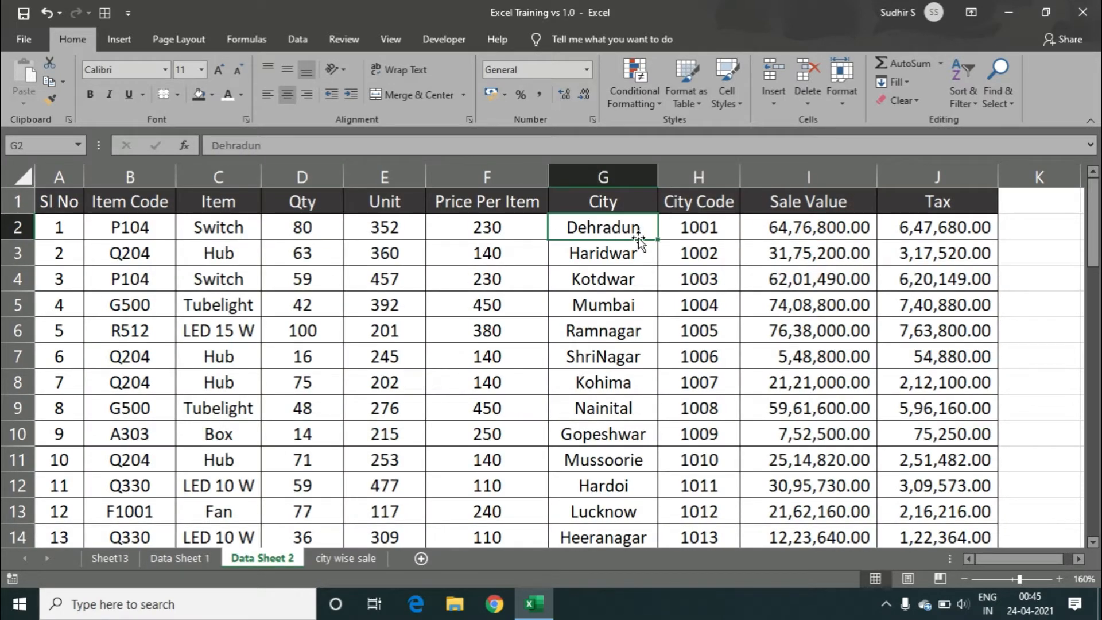
left_click(817, 230)
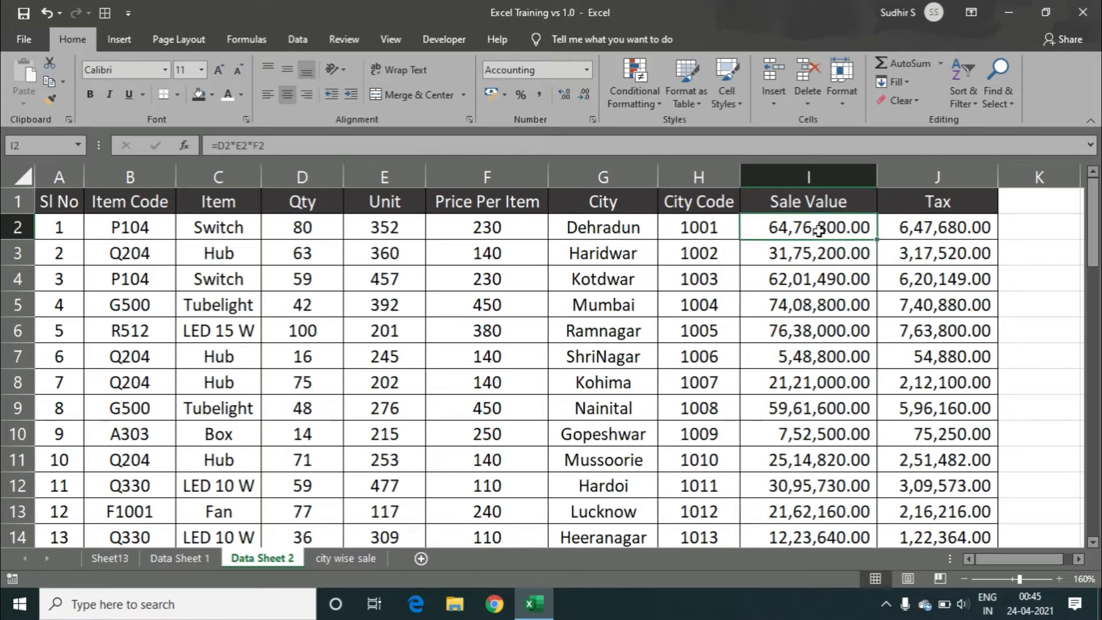
Step: Examine the empty Sale Value column and the order of the city codes on the city wise sale sheet
left_click(341, 557)
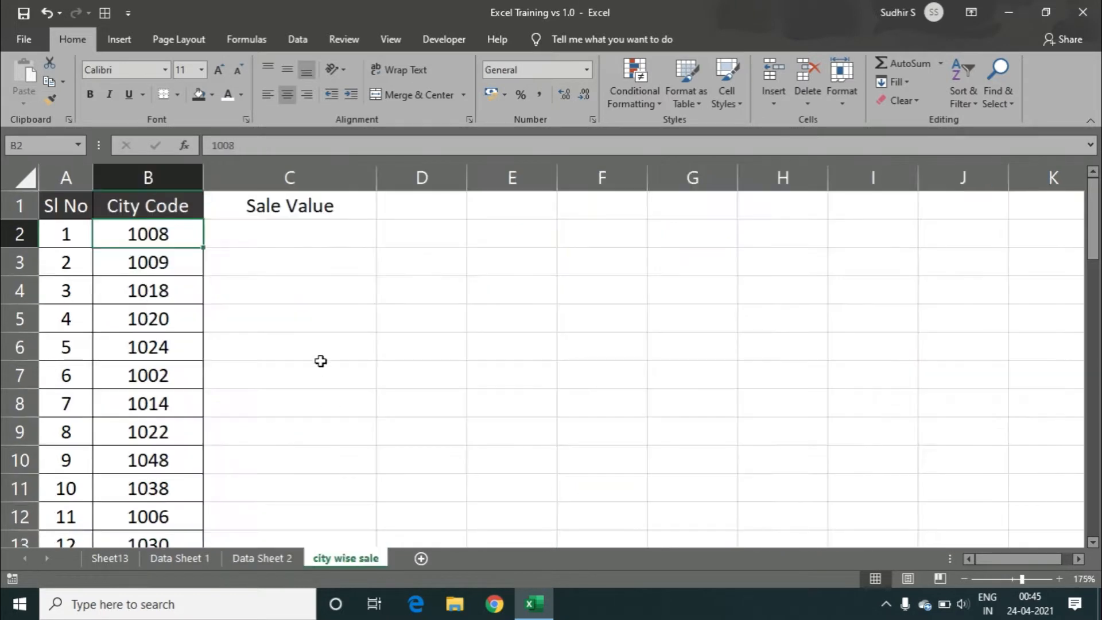
left_click(257, 558)
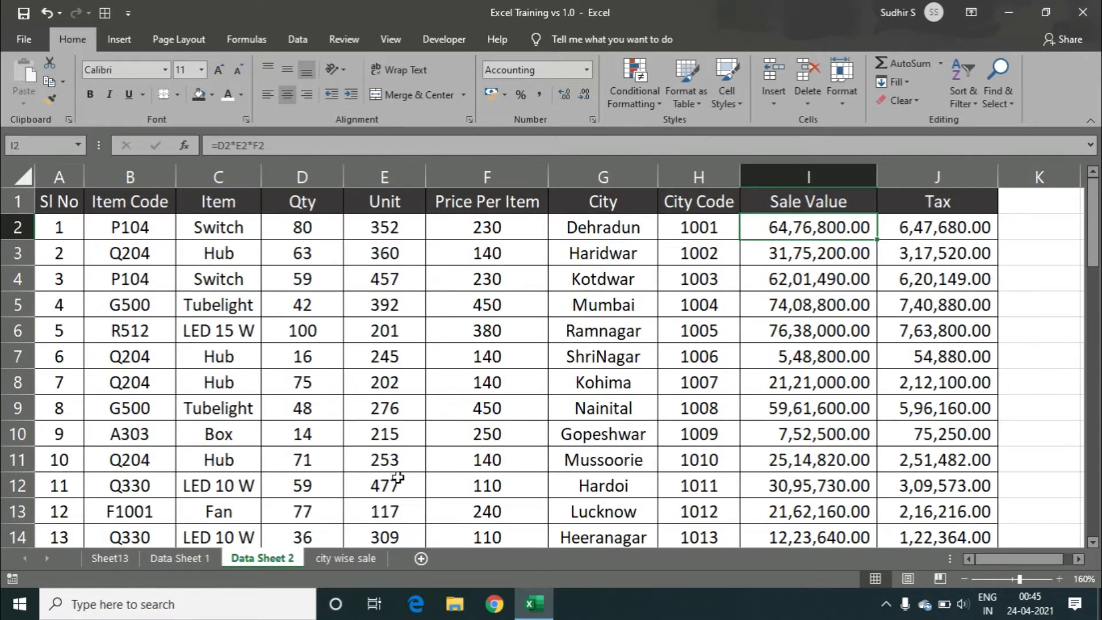
left_click(344, 557)
left_click(316, 238)
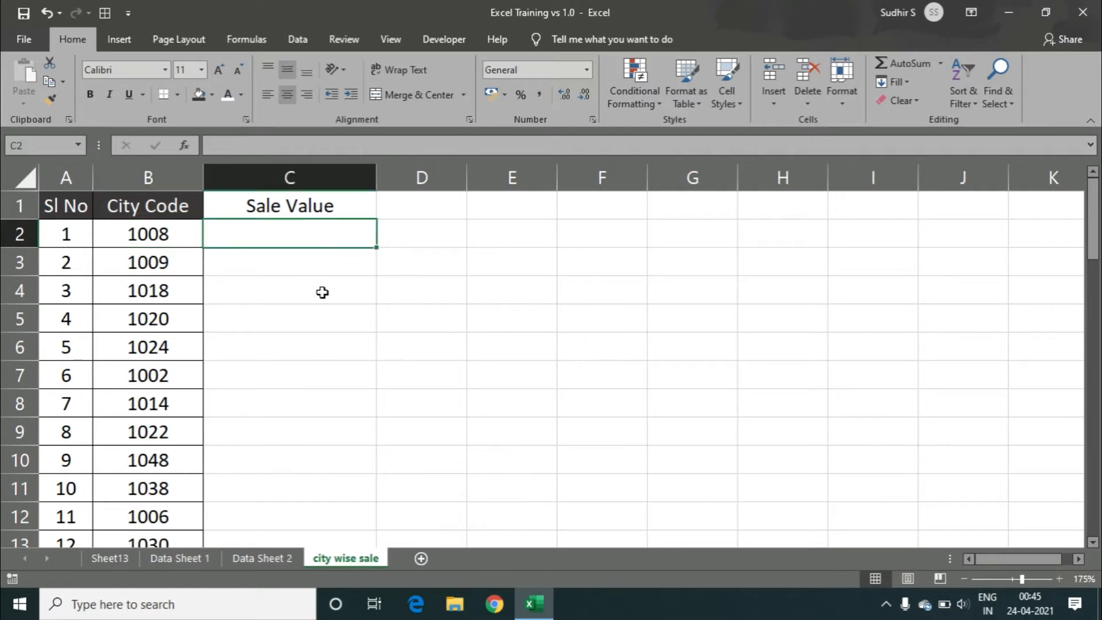
left_click(321, 292)
left_click(285, 346)
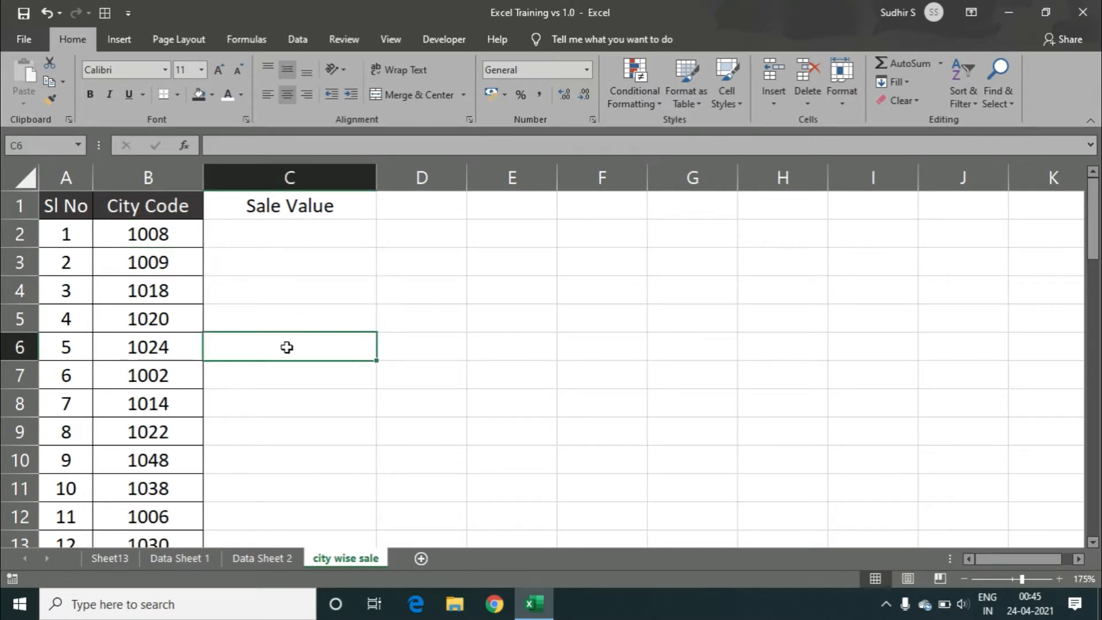
left_click(182, 233)
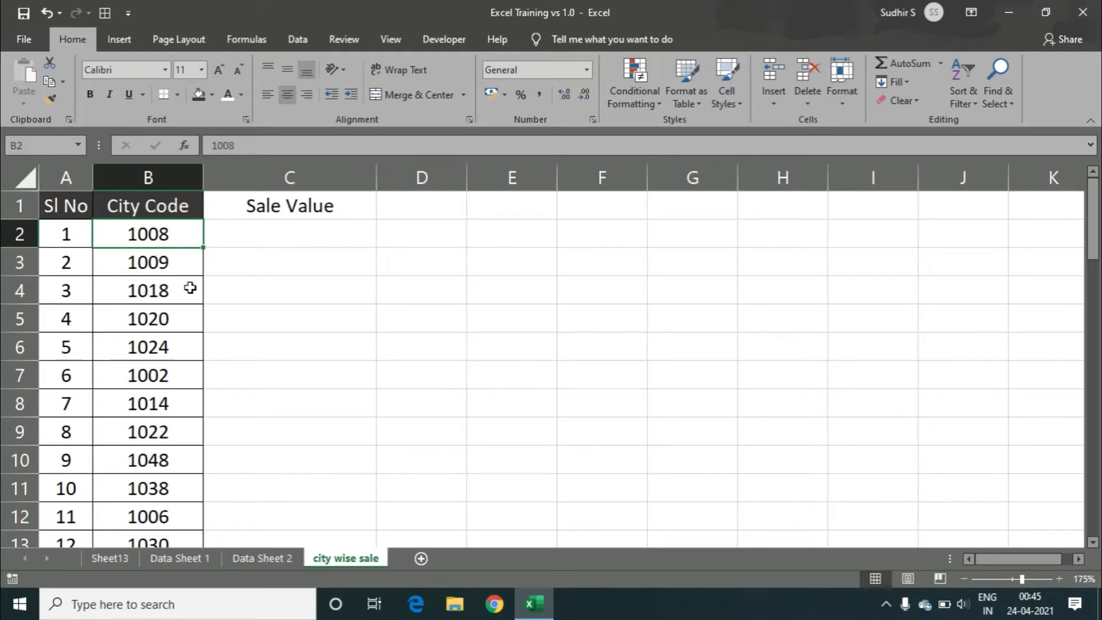
left_click(163, 290)
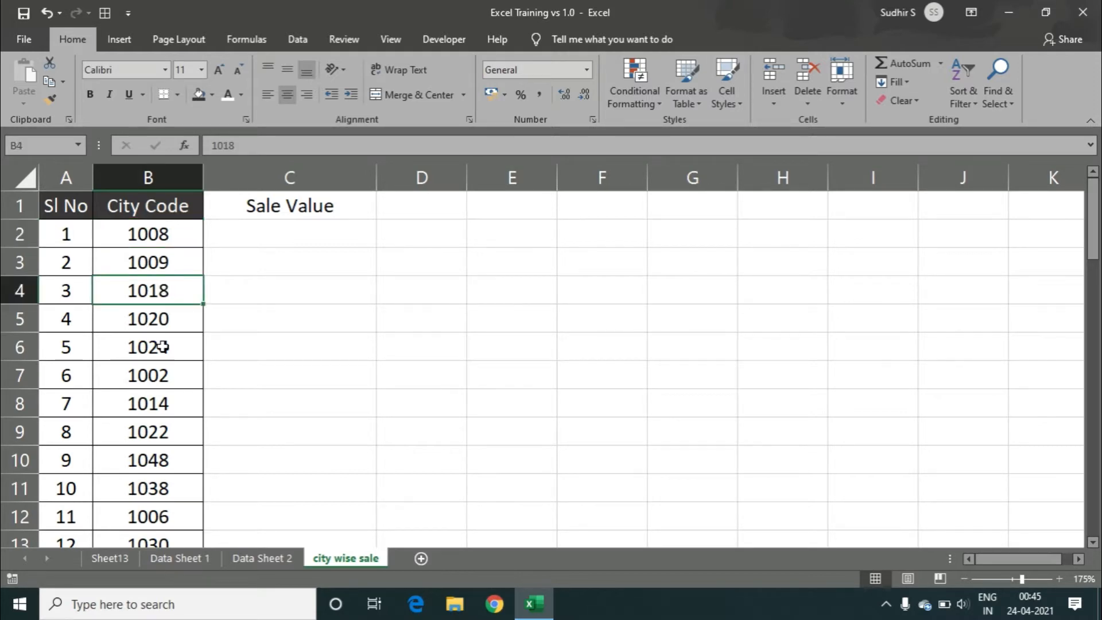
left_click(163, 346)
Step: Check the City Code and City columns on Data Sheet 2, and return to cell C2 on the city wise sale sheet
left_click(260, 554)
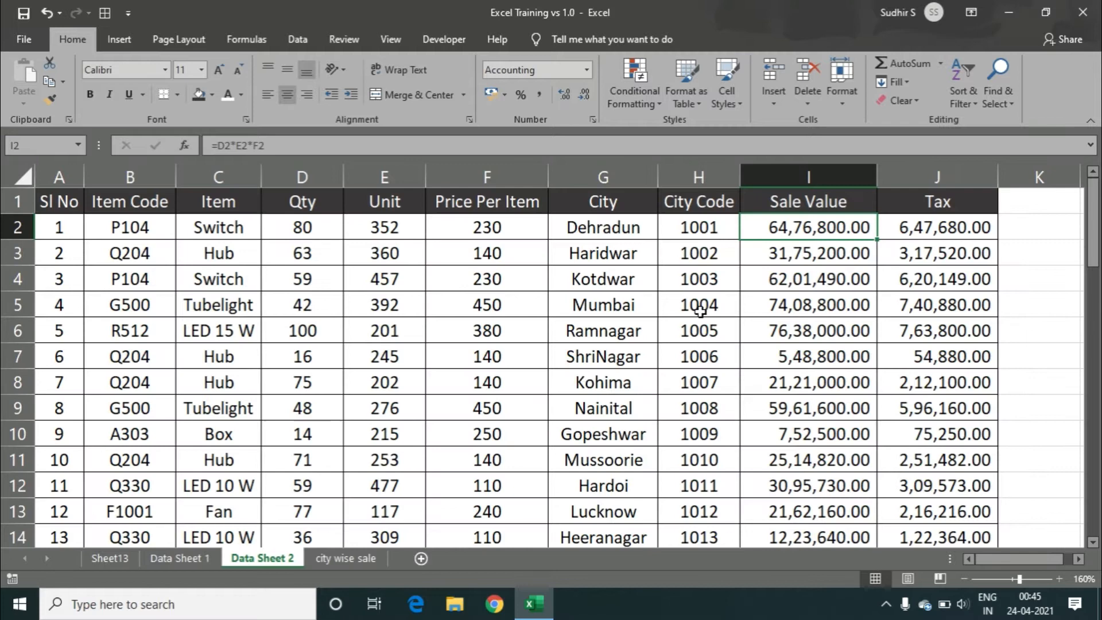
left_click(693, 277)
left_click(698, 323)
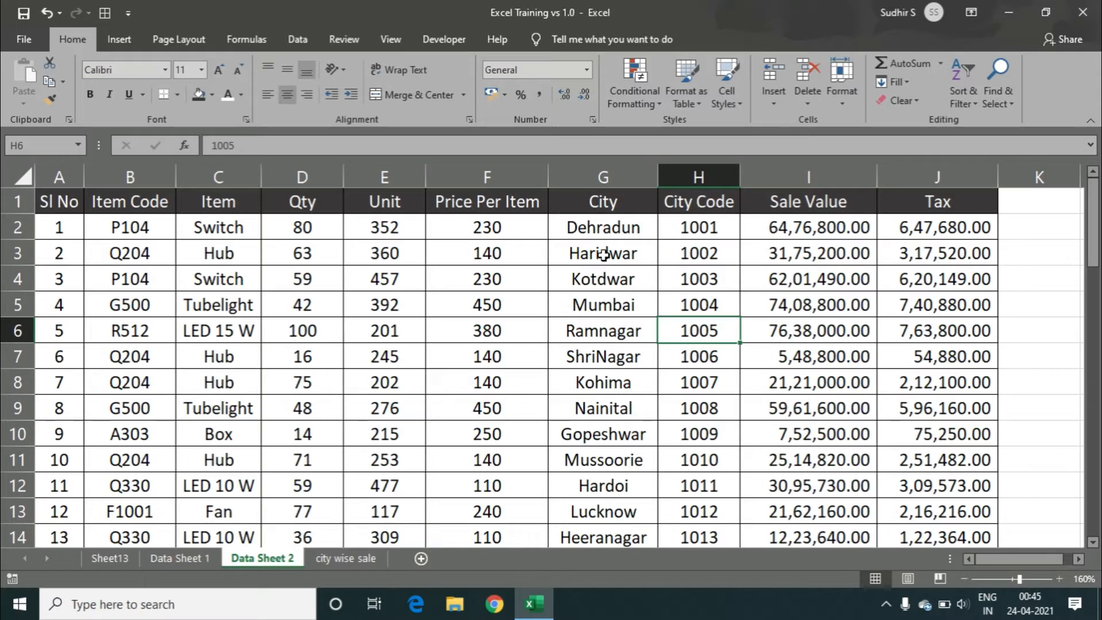
left_click(600, 273)
left_click(607, 319)
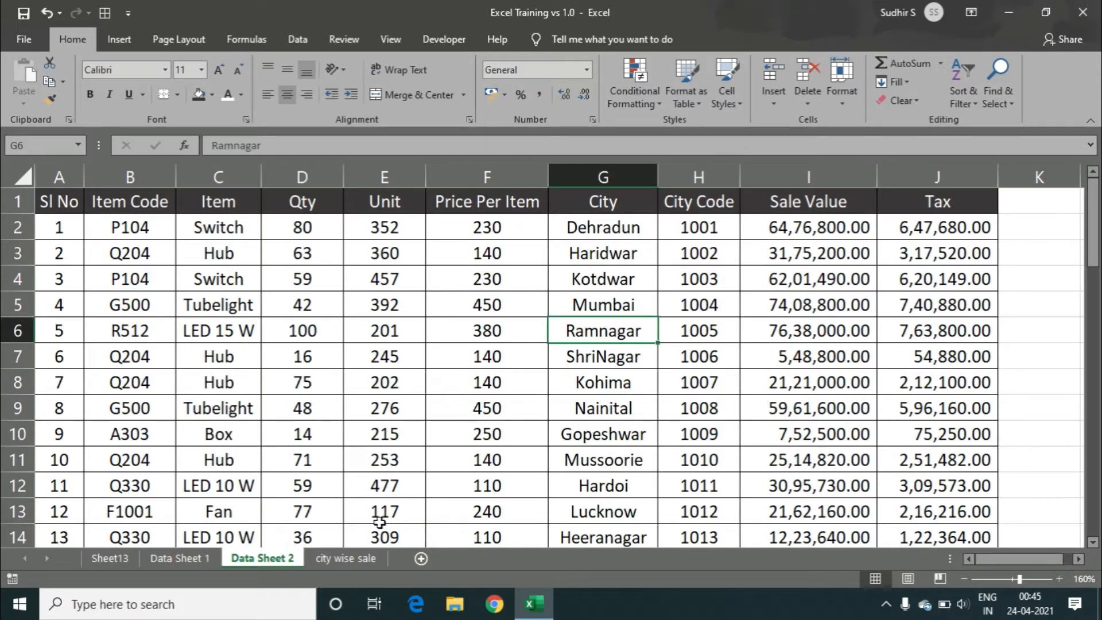
left_click(353, 555)
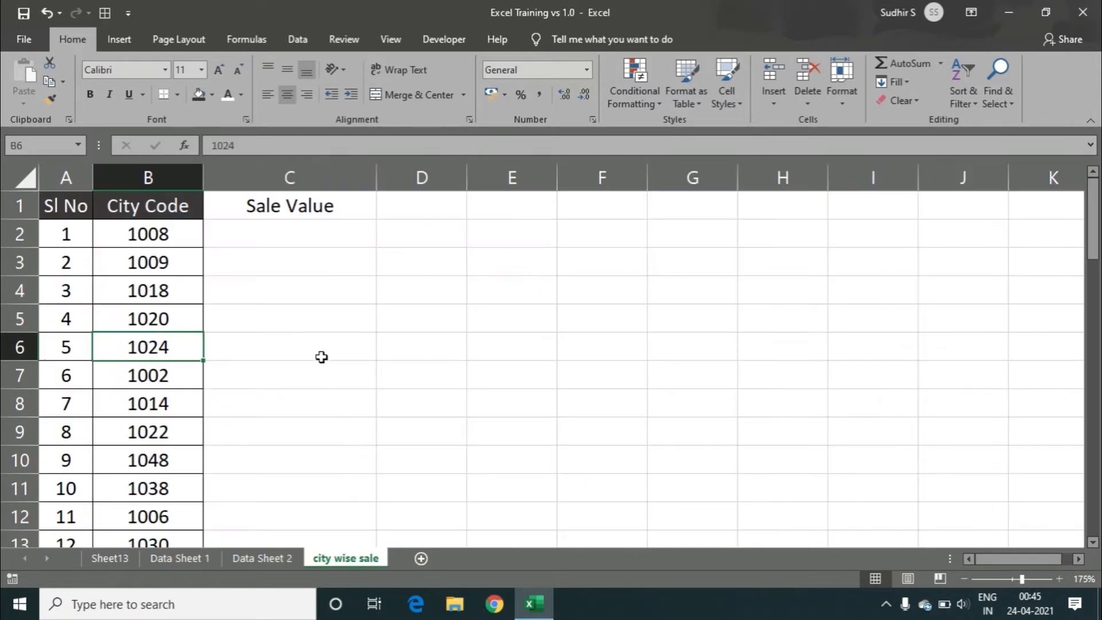
left_click(301, 226)
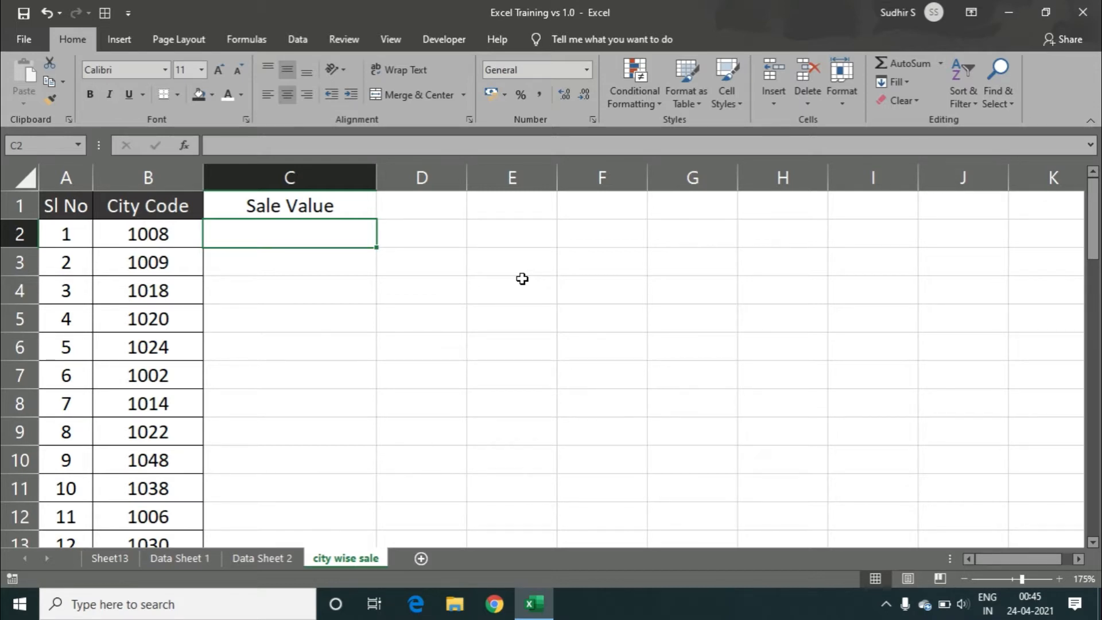
type("=")
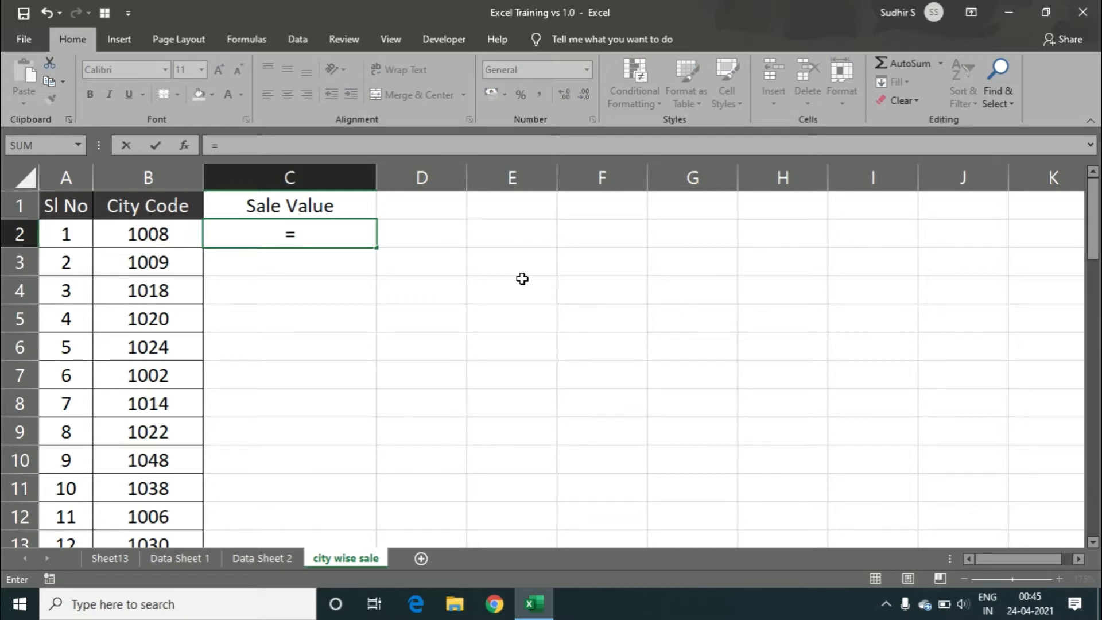
type("mat")
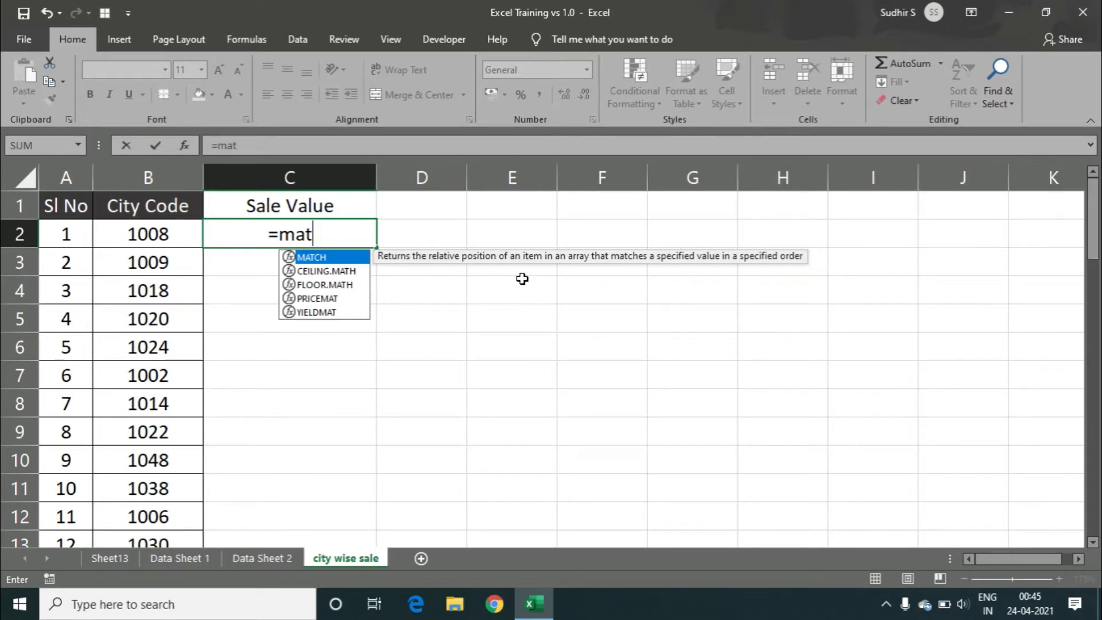
key("Down")
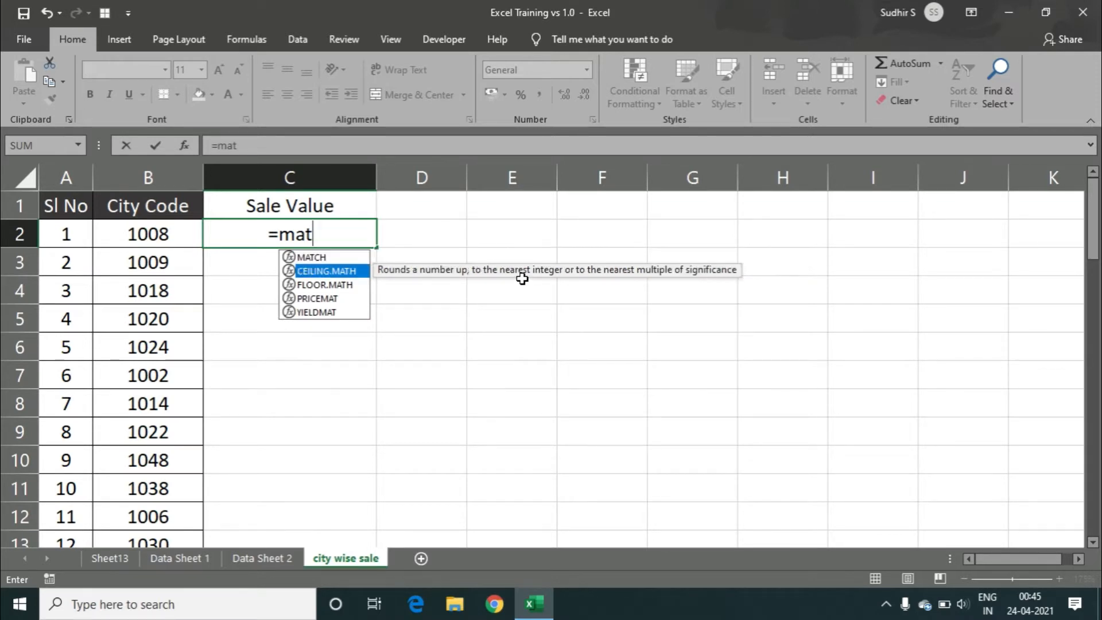
key("Up")
key("Tab")
key("Return")
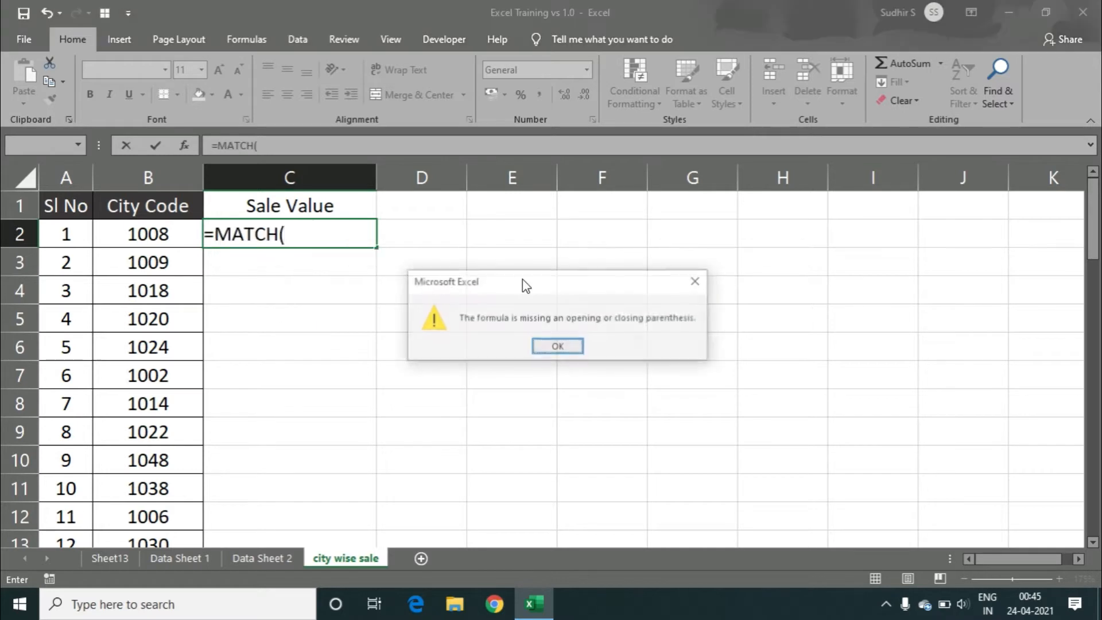
key("Return")
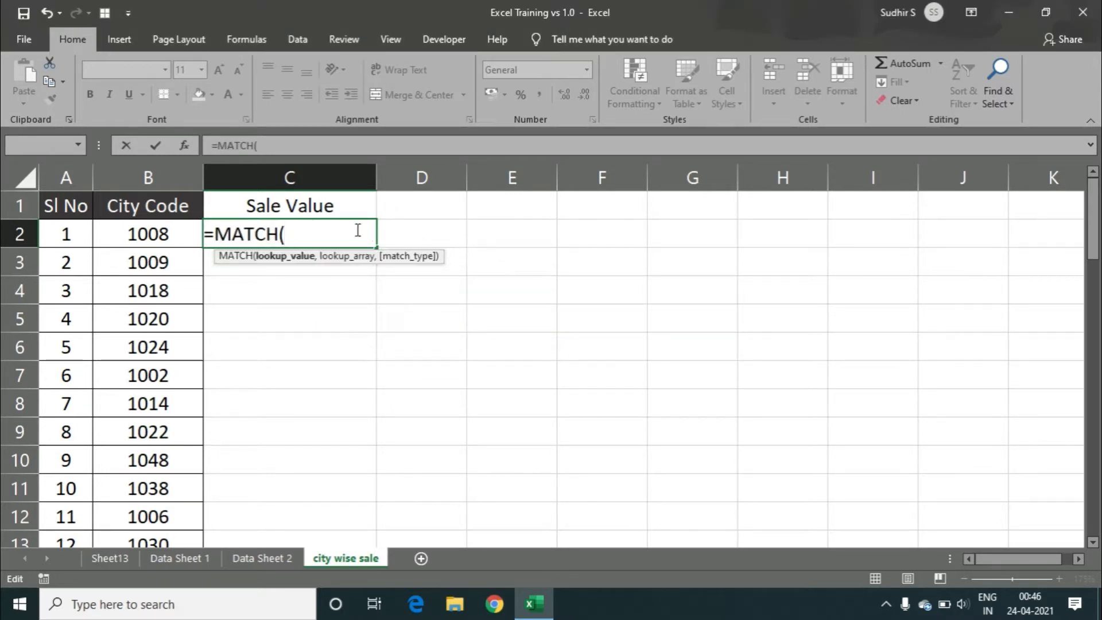
key("BackSpace")
key("BackSpace")
key("BackSpace")
key("BackSpace")
key("BackSpace")
key("BackSpace")
key("BackSpace")
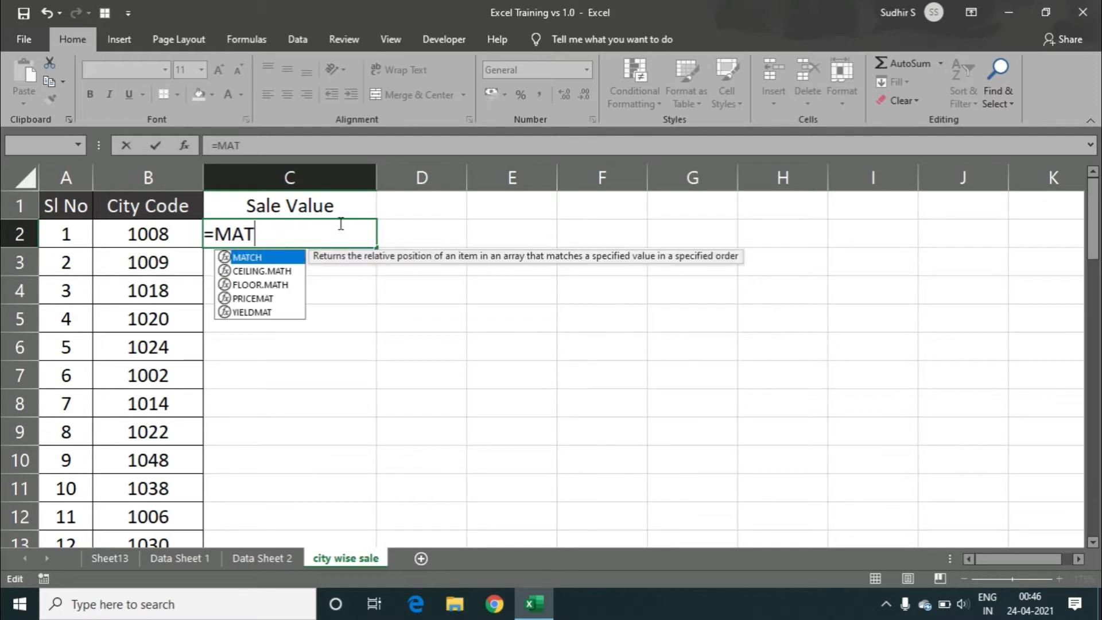
Step: Start a MATCH formula in C2 with B2 as the lookup value and Data Sheet 2 as the source of the lookup array
type("=ma")
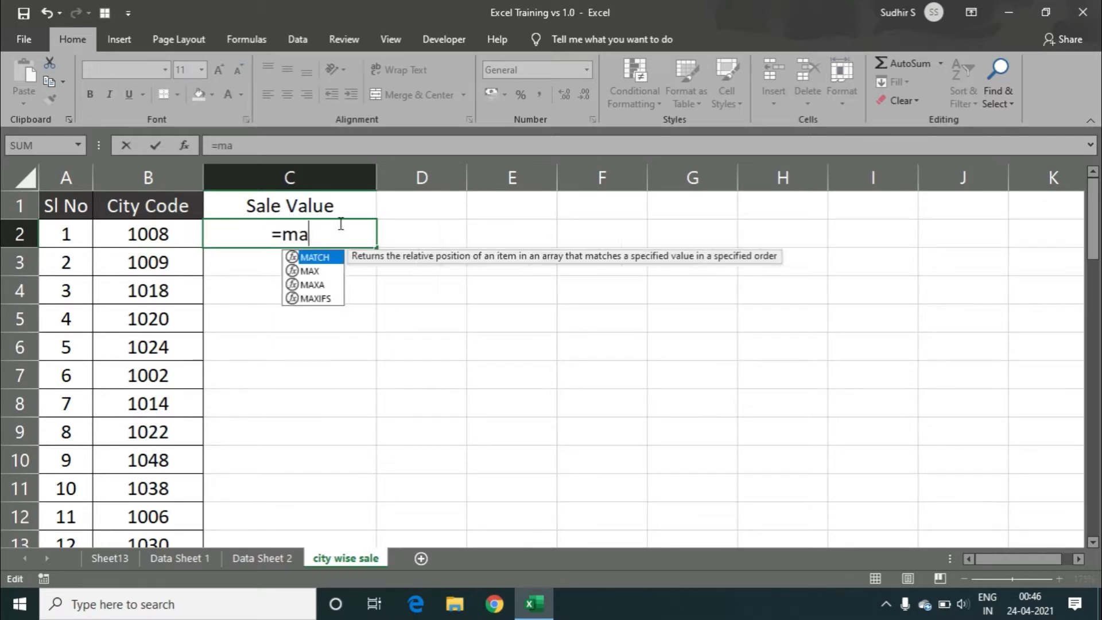
key("Tab")
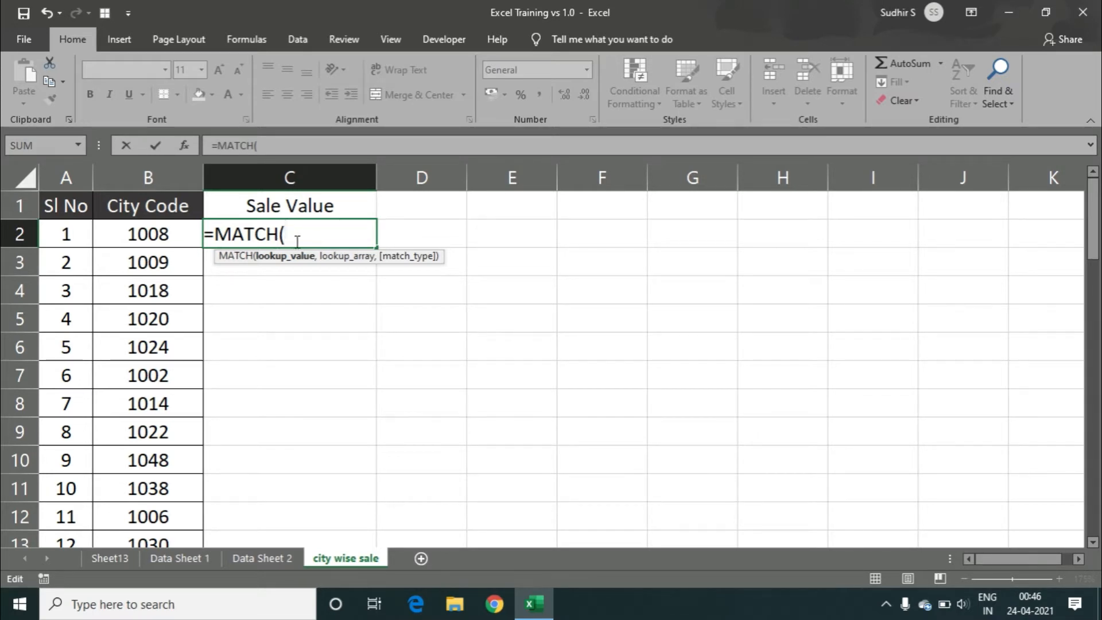
left_click(316, 142)
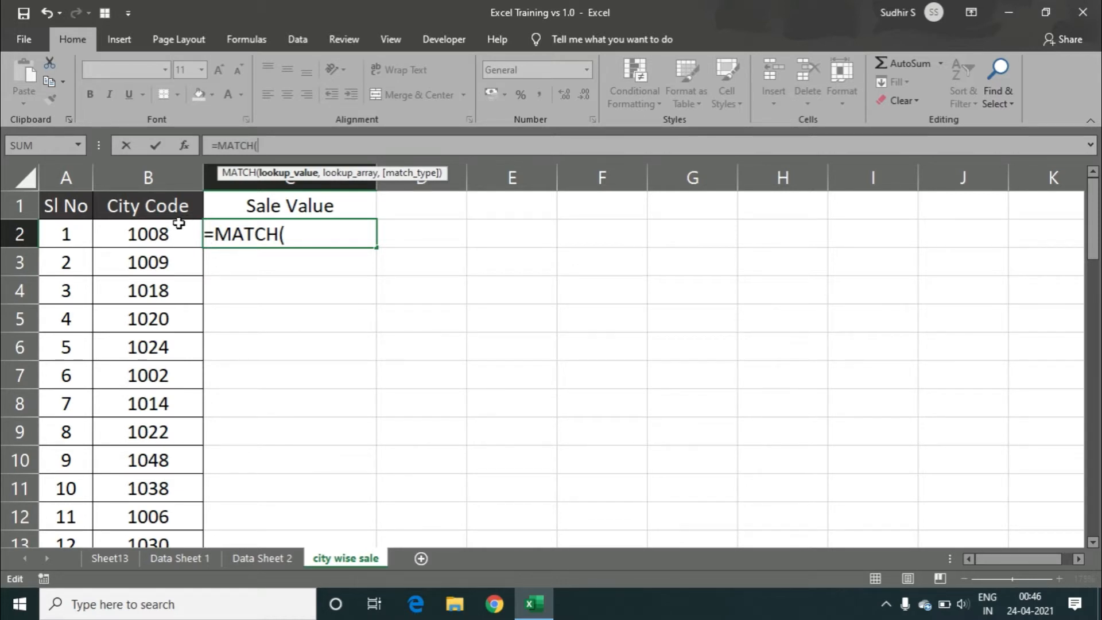
left_click(148, 232)
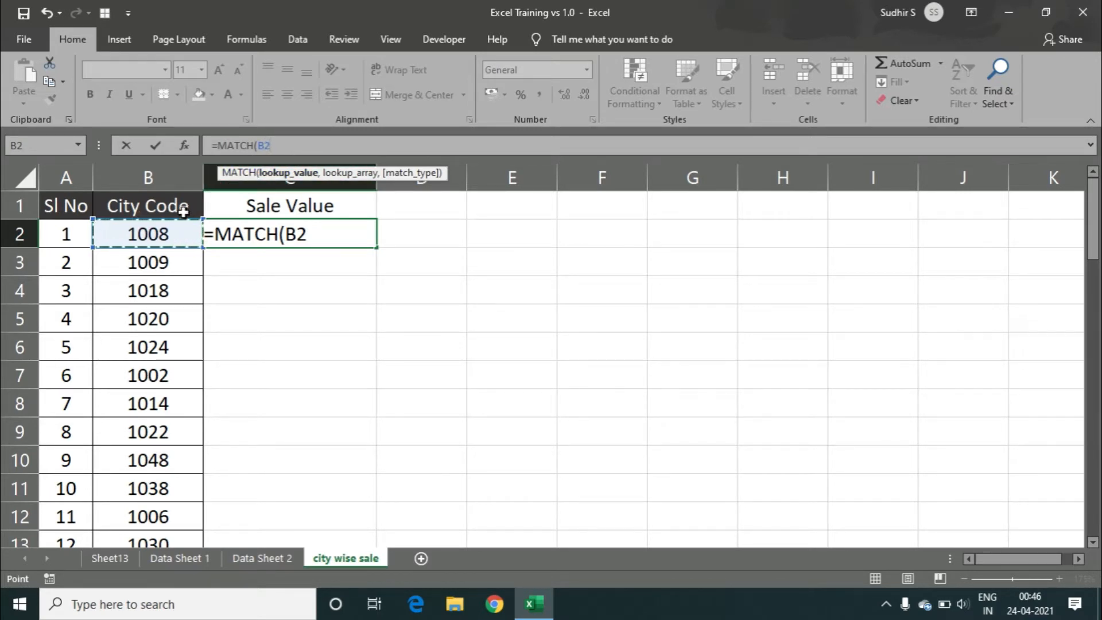
left_click(281, 144)
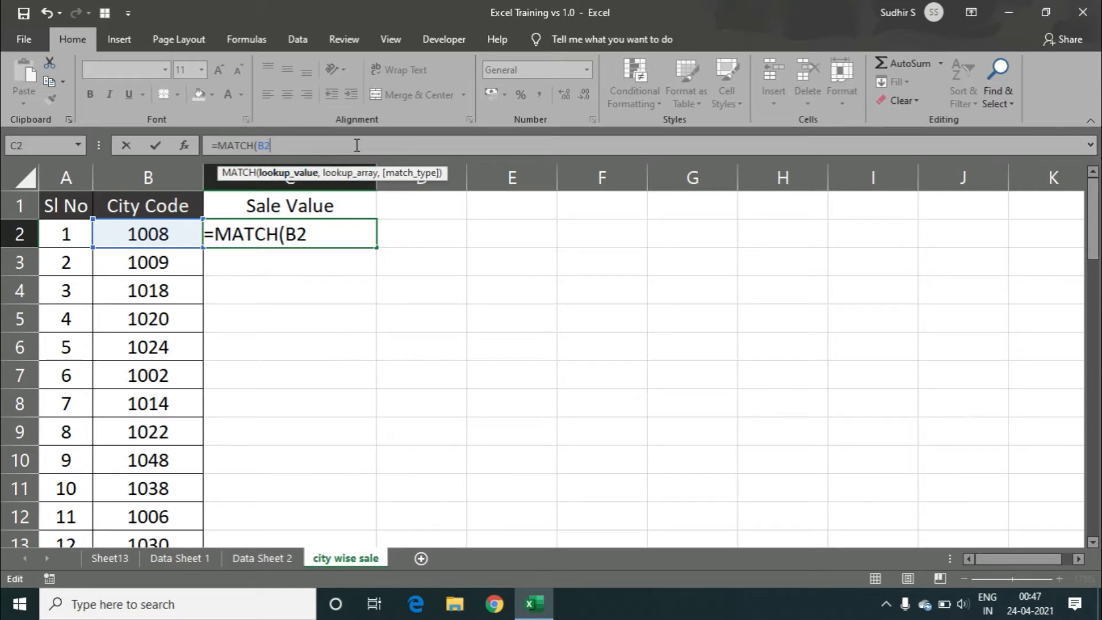
type(",")
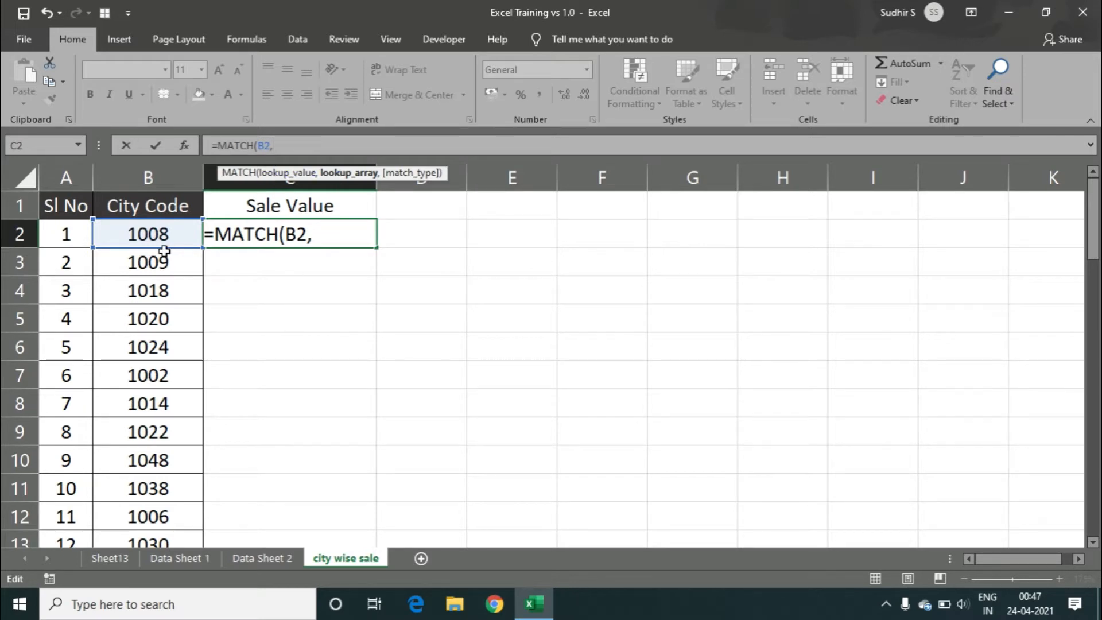
left_click(265, 558)
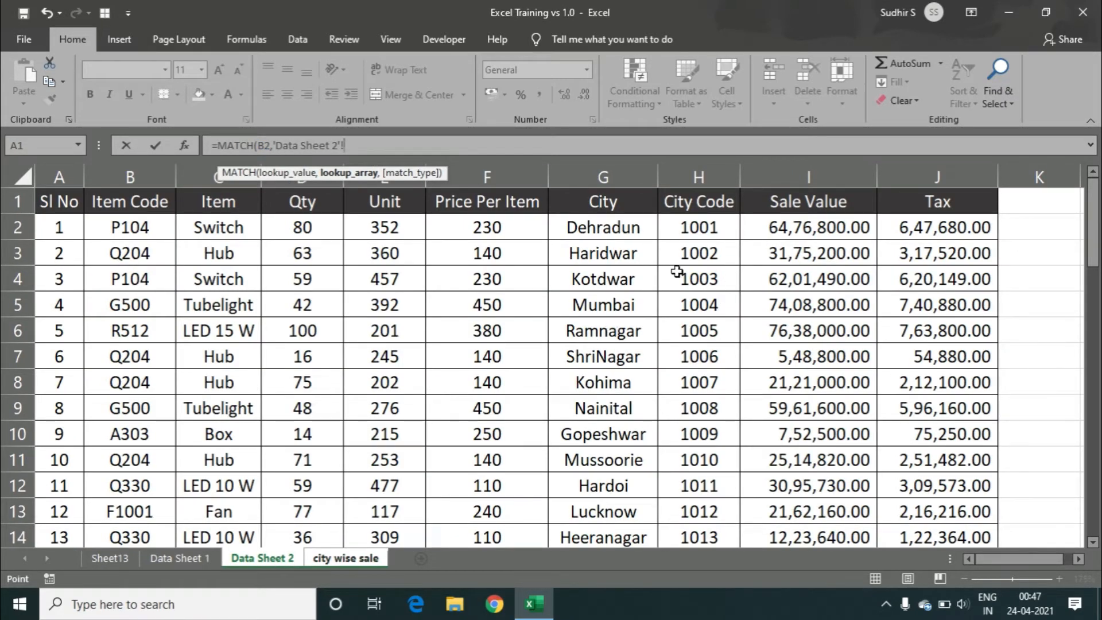
Step: Use the range H2:H52 on Data Sheet 2 as the MATCH lookup array
left_click(726, 226)
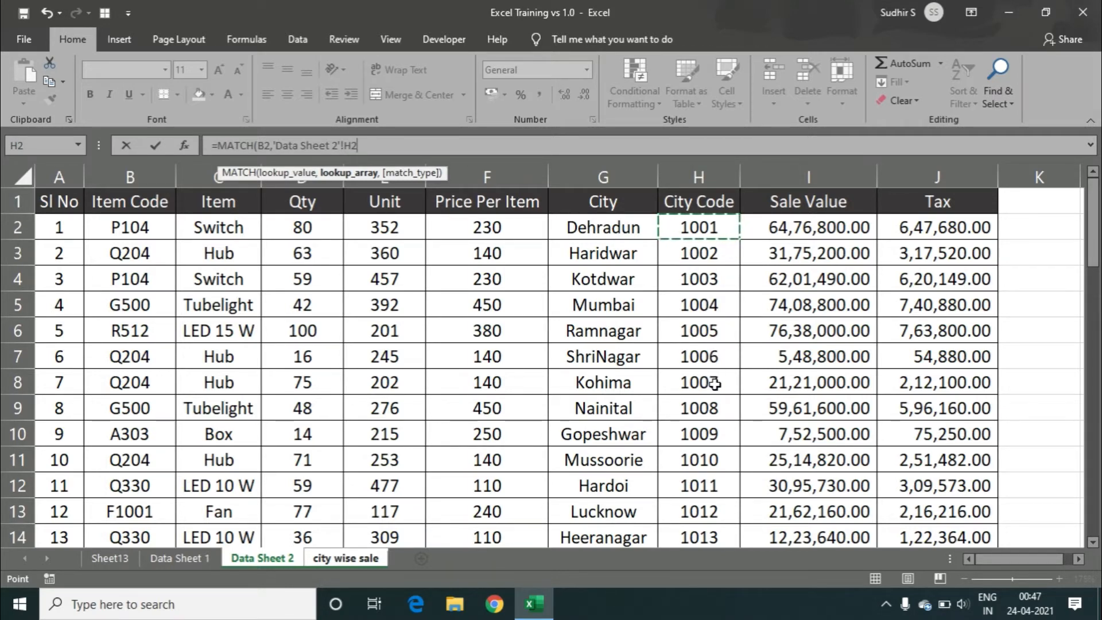
scroll(695, 473, "down", 7)
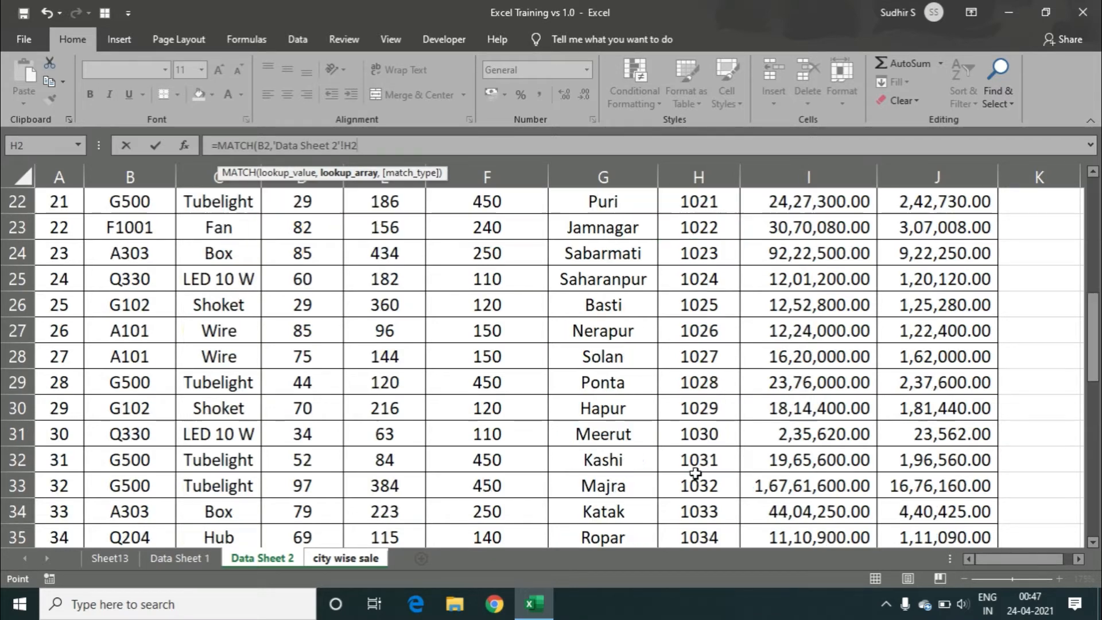
scroll(695, 474, "down", 6)
left_click(696, 505, "shift")
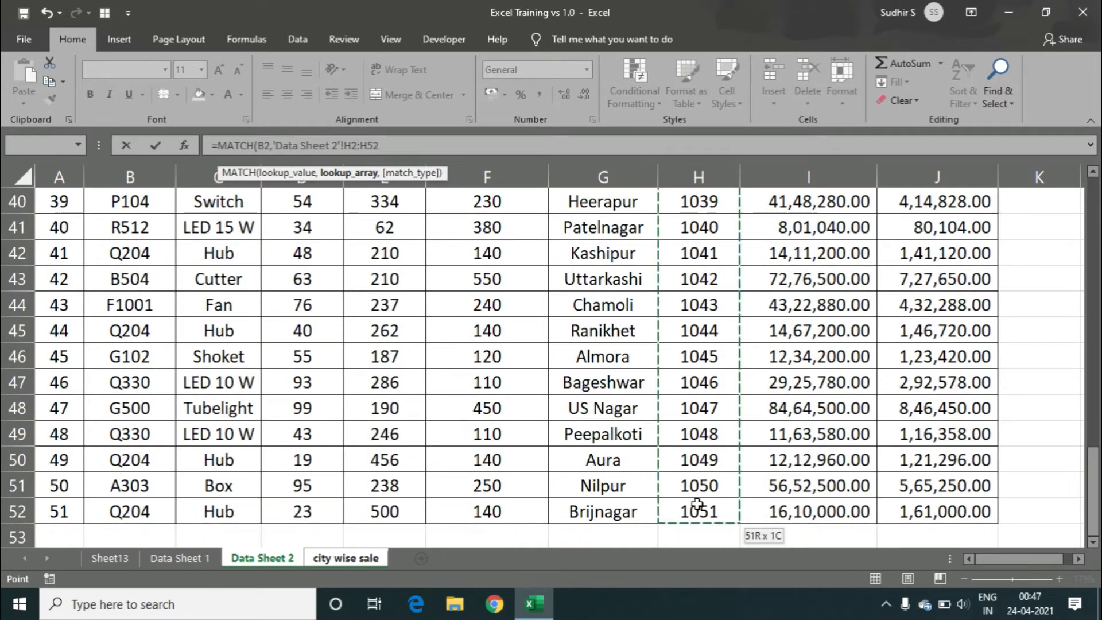
scroll(675, 460, "up", 13)
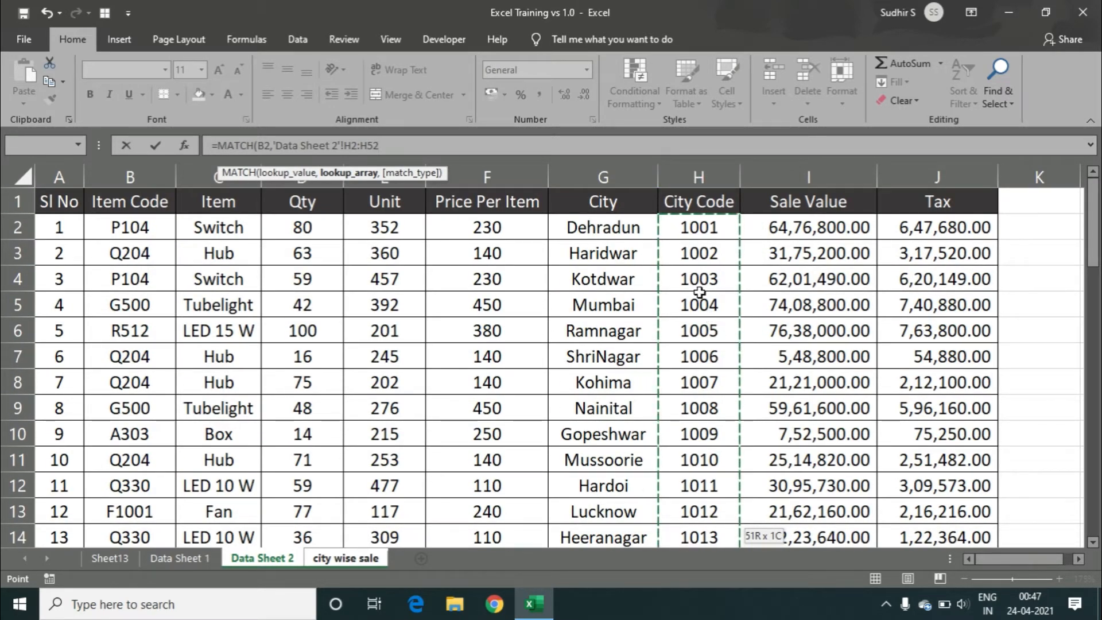
Step: Change the MATCH lookup array to the entire column H of Data Sheet 2, set match type 0, and enter the formula
left_click(714, 176)
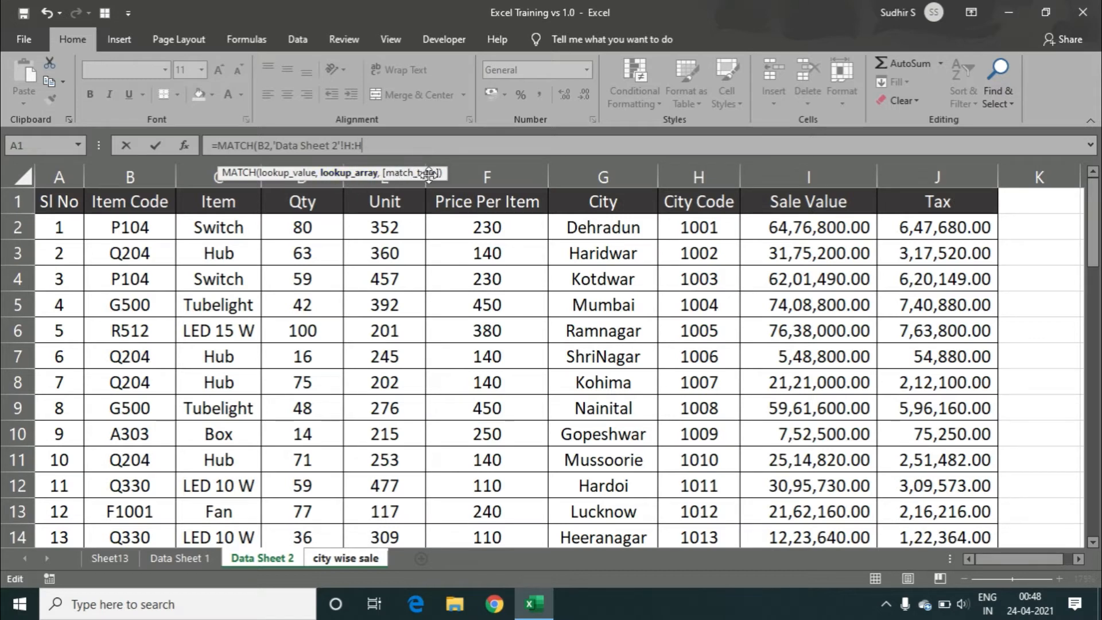
type(",")
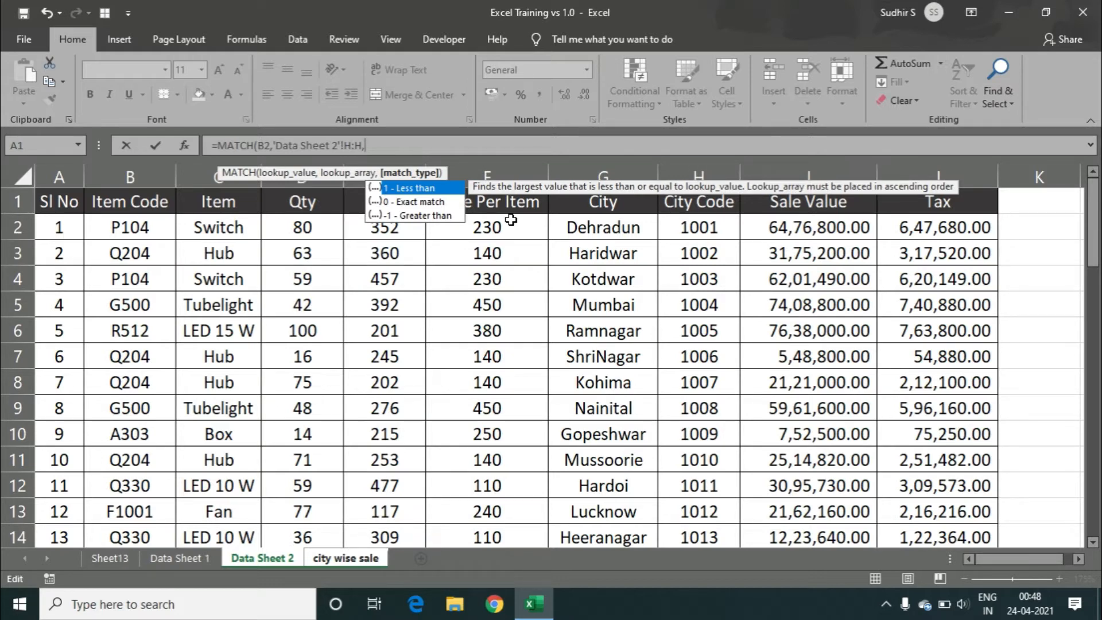
type("0)")
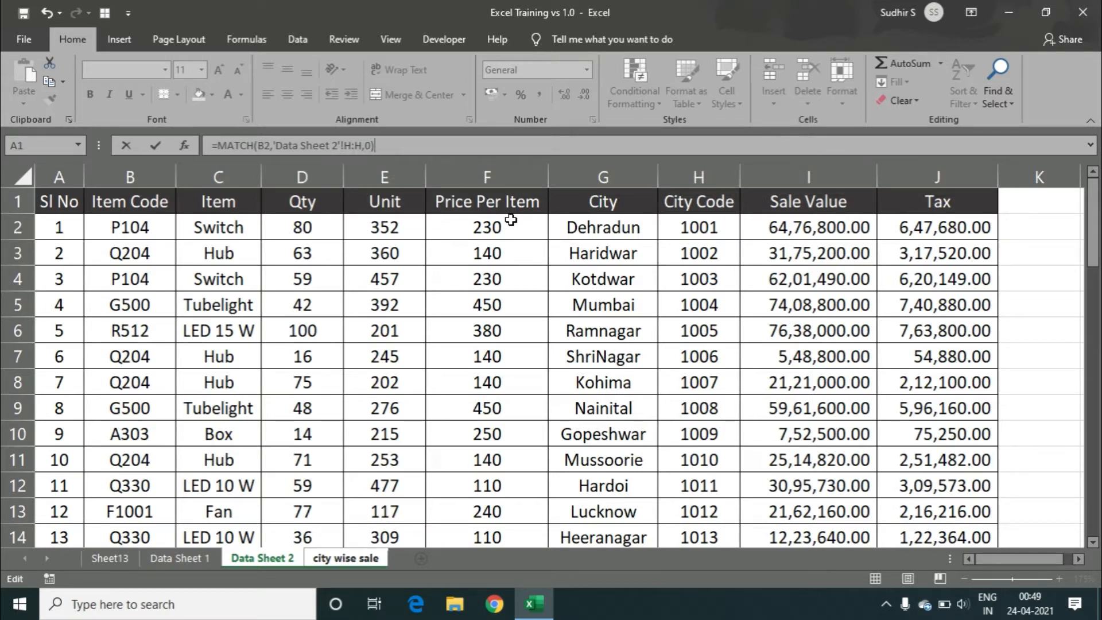
key("Return")
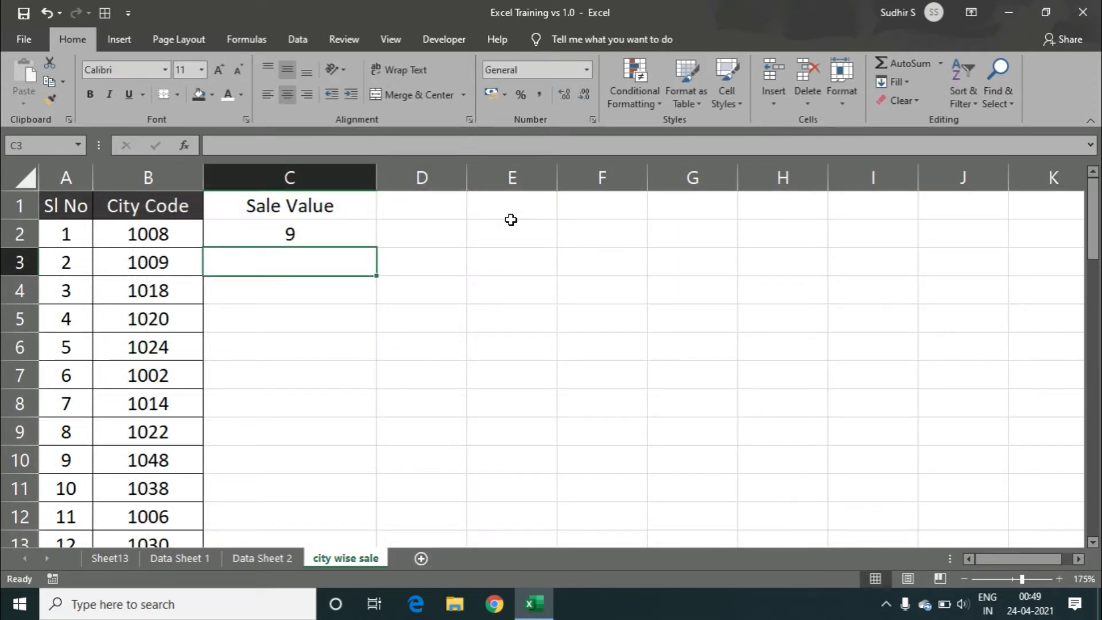
key("Up")
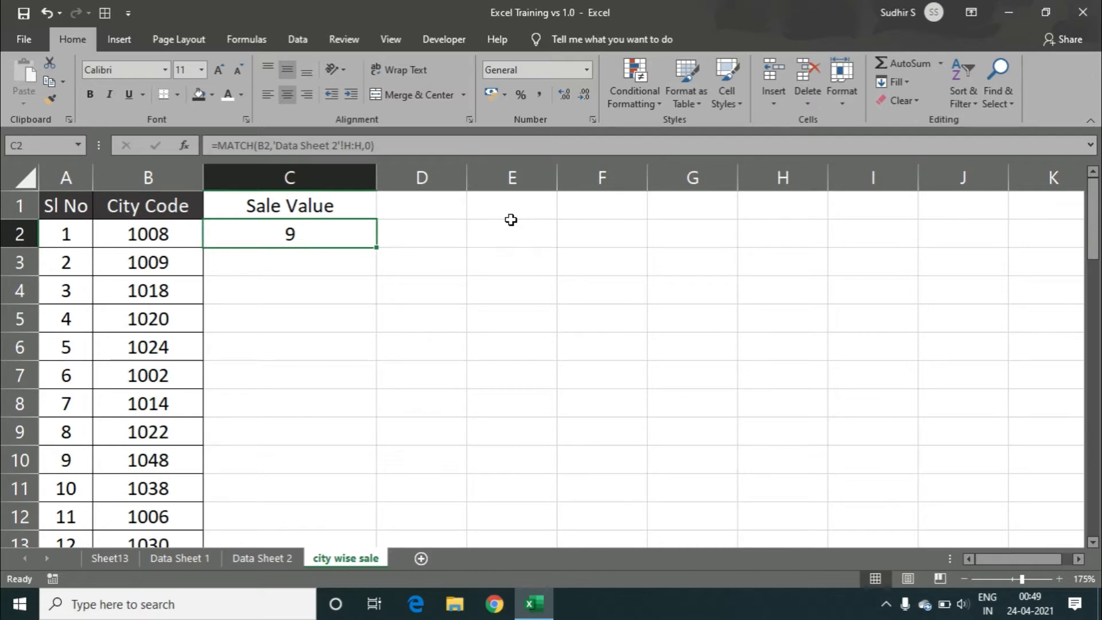
Step: Check the city code in B2 against its row in the City Code column on Data Sheet 2
left_click(148, 236)
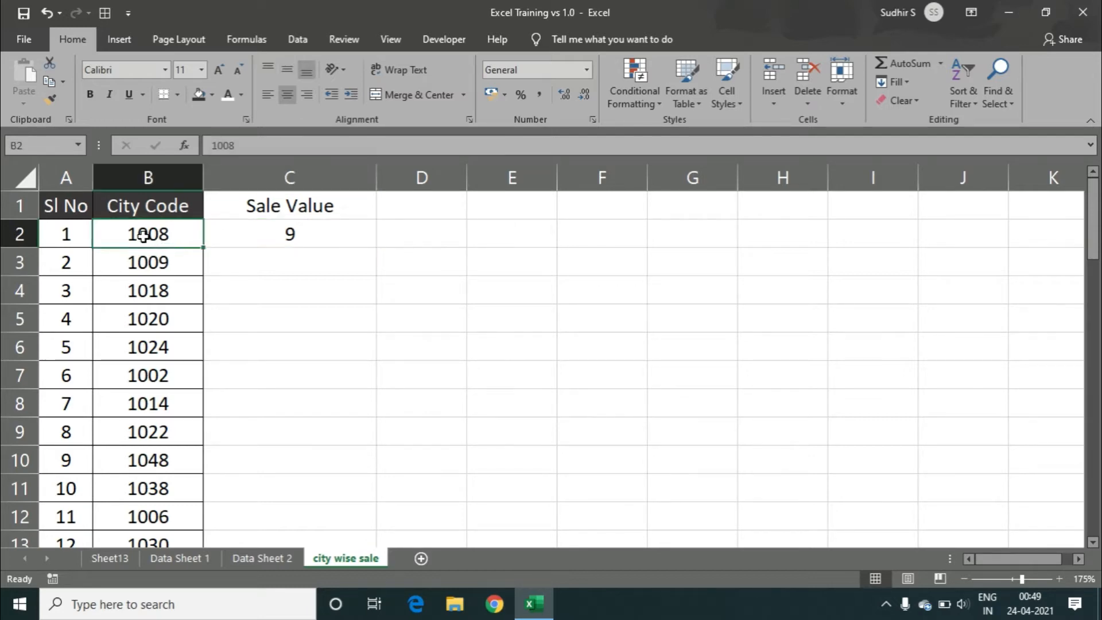
left_click(258, 562)
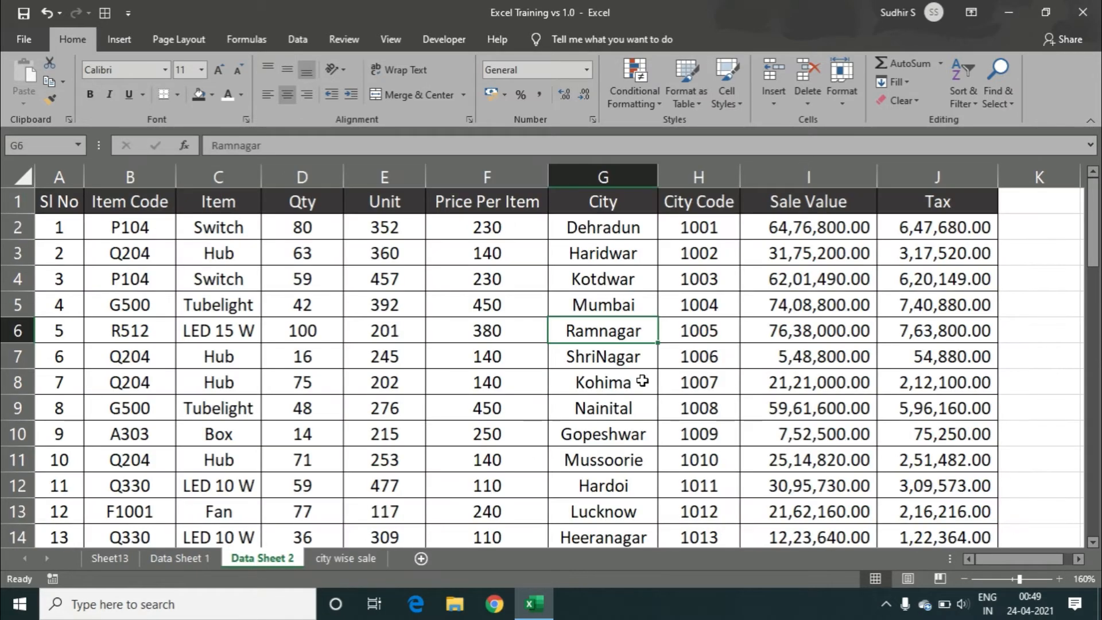
left_click(704, 407)
key("Left")
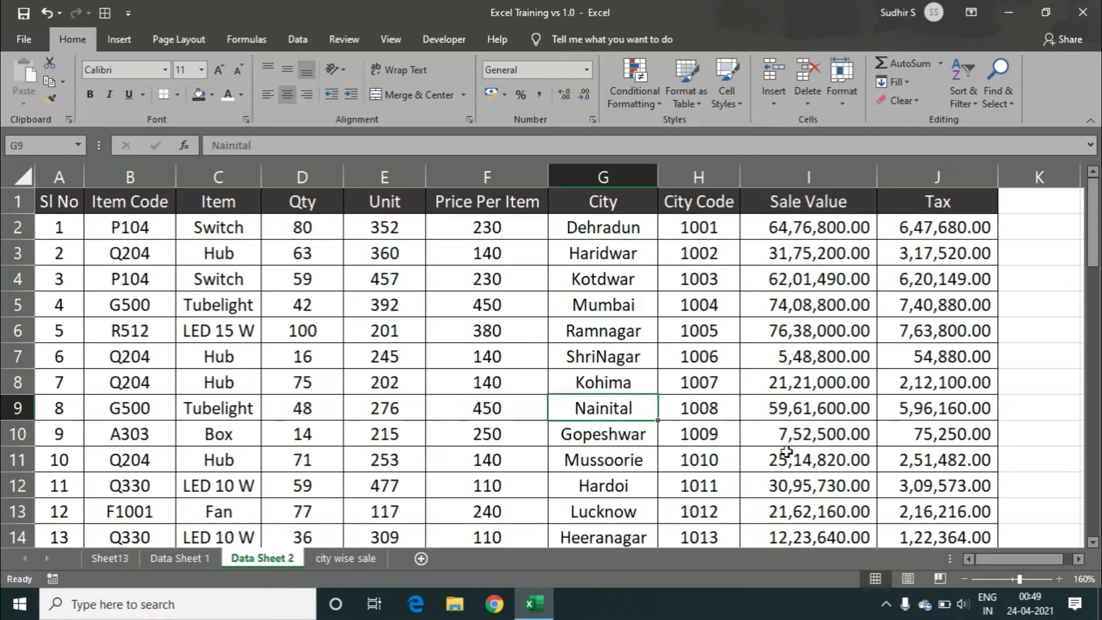
key("ctrl+Left")
key("Right")
key("Right")
key("Right")
key("Right")
key("Right")
key("Right")
key("Right")
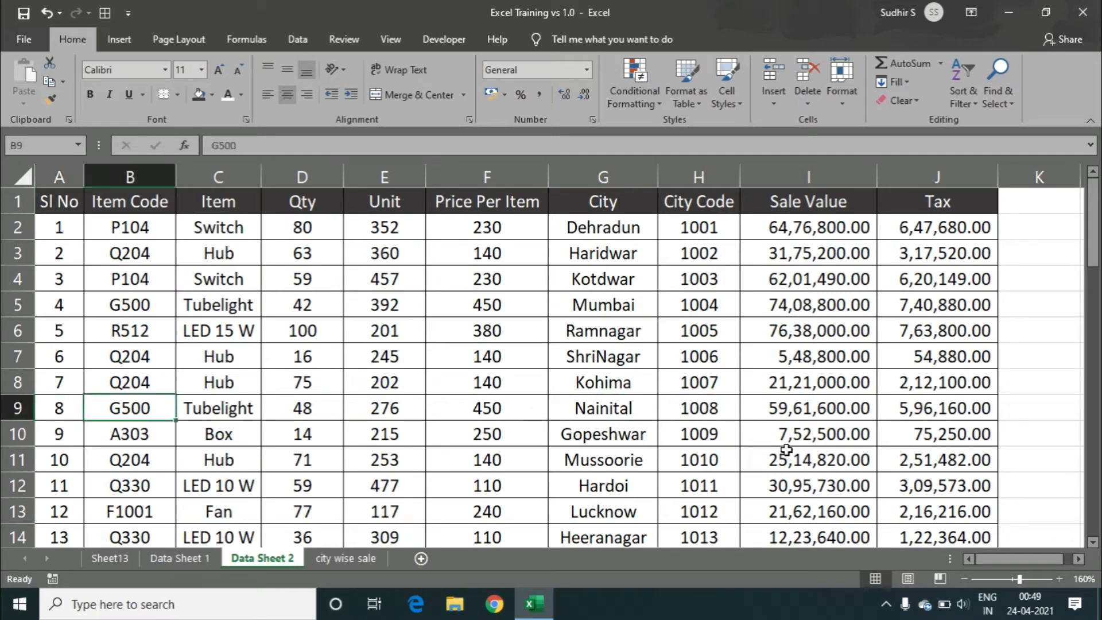
Step: Fill the MATCH formula from C2 down to C3 and C4 on the city wise sale sheet
left_click(343, 559)
left_click(368, 241)
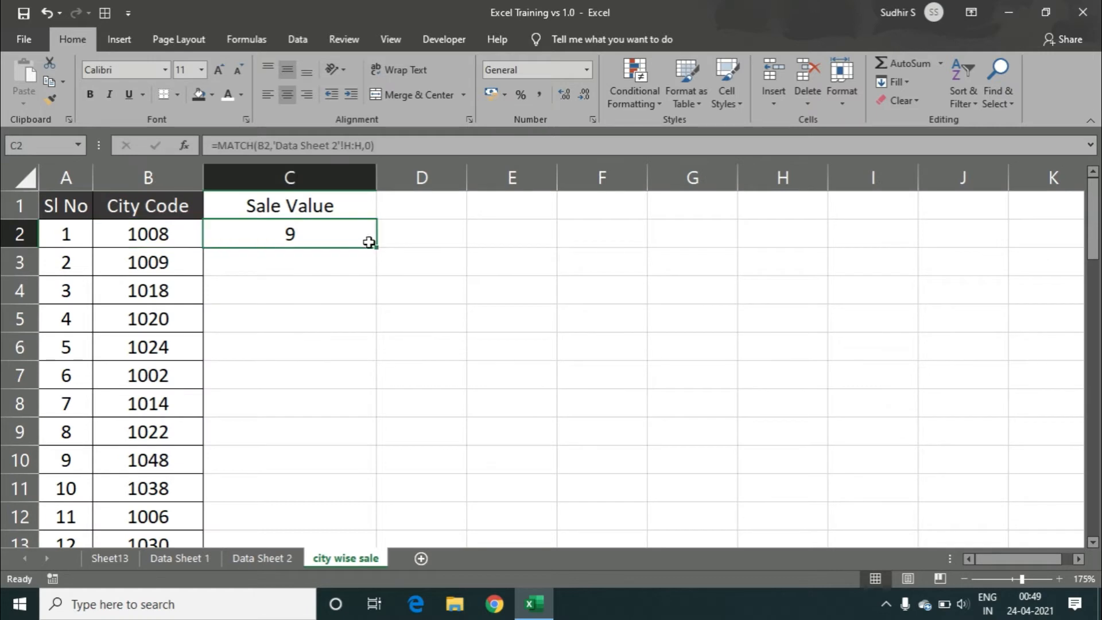
left_click_drag(368, 242, 373, 281)
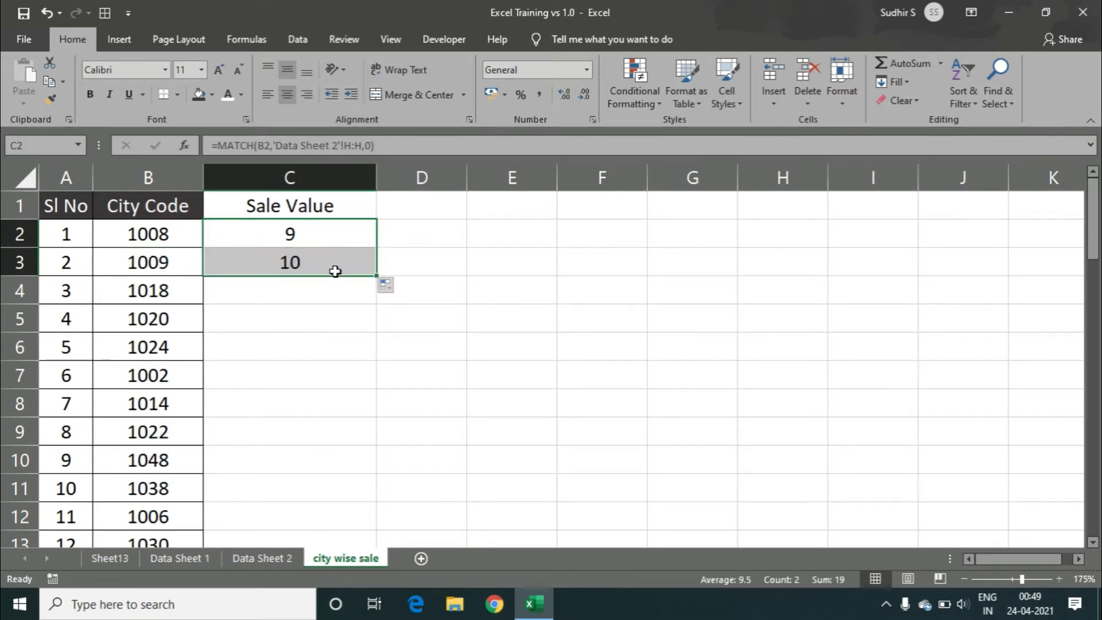
left_click(335, 271)
key("Left")
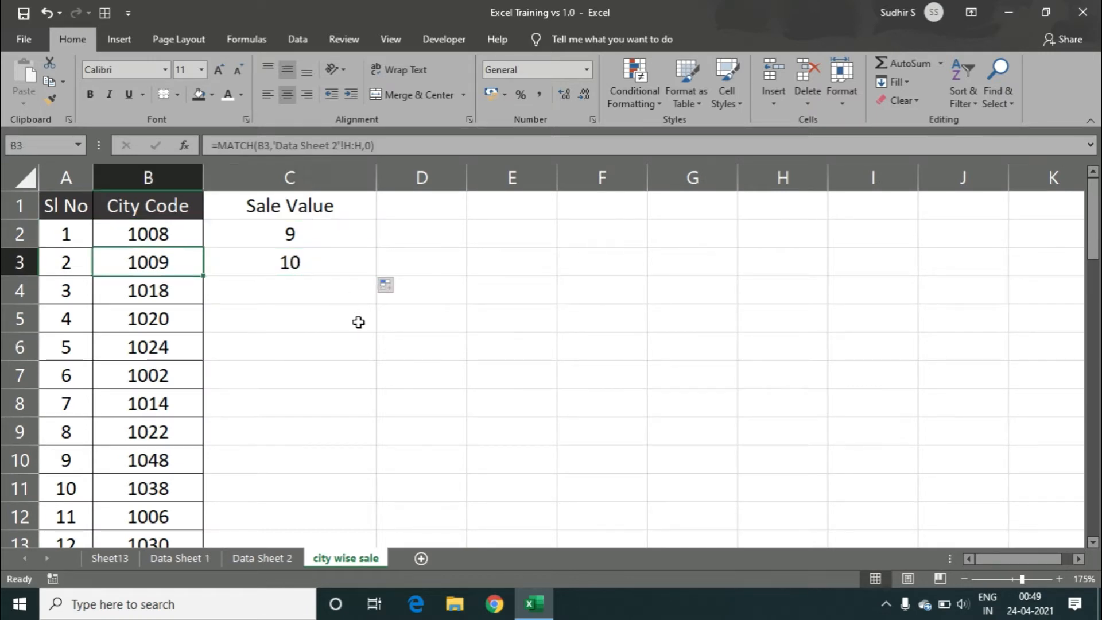
key("Right")
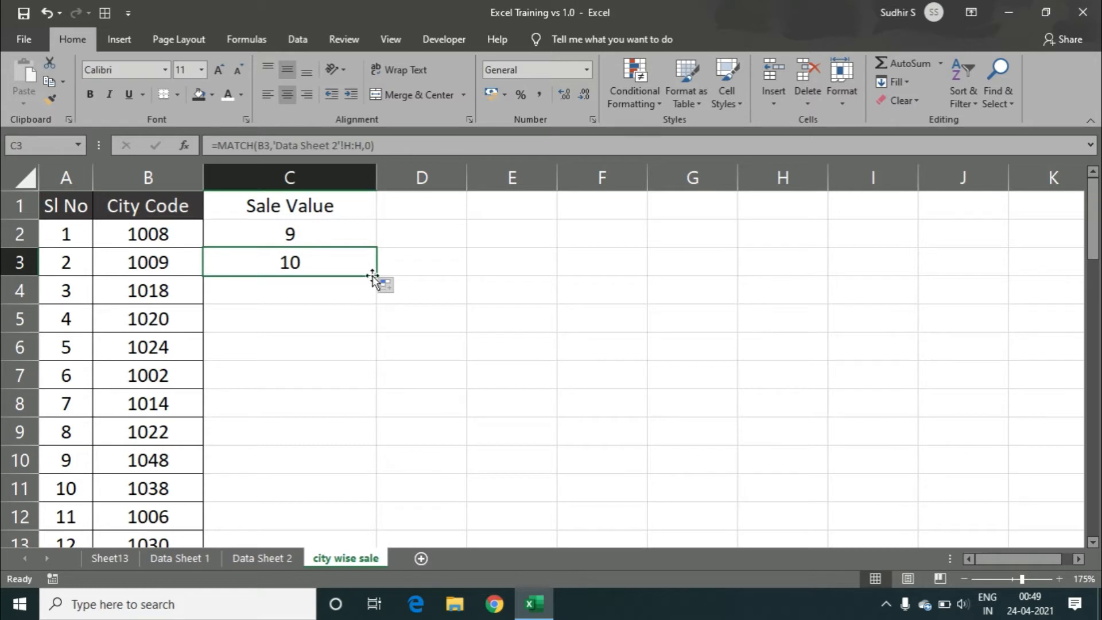
left_click_drag(377, 280, 354, 292)
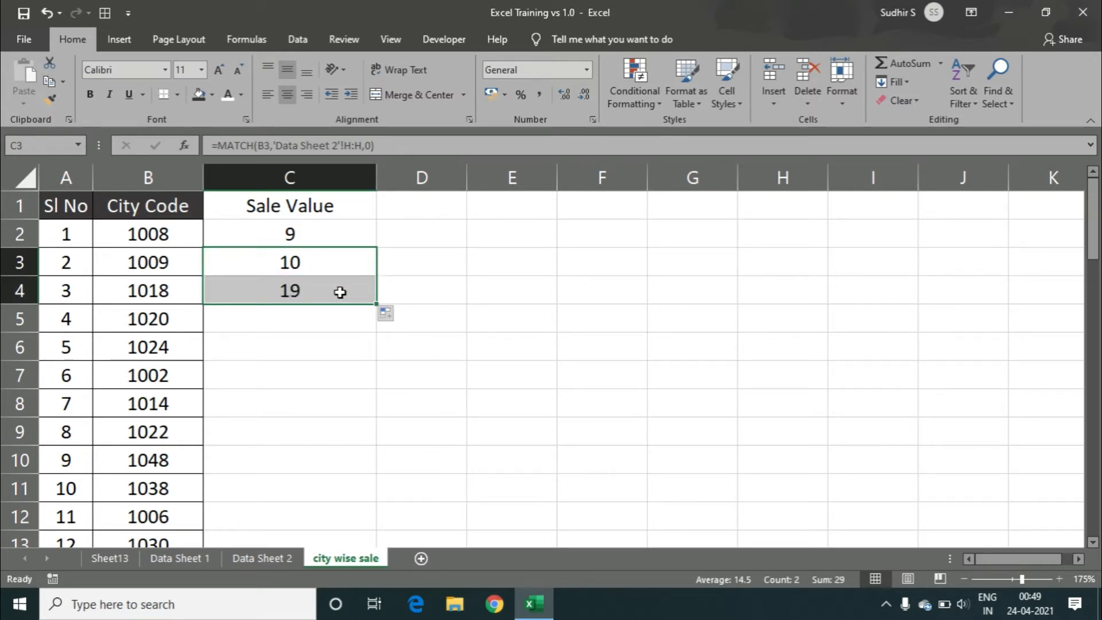
left_click(340, 292)
key("Left")
key("Right")
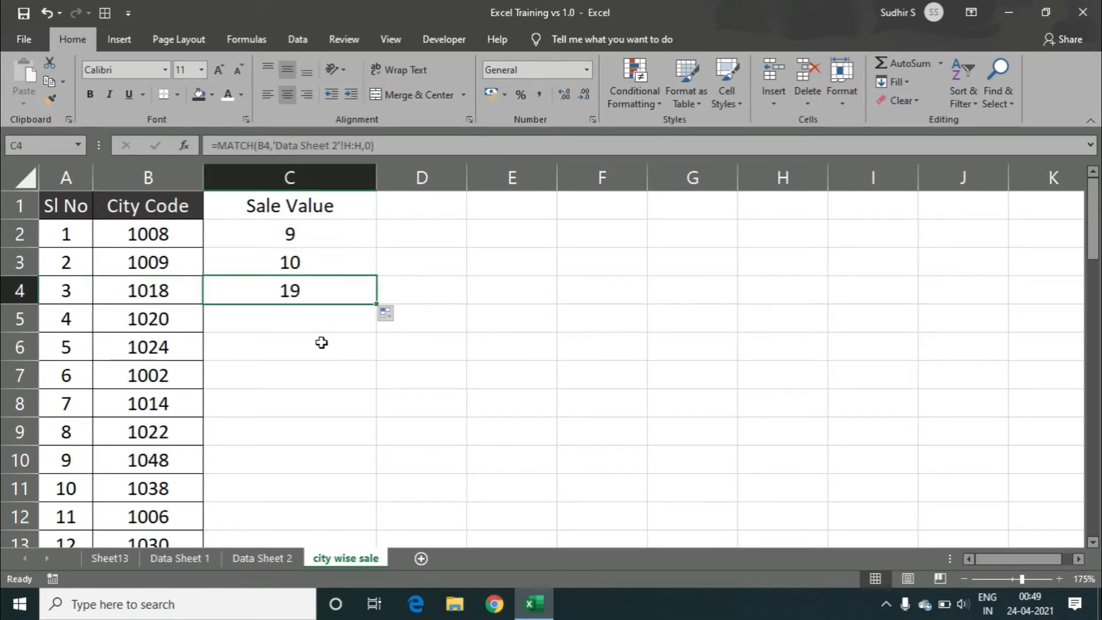
Step: Locate city code 1018 on Data Sheet 2, highlight its entire row, and return to the city wise sale sheet
left_click(267, 558)
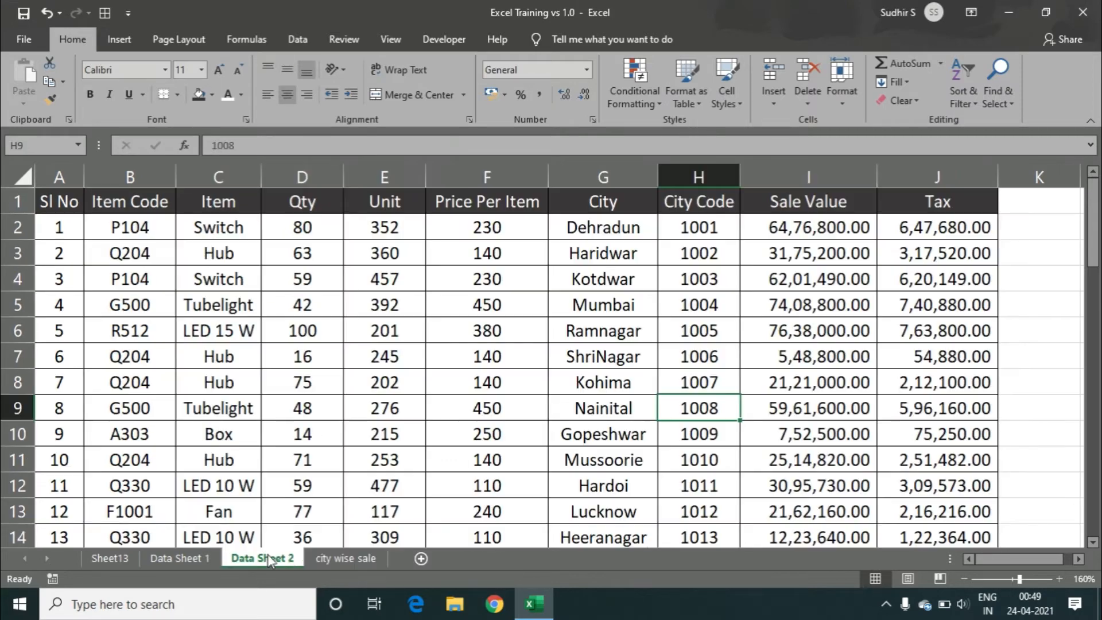
scroll(712, 379, "down", 3)
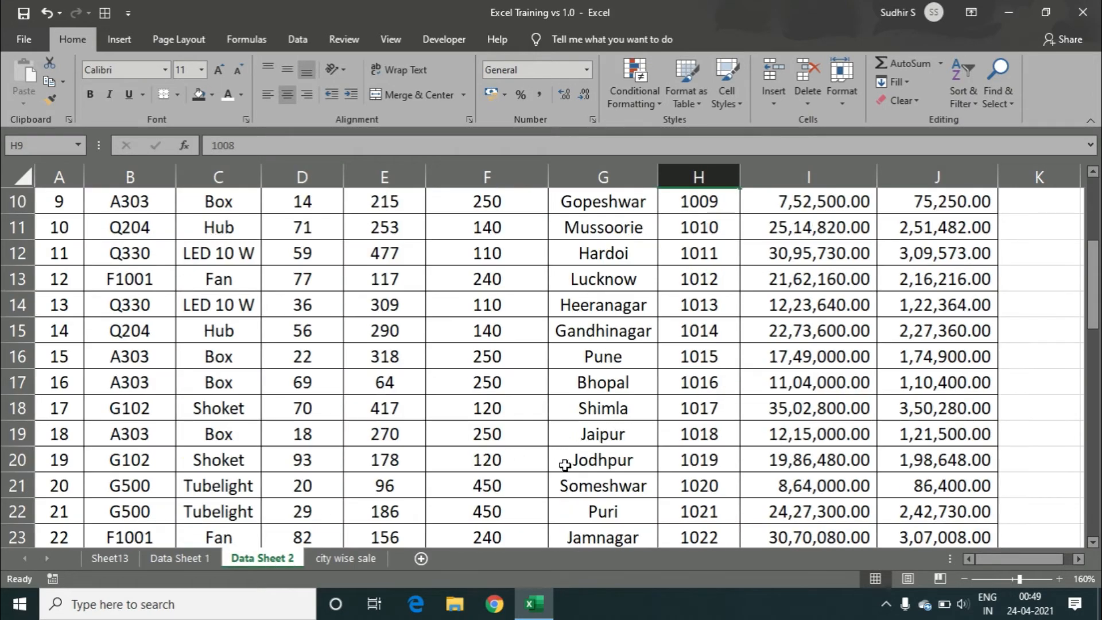
left_click(696, 460)
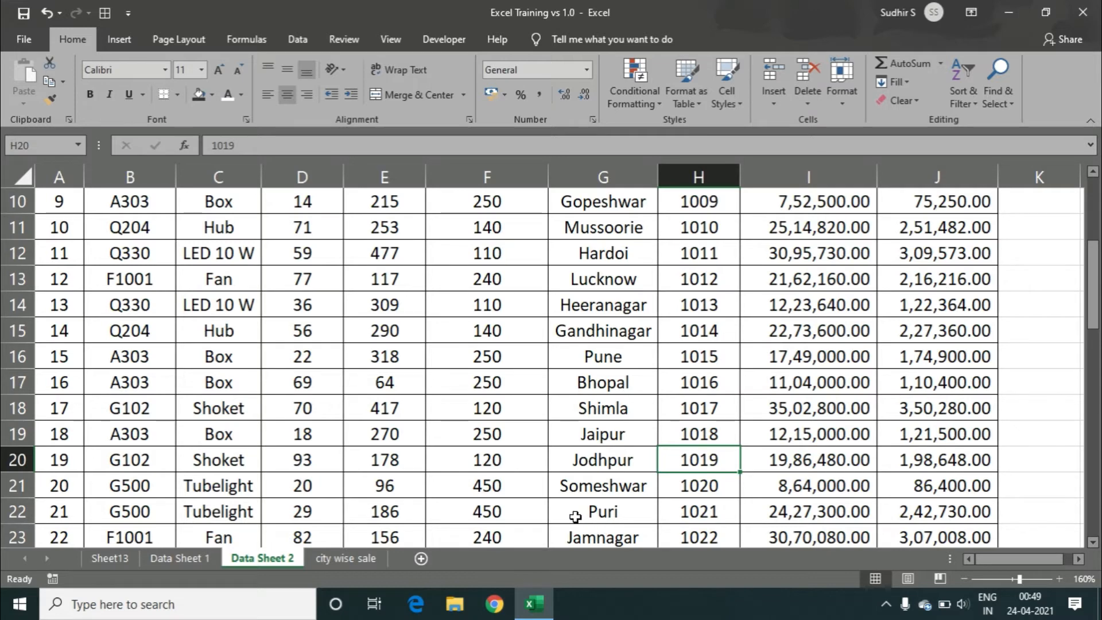
key("Up")
key("Left")
key("Left")
key("Left")
key("Left")
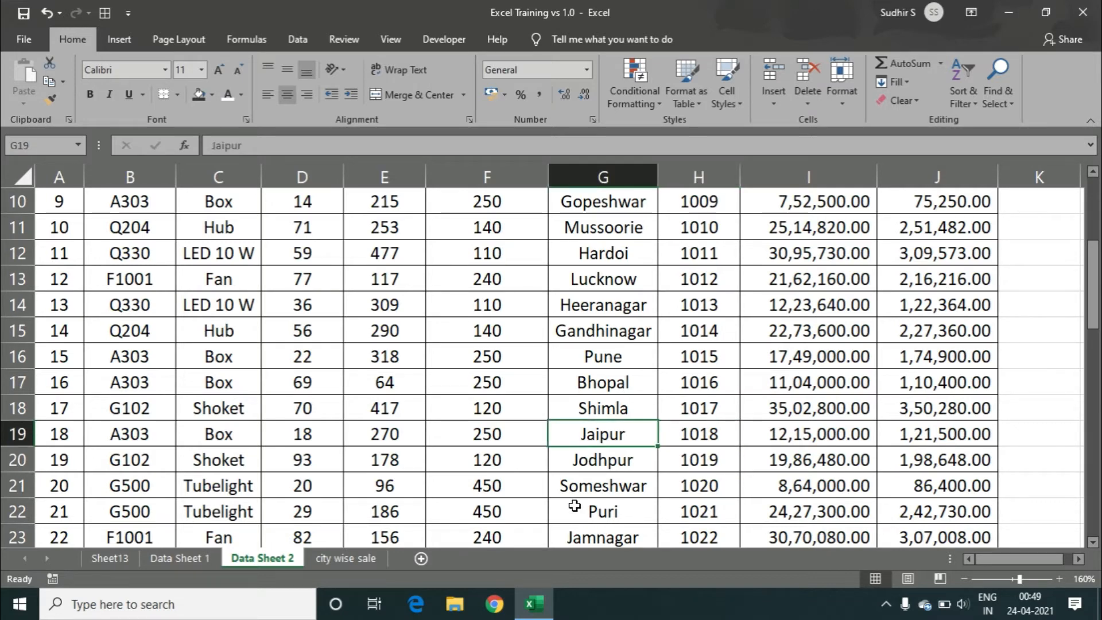
key("Left")
key("Left")
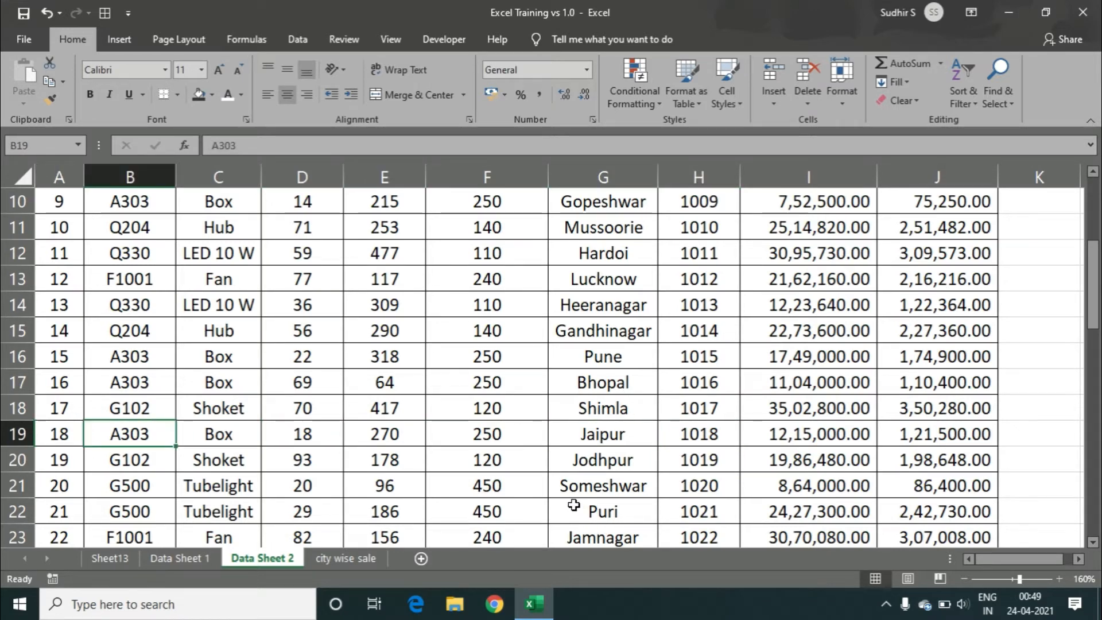
key("shift+space")
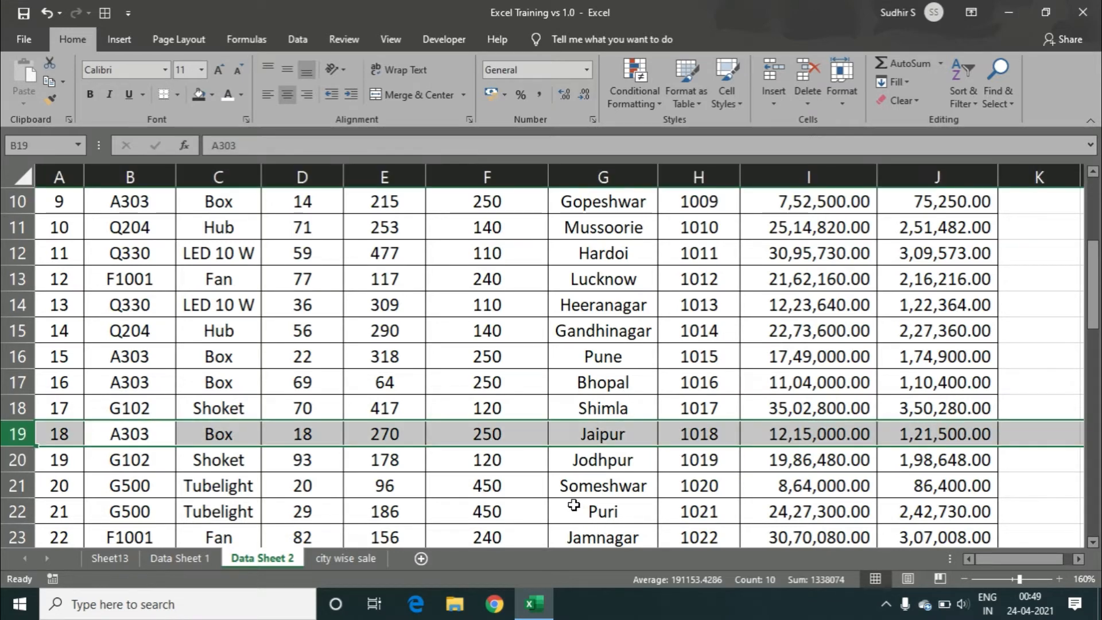
left_click(369, 557)
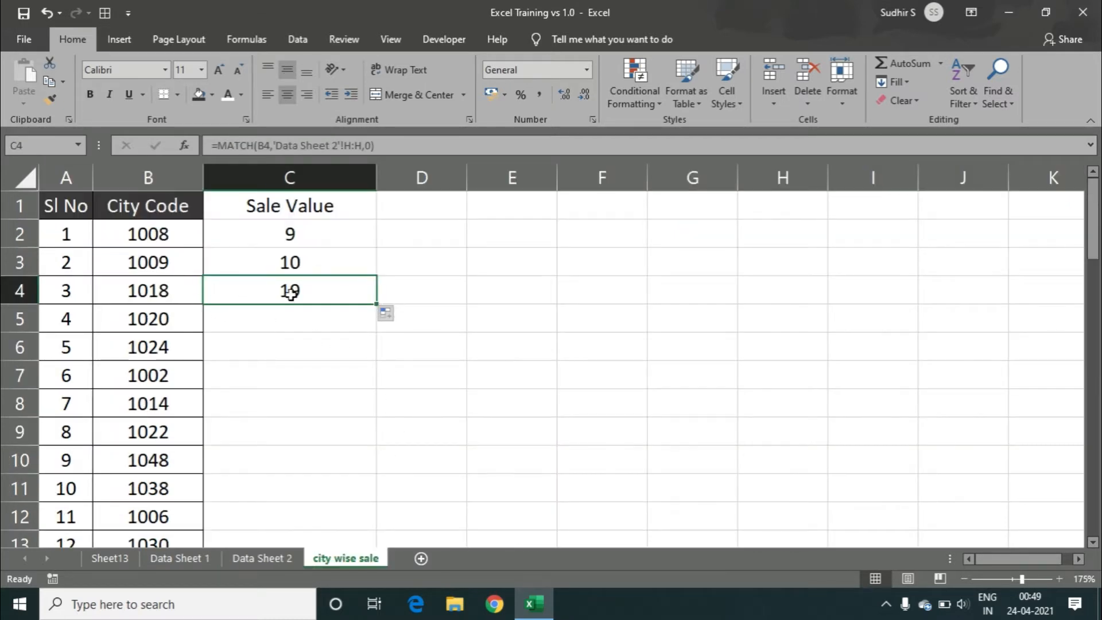
Step: Review the MATCH formulas and the row positions they return in C2 to C4
left_click(321, 317)
left_click(330, 285)
left_click(341, 234)
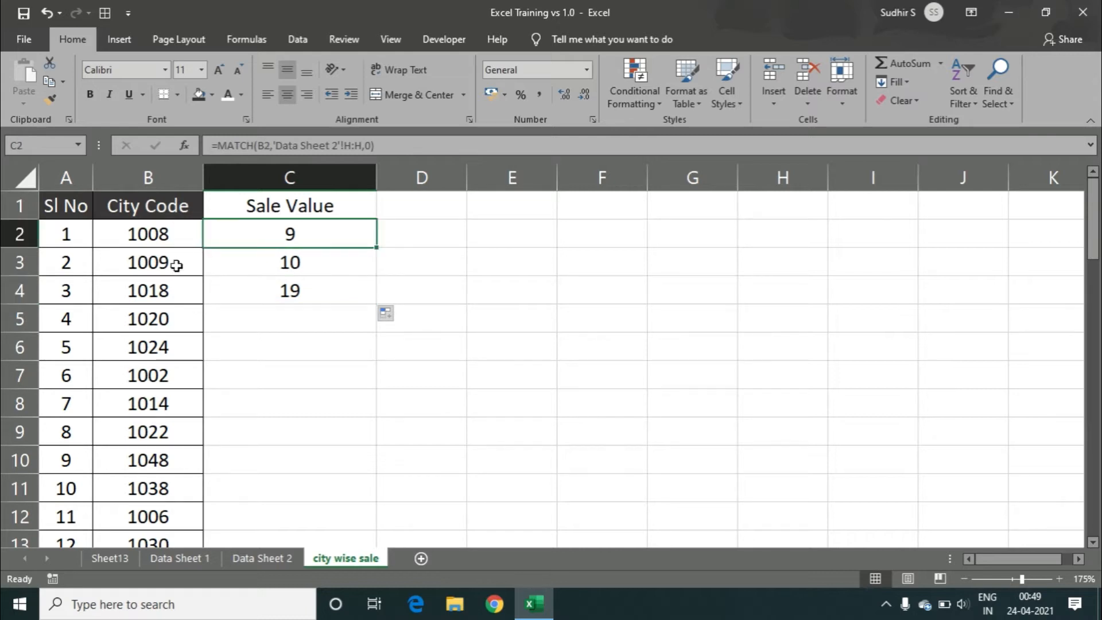
left_click(324, 293)
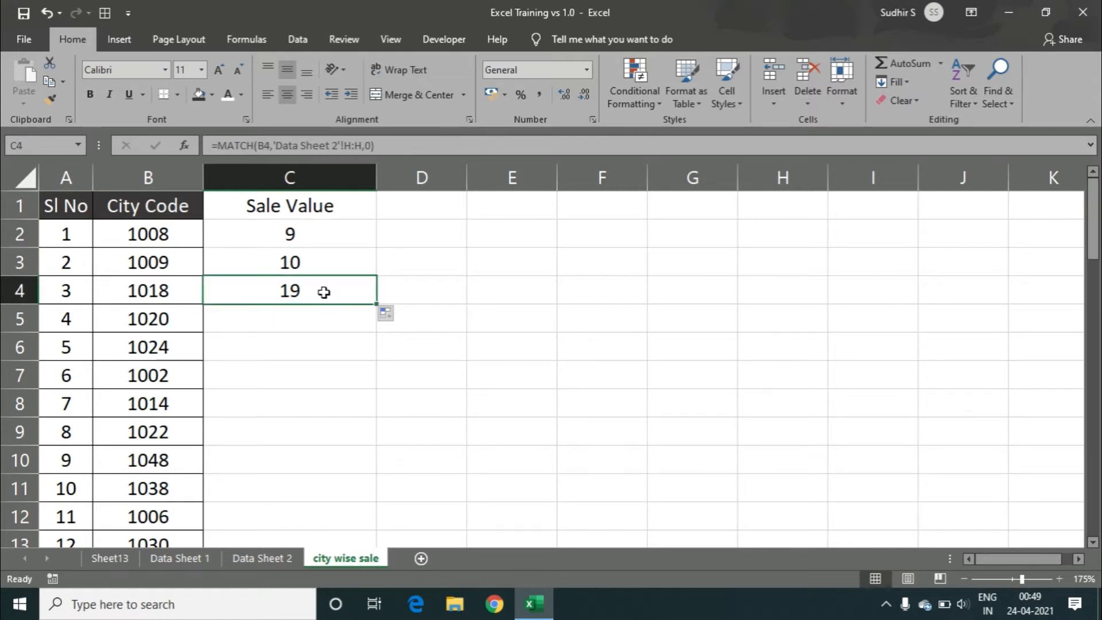
left_click(320, 327)
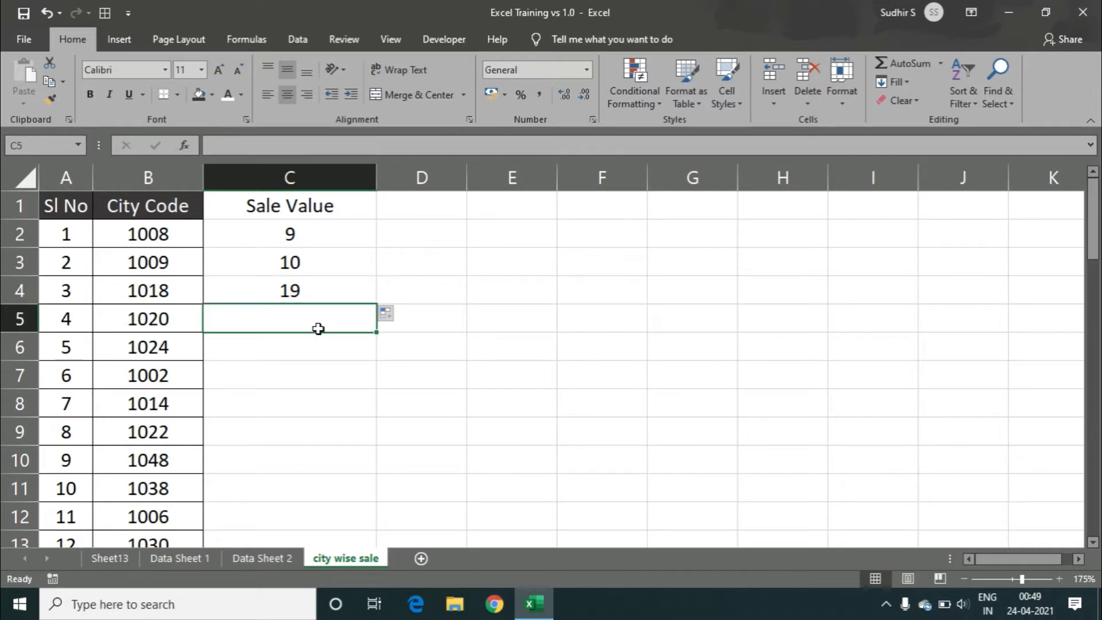
left_click(328, 237)
left_click(320, 262)
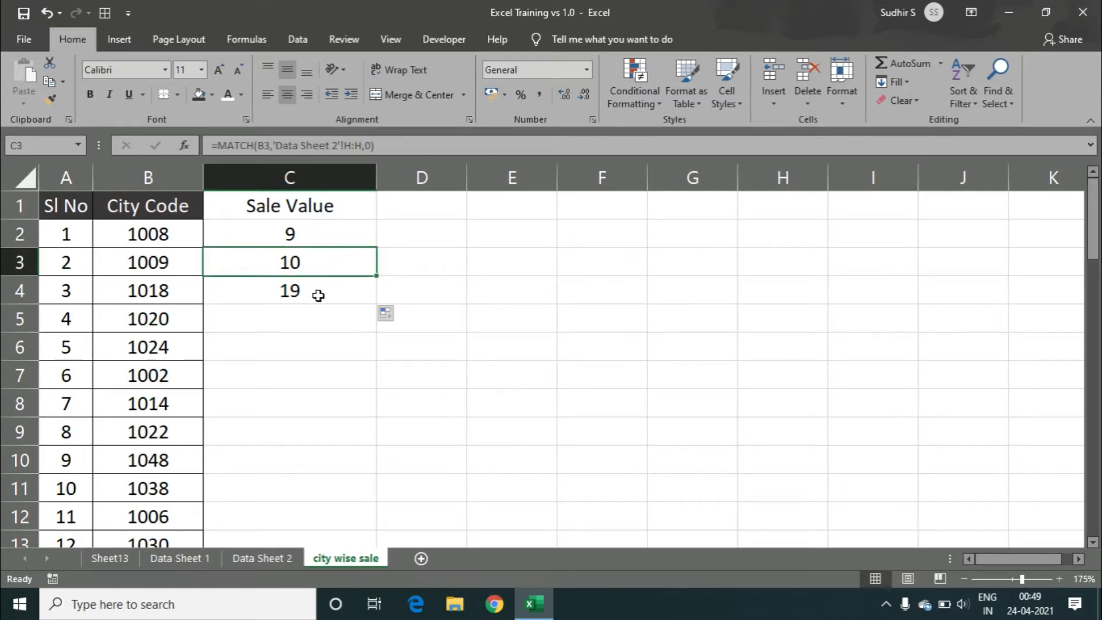
left_click(314, 294)
left_click(314, 238)
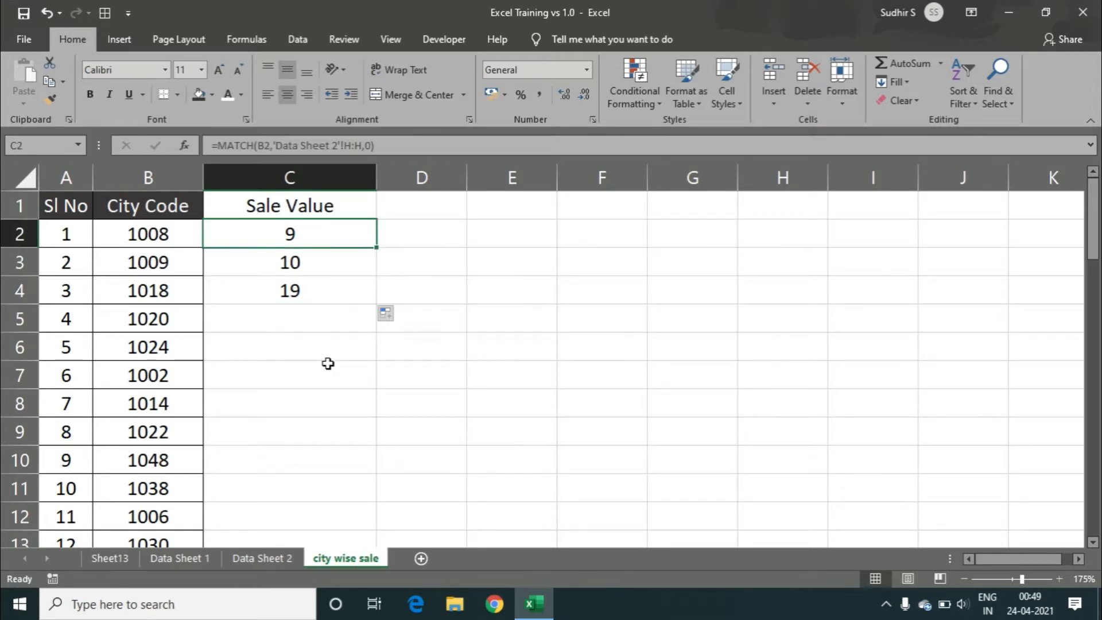
Step: Examine the Sale Value column on Data Sheet 2 and compare it with the MATCH results on the city wise sale sheet
left_click(270, 557)
left_click(827, 224)
scroll(829, 224, "up", 3)
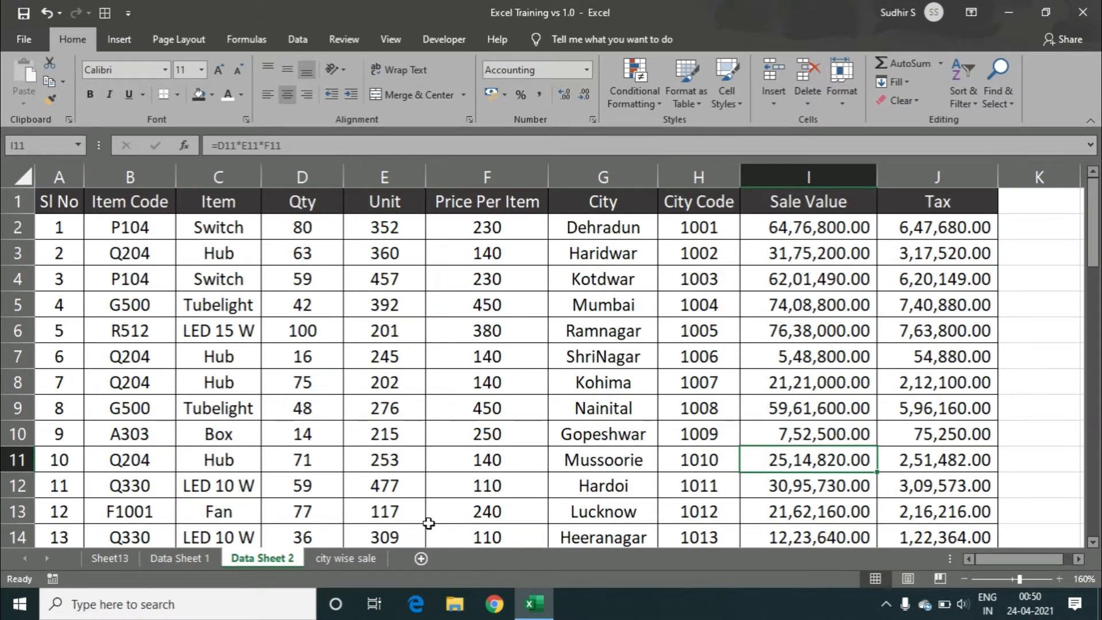
left_click(339, 557)
left_click(332, 252)
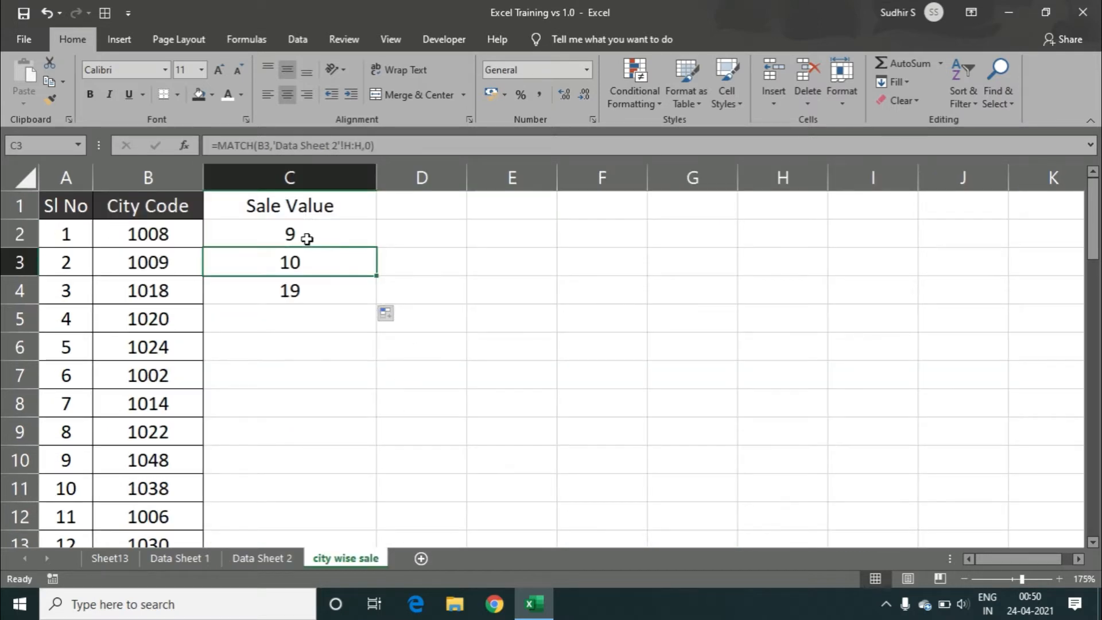
left_click(305, 239)
left_click(302, 258)
left_click(312, 237)
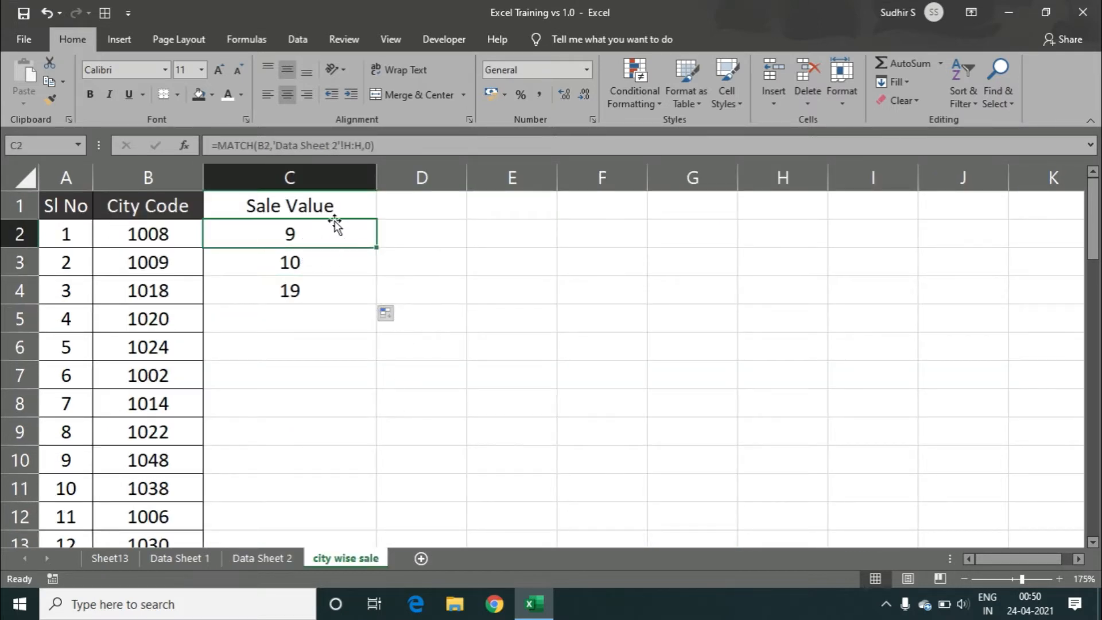
Step: Copy the MATCH expression out of C2 on the city wise sale sheet and replace it with the start of an INDEX function
left_click(220, 143)
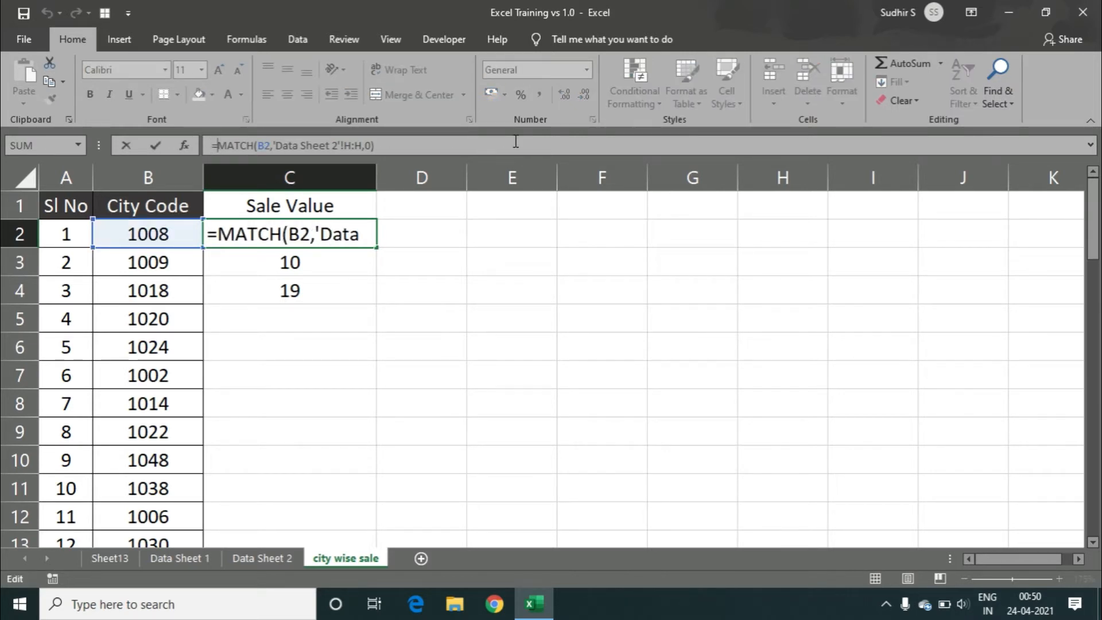
key("shift+End")
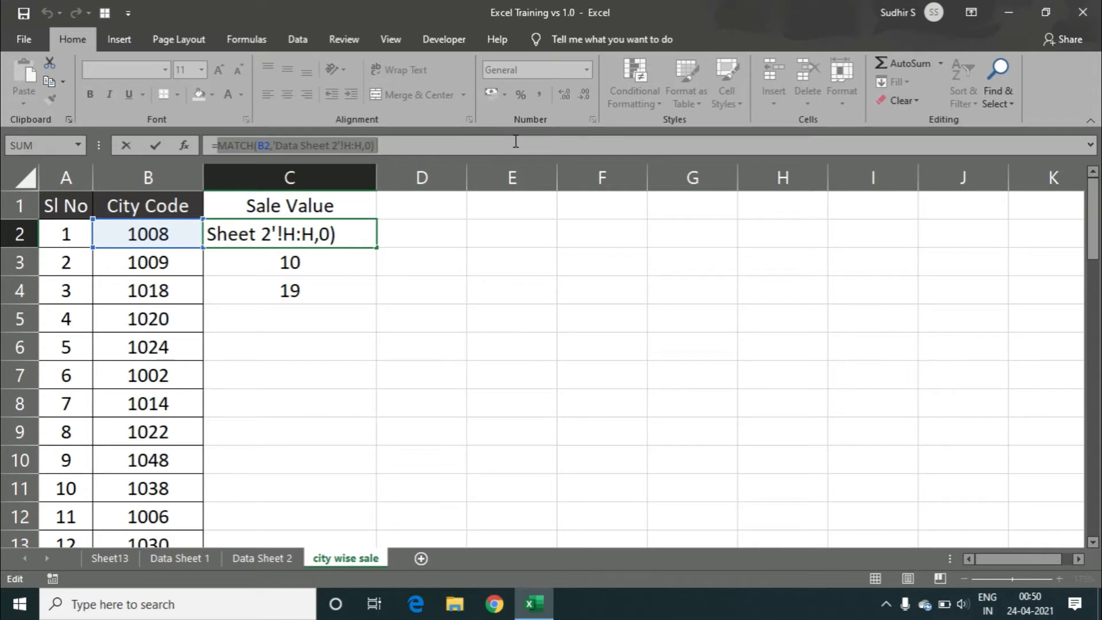
key("ctrl+c")
key("BackSpace")
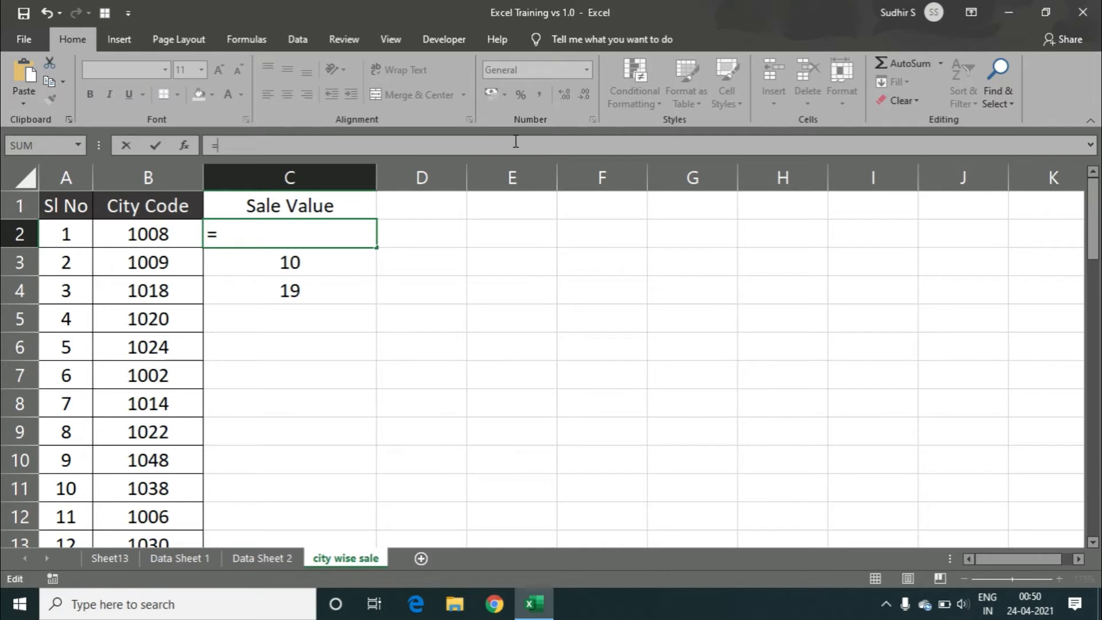
type("ind")
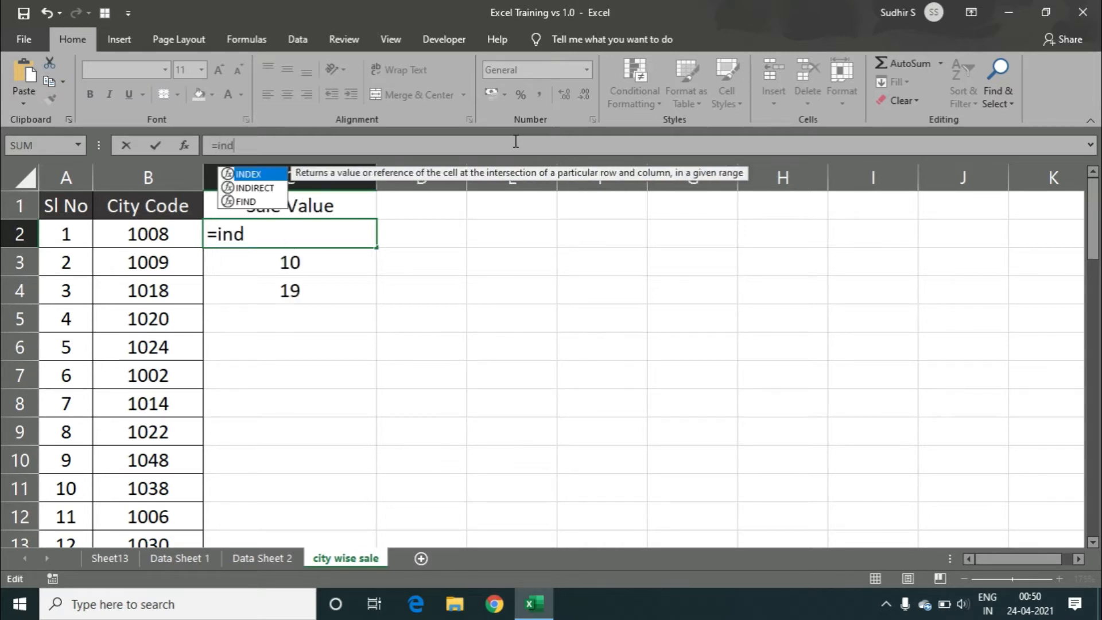
key("Tab")
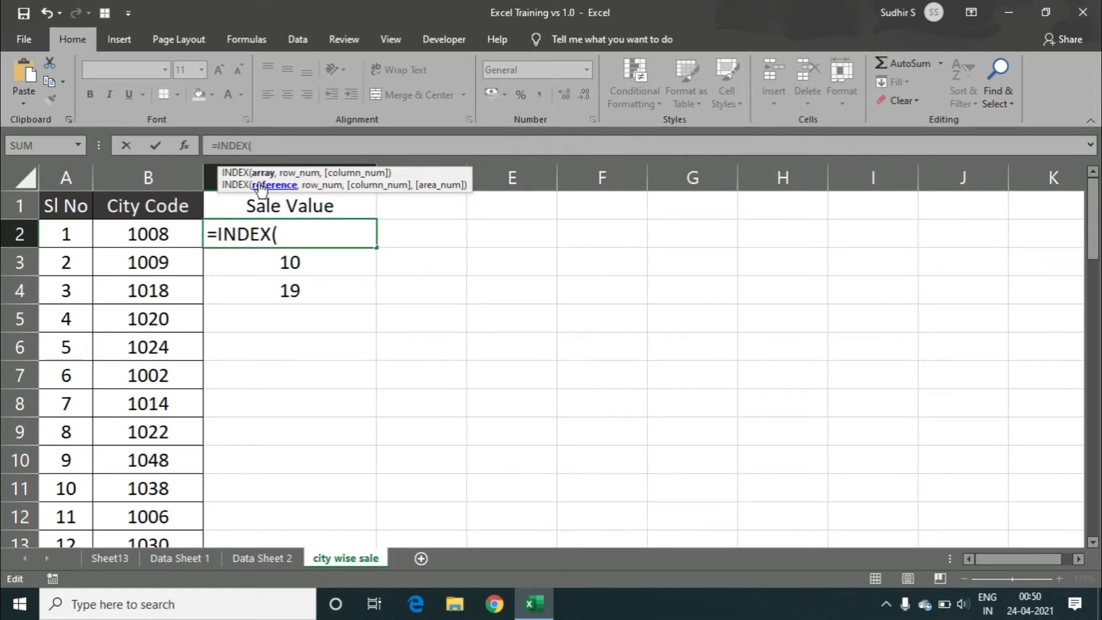
Step: Set the INDEX array to the whole Sale Value column I:I on Data Sheet 2
left_click(280, 559)
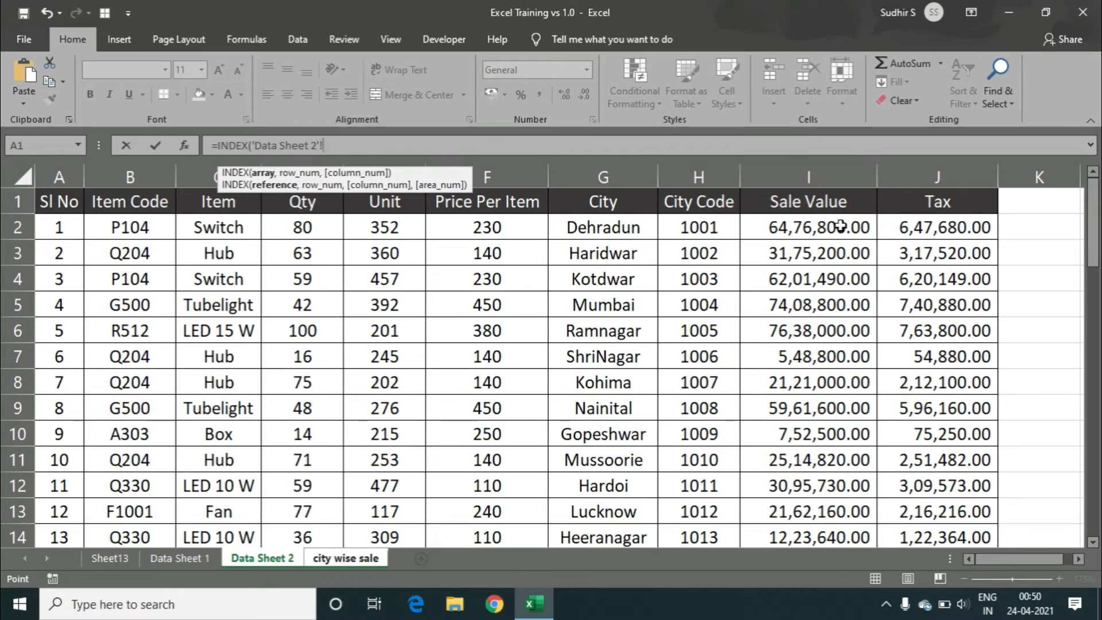
left_click_drag(797, 224, 810, 519)
scroll(796, 287, "up", 17)
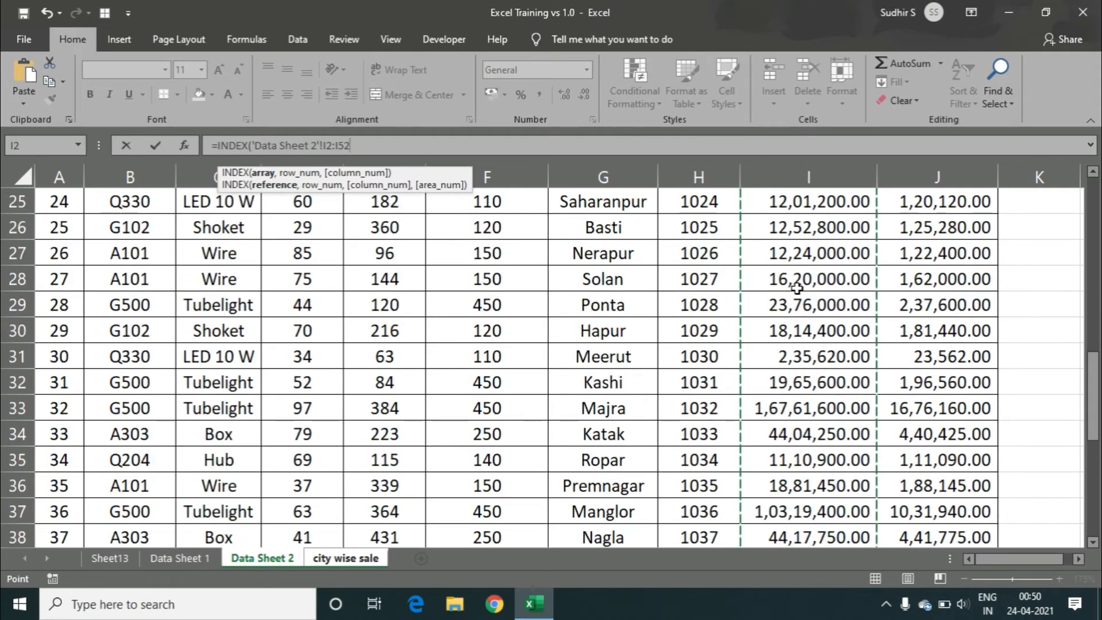
left_click(806, 176)
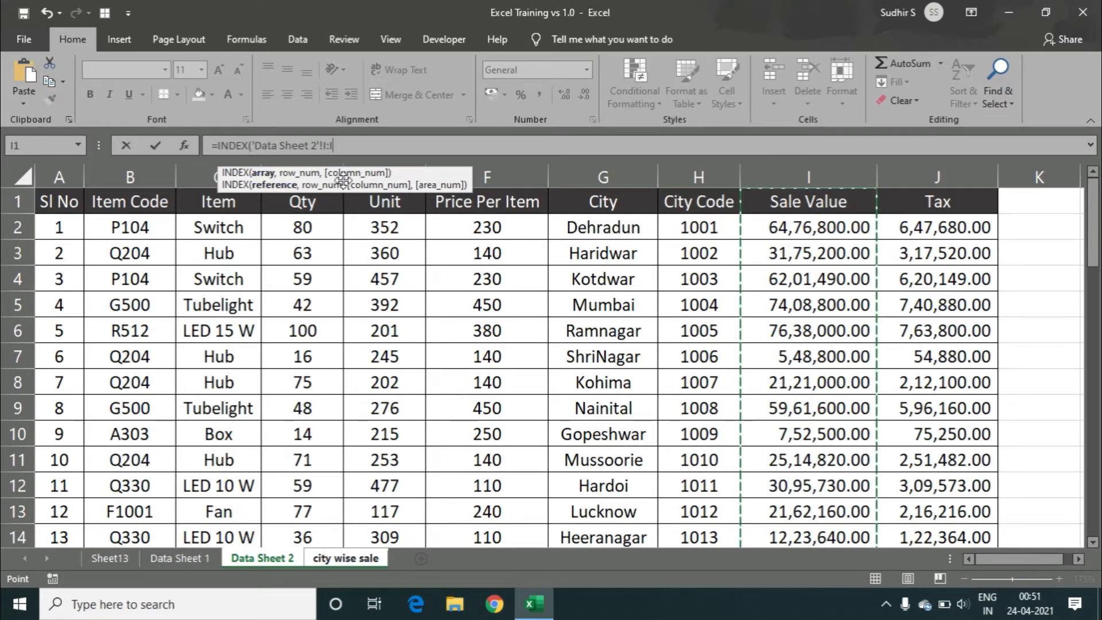
type(",")
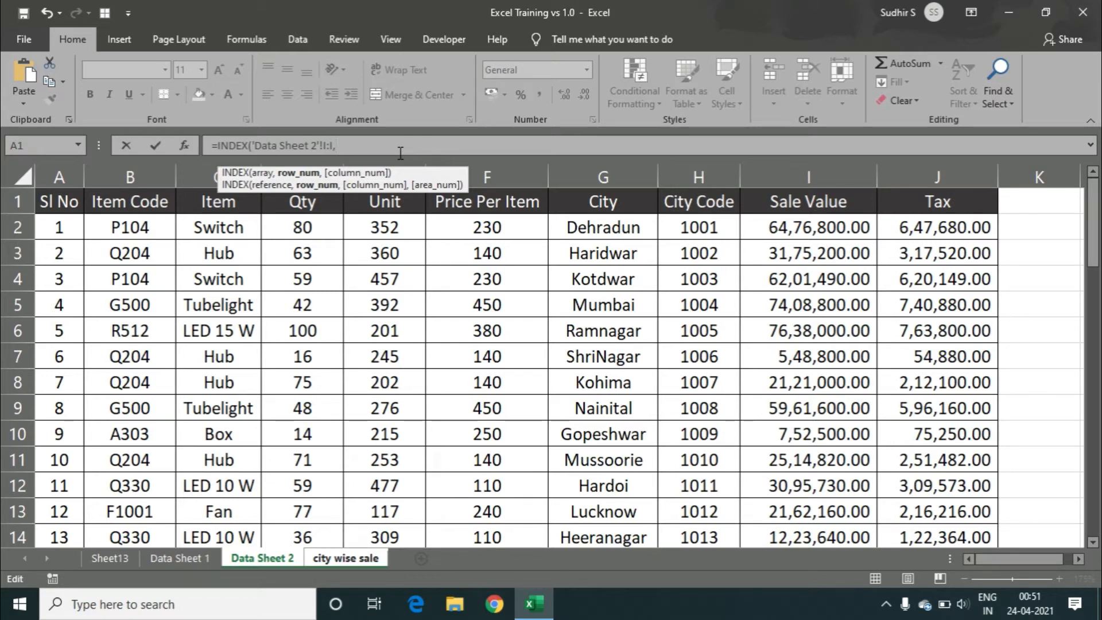
Step: Use the copied MATCH(B2,'Data Sheet 2'!H:H,0) as the INDEX row number and complete the formula in C2
type("MATCH(B2,'Data Sheet 2'!H:H,0)")
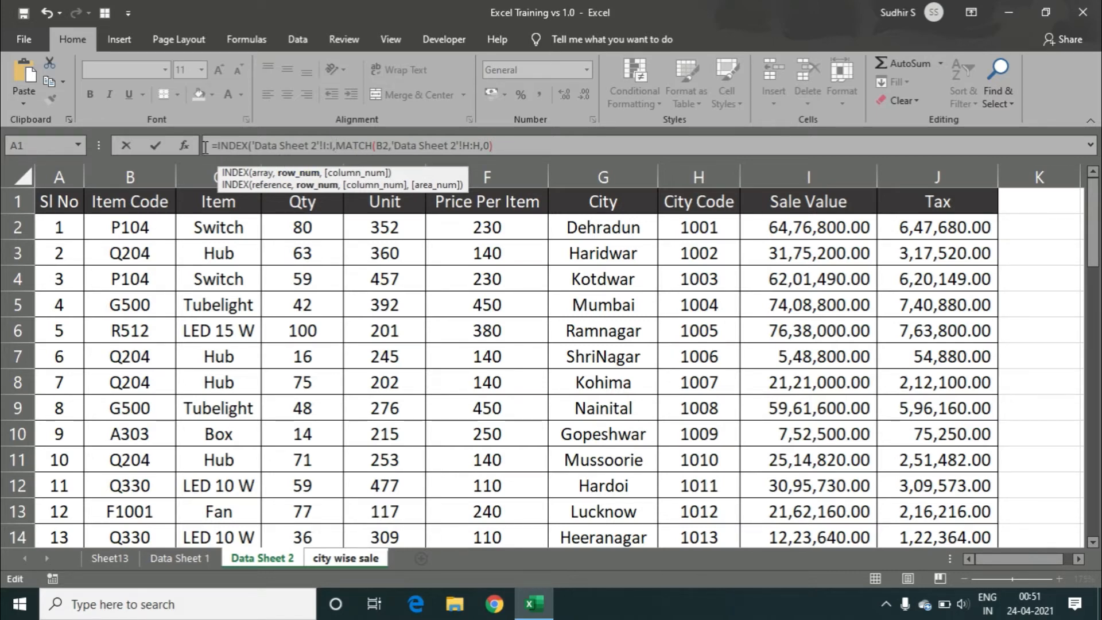
left_click(334, 146)
type(",")
left_click(523, 150)
type(")")
key("Return")
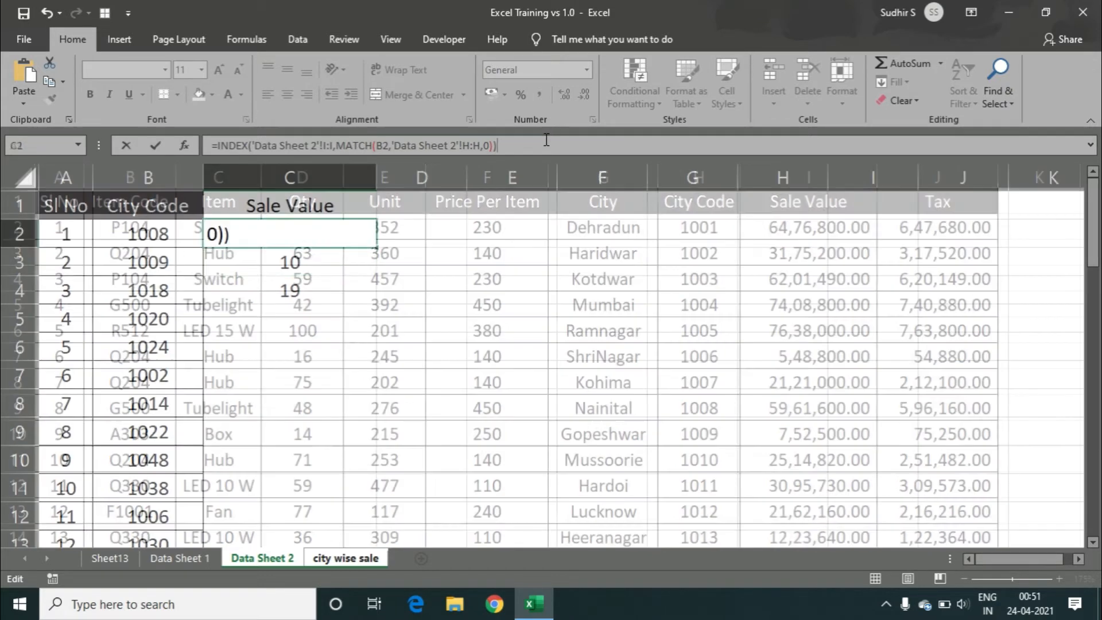
Step: Fill the INDEX and MATCH formula from C2 down the whole Sale Value column
left_click(333, 235)
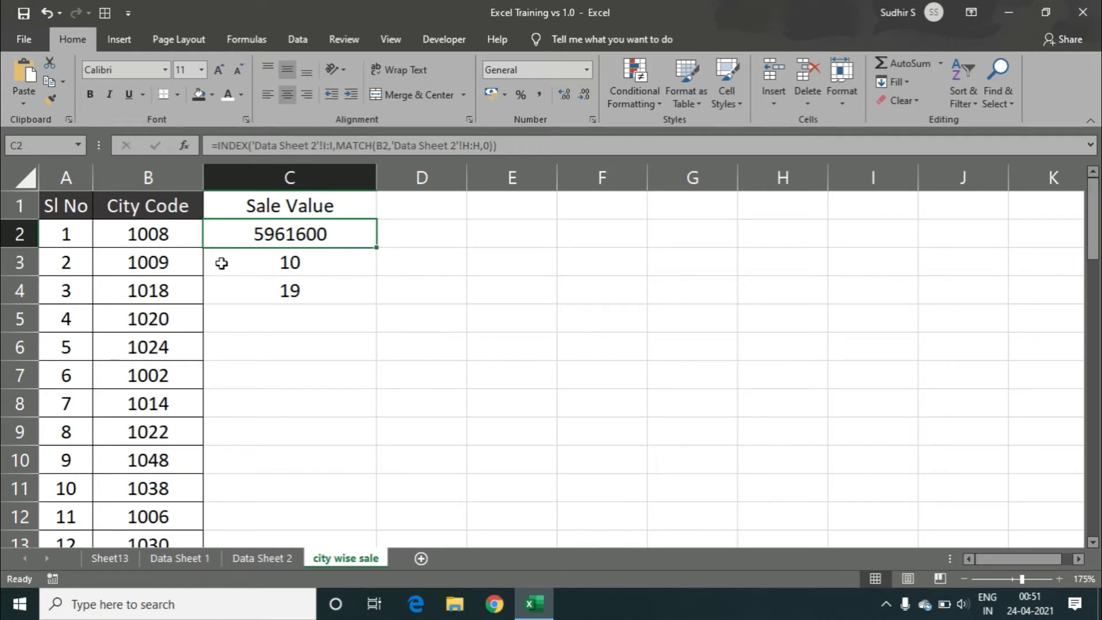
double_click(376, 245)
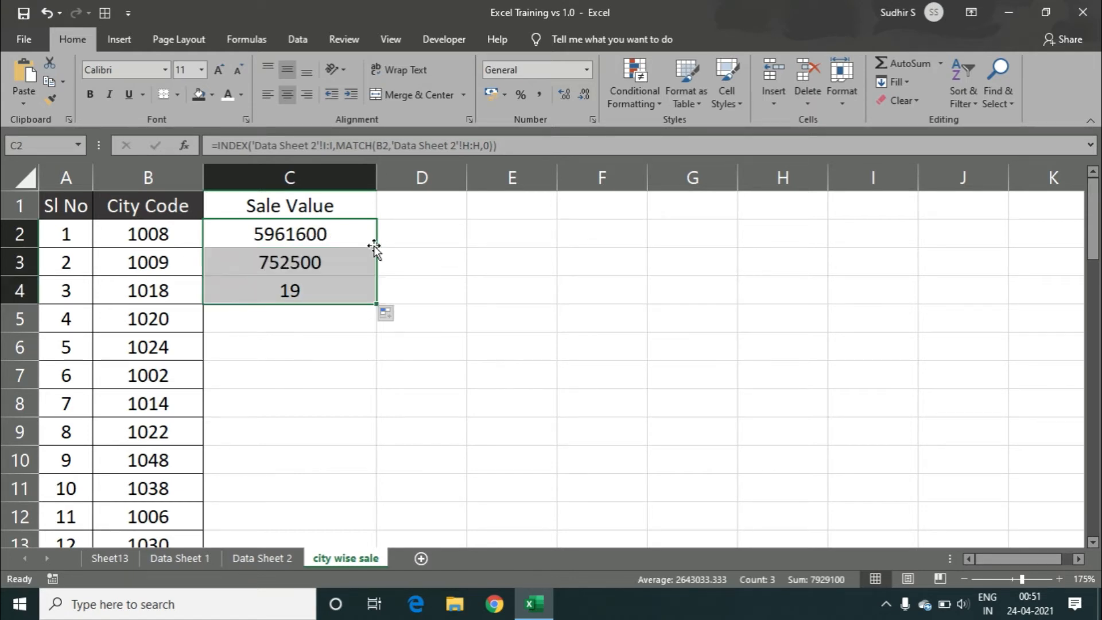
double_click(375, 305)
scroll(375, 306, "down", 6)
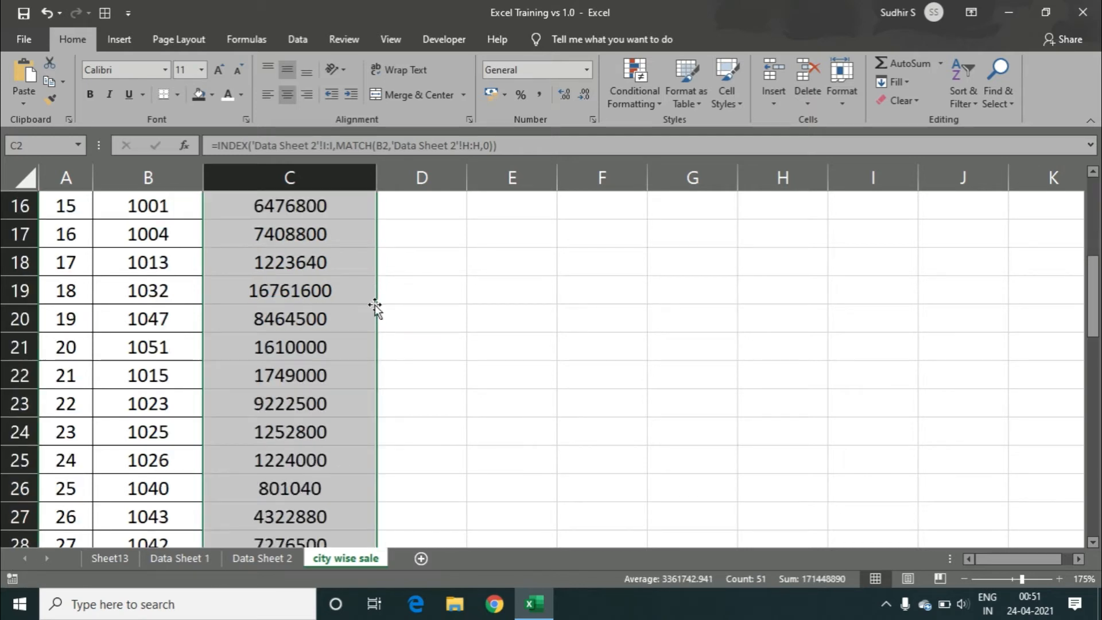
scroll(375, 306, "up", 6)
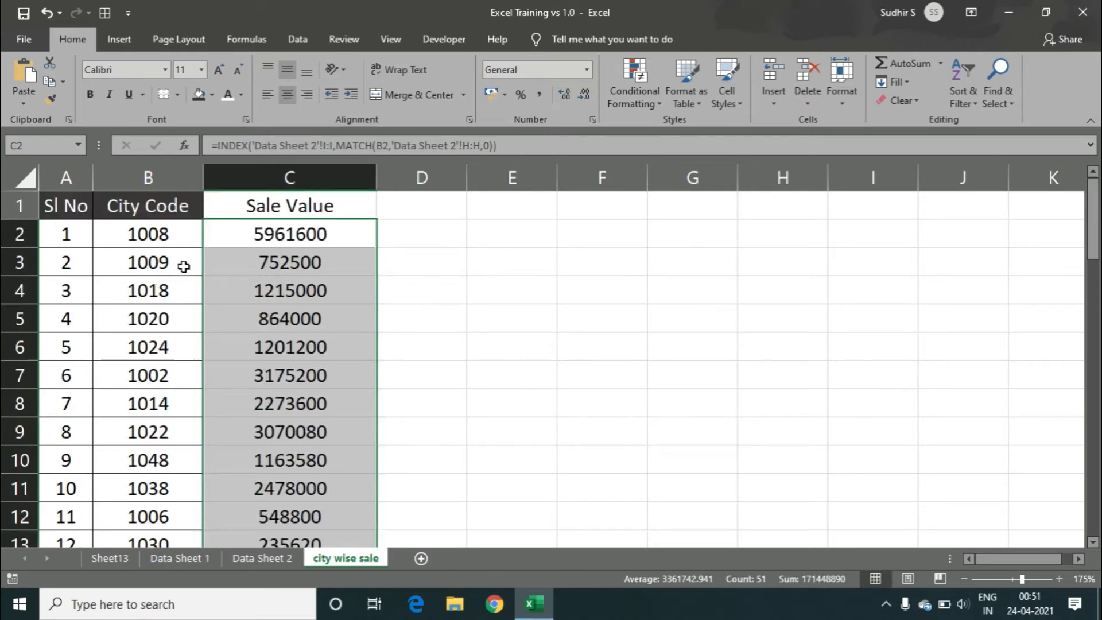
Step: Compare the sale value of city code 1018 in C4 with its Sale Value entry on Data Sheet 2
left_click(170, 296)
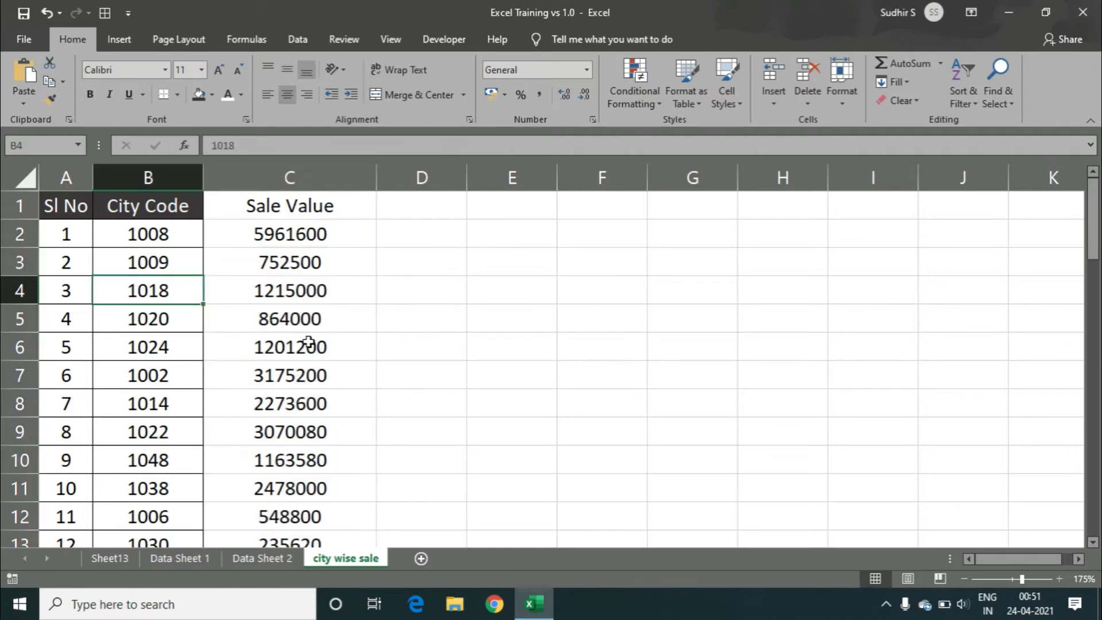
left_click(294, 296)
left_click_drag(229, 287, 290, 294)
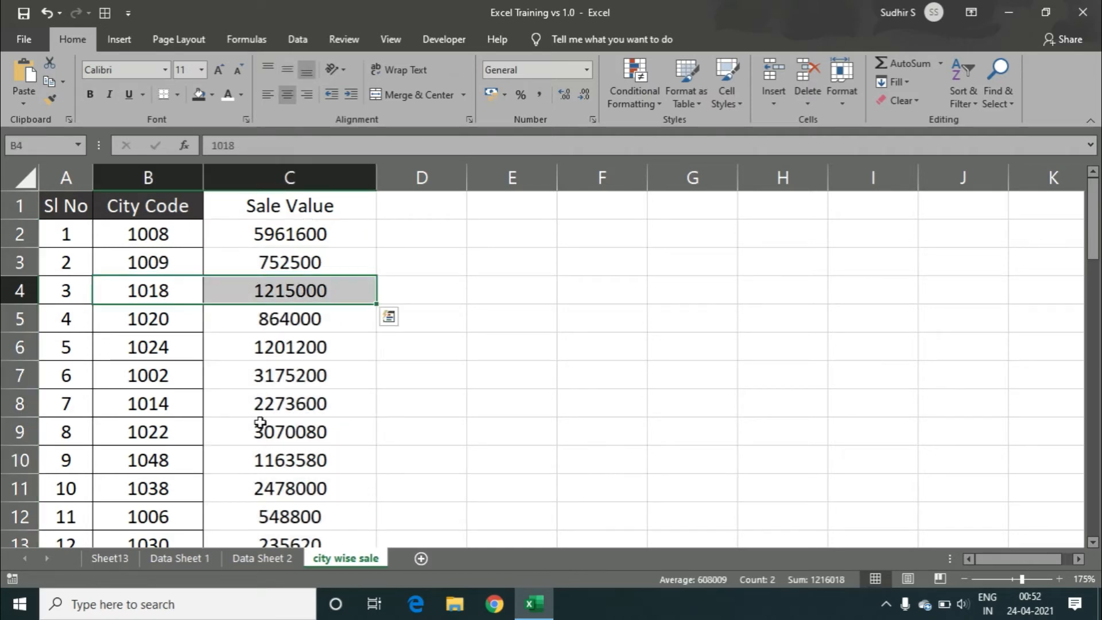
left_click(251, 557)
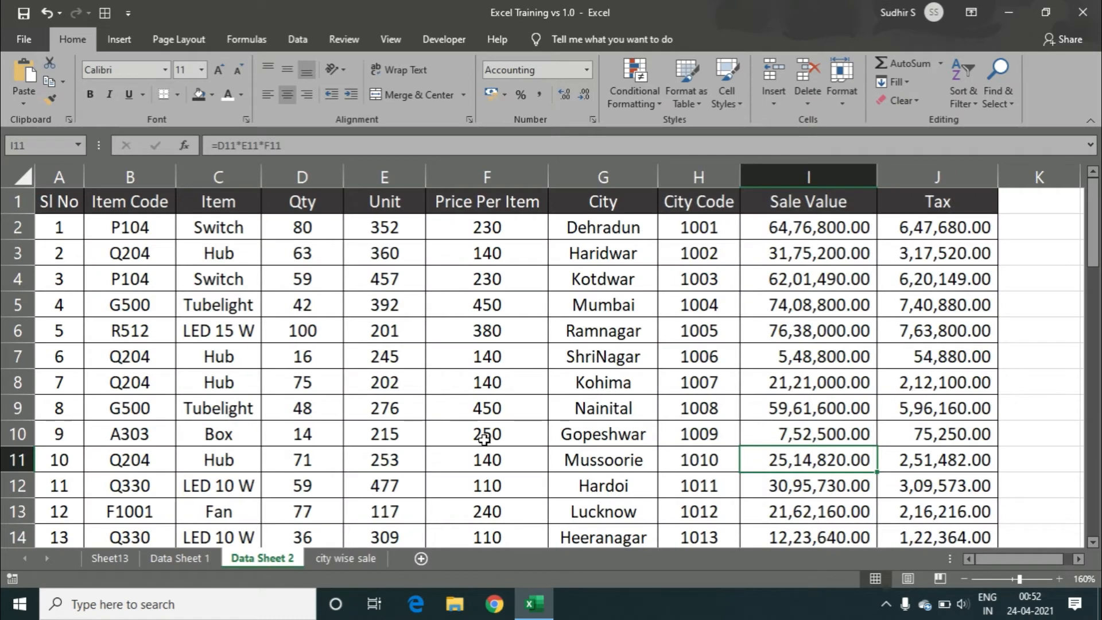
scroll(731, 473, "down", 3)
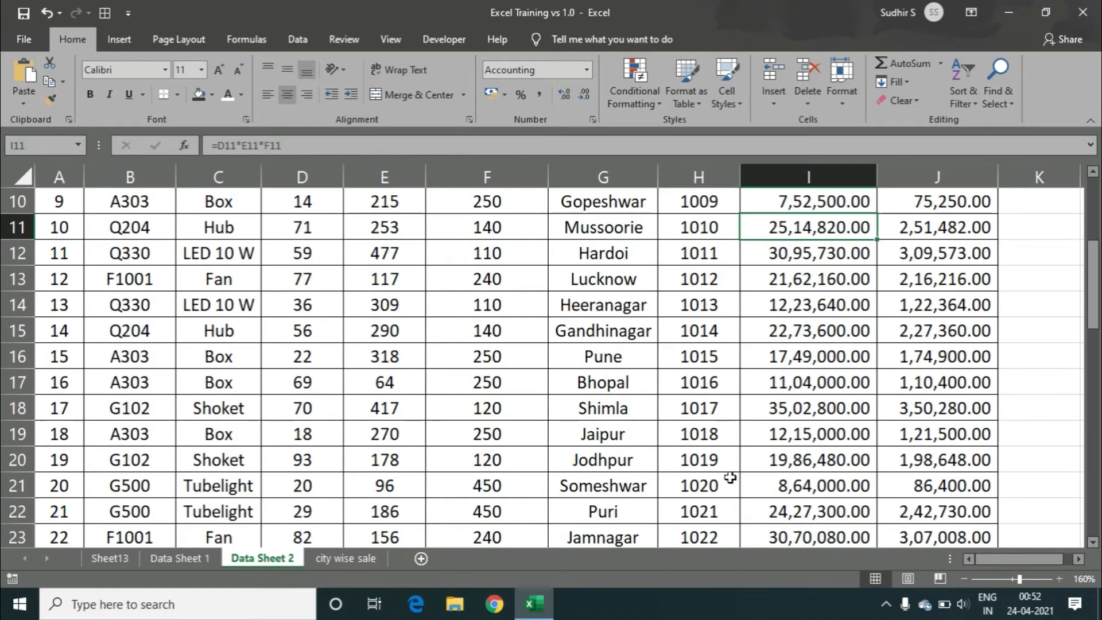
left_click(703, 430)
key("Right")
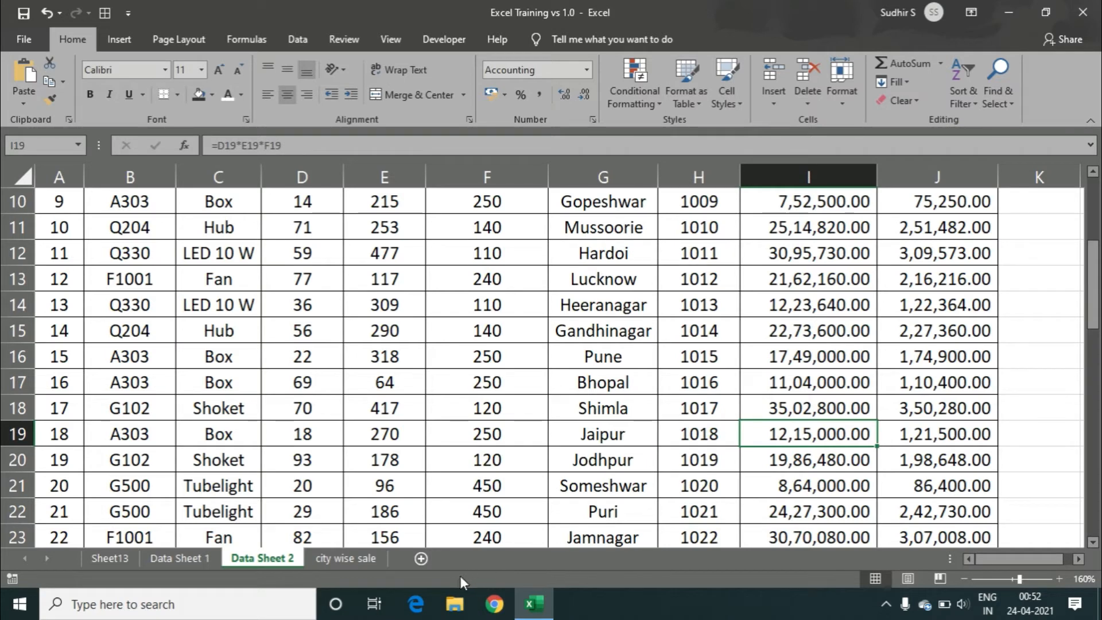
left_click(344, 557)
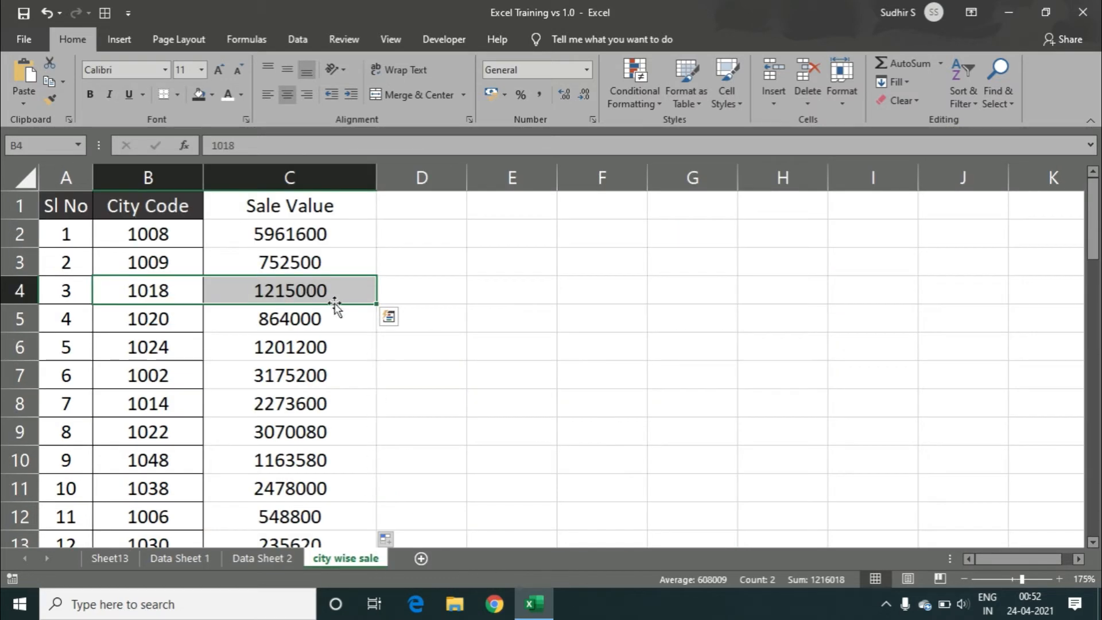
left_click(267, 292)
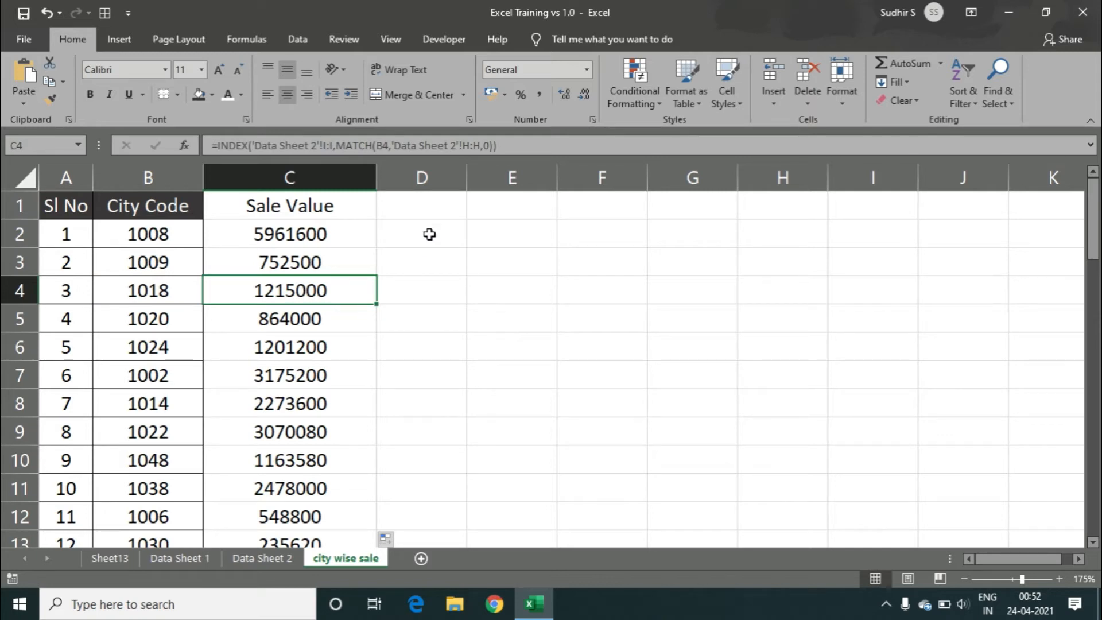
Step: Give header cells C1 and D1 the dark fill and white font of the other headers, and widen column D
left_click(411, 208)
left_click(304, 208)
left_click_drag(304, 207, 445, 218)
left_click(198, 95)
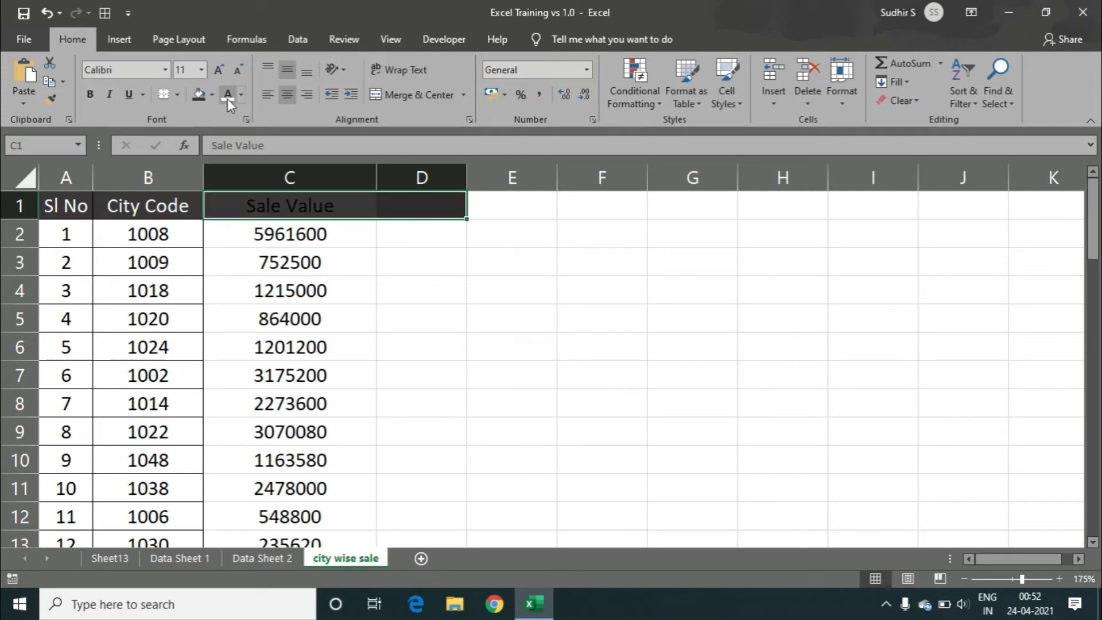
left_click(227, 96)
left_click(435, 208)
left_click_drag(466, 184, 498, 185)
Step: Check the available columns on Data Sheet 2 and enter the header Item in D1 of the city wise sale sheet
left_click(281, 549)
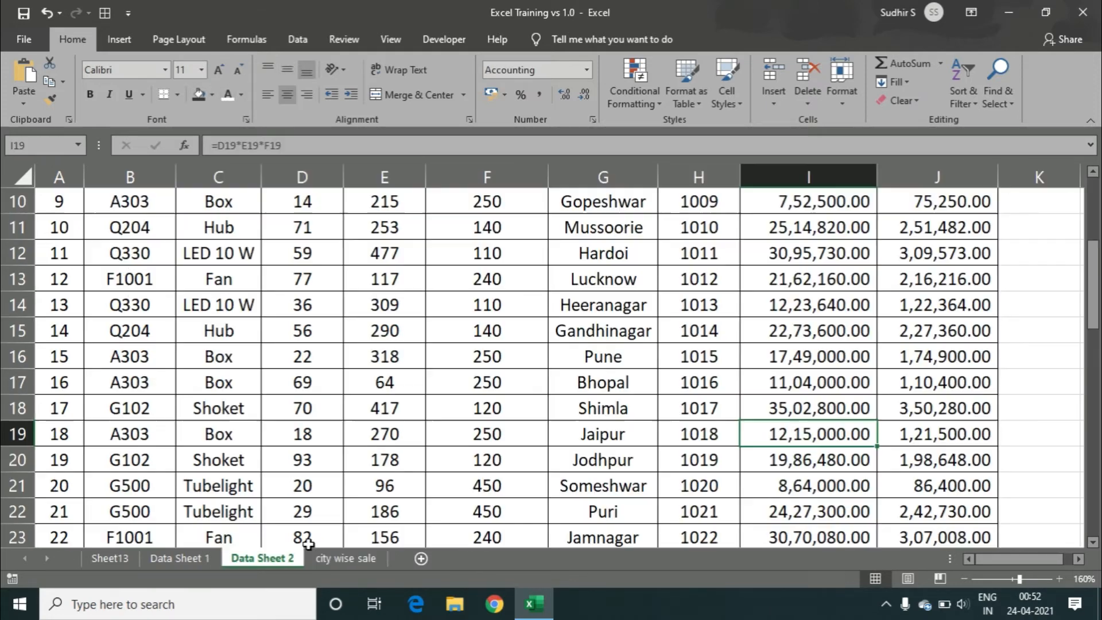
scroll(494, 264, "up", 3)
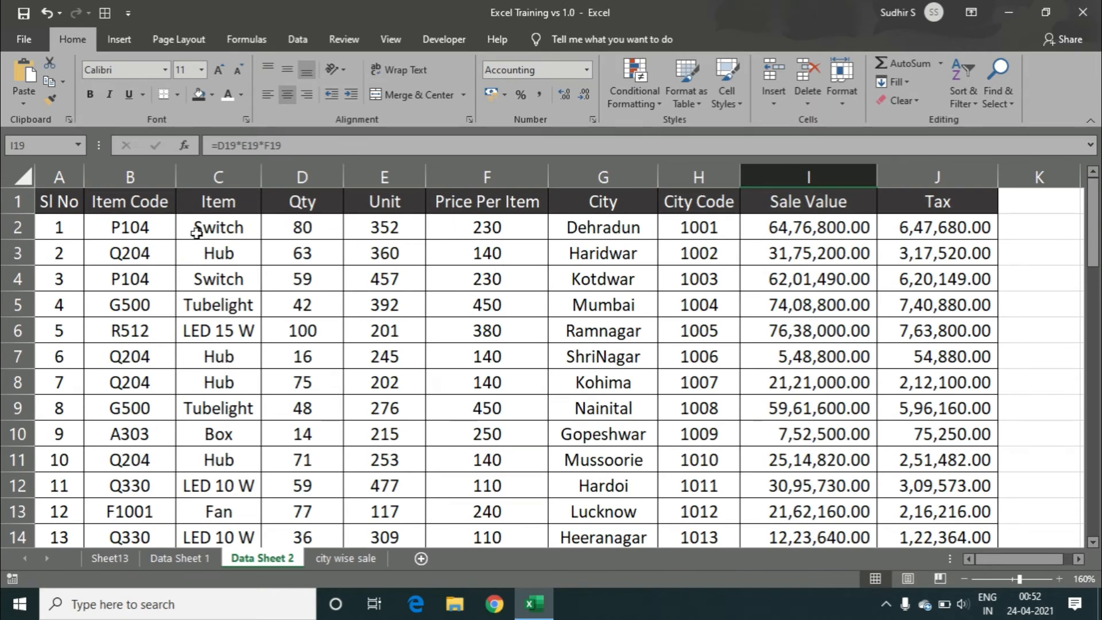
left_click(160, 232)
left_click(223, 224)
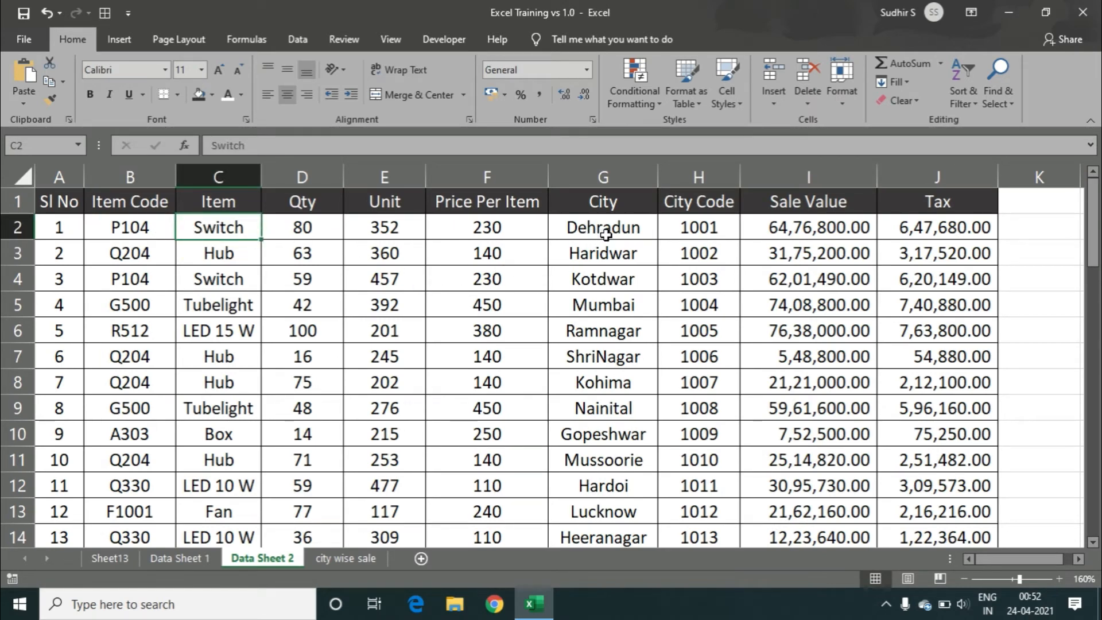
left_click(916, 226)
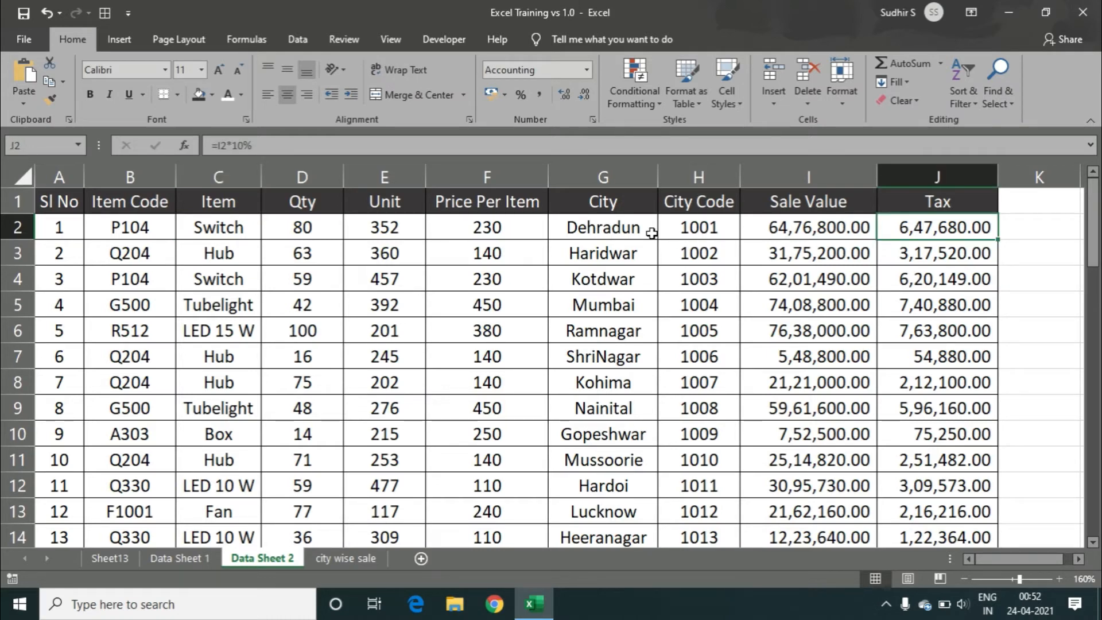
left_click(241, 228)
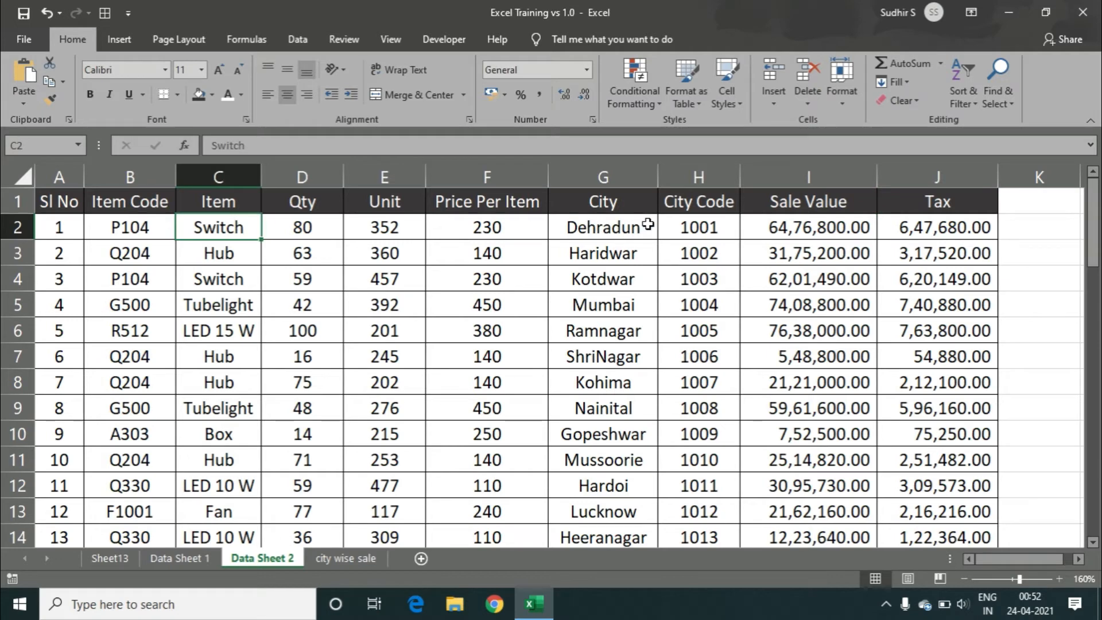
left_click(364, 557)
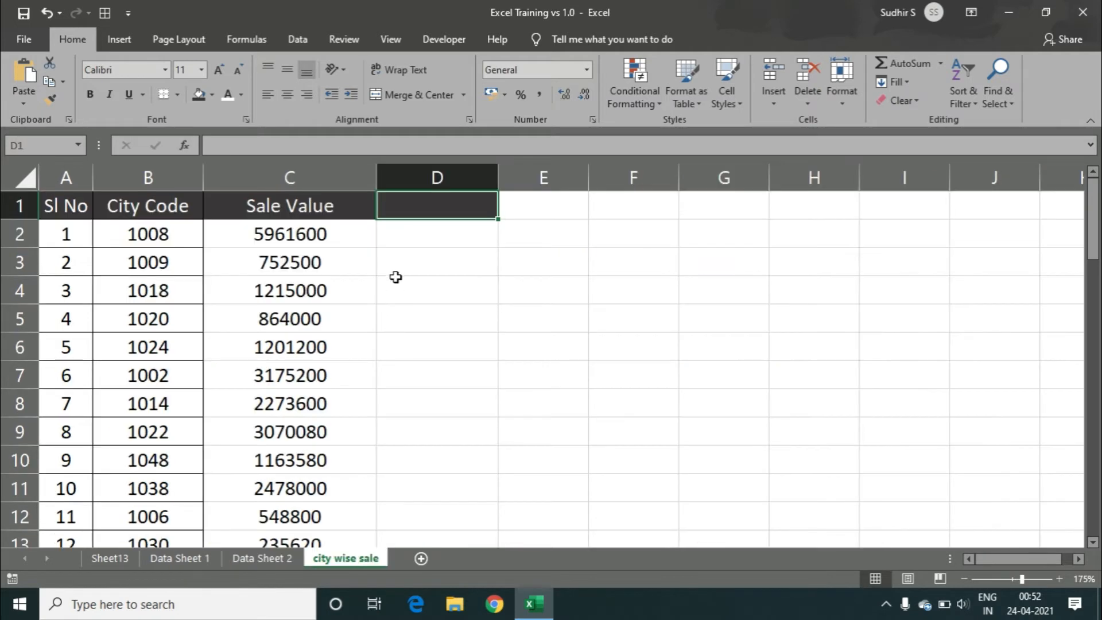
type("Item")
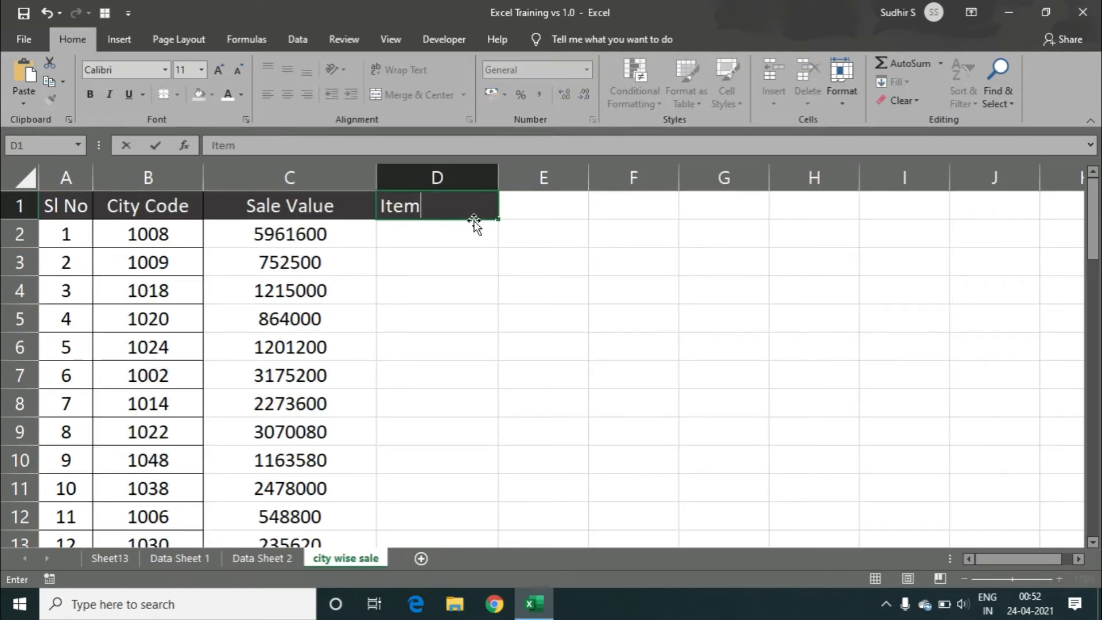
key("Return")
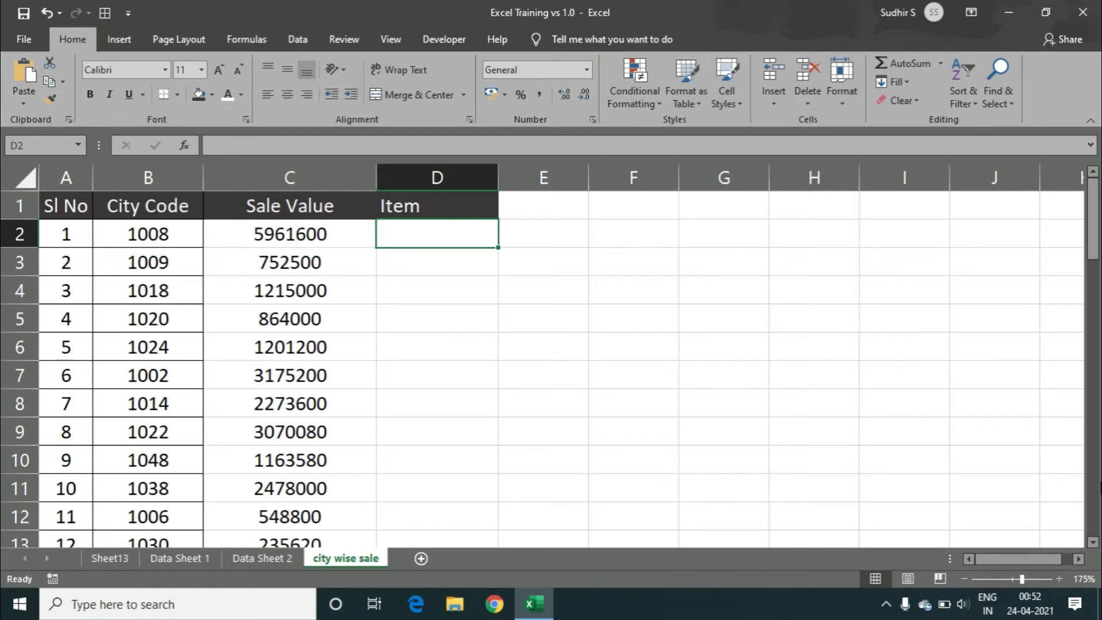
Step: Enter a MATCH formula in D2 that finds B2's exact position in the City Code column H of Data Sheet 2
type("=mat")
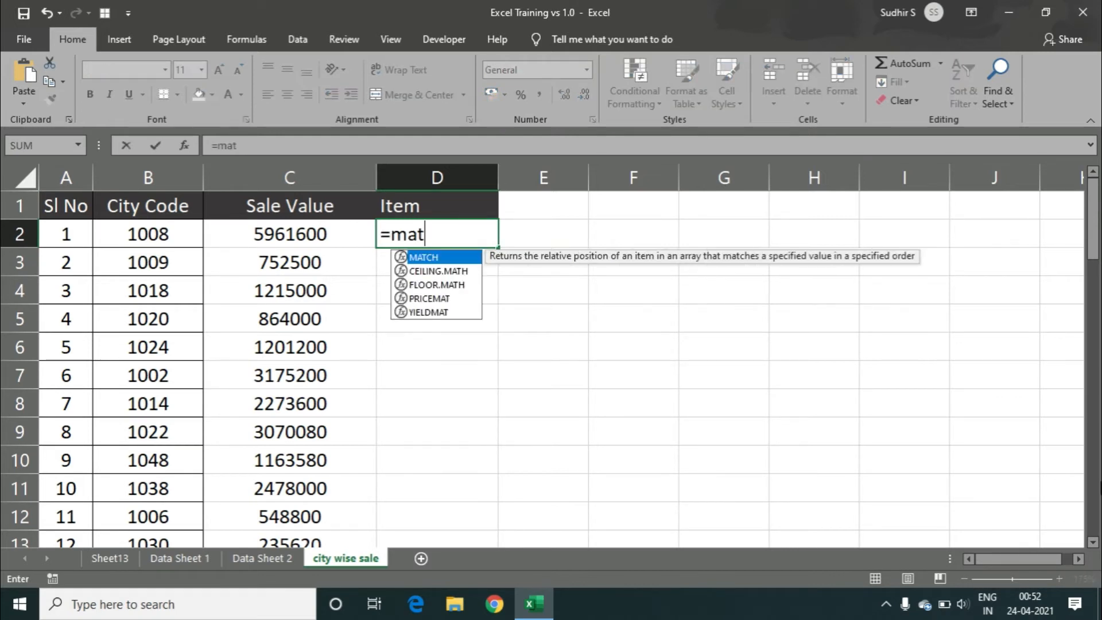
key("Tab")
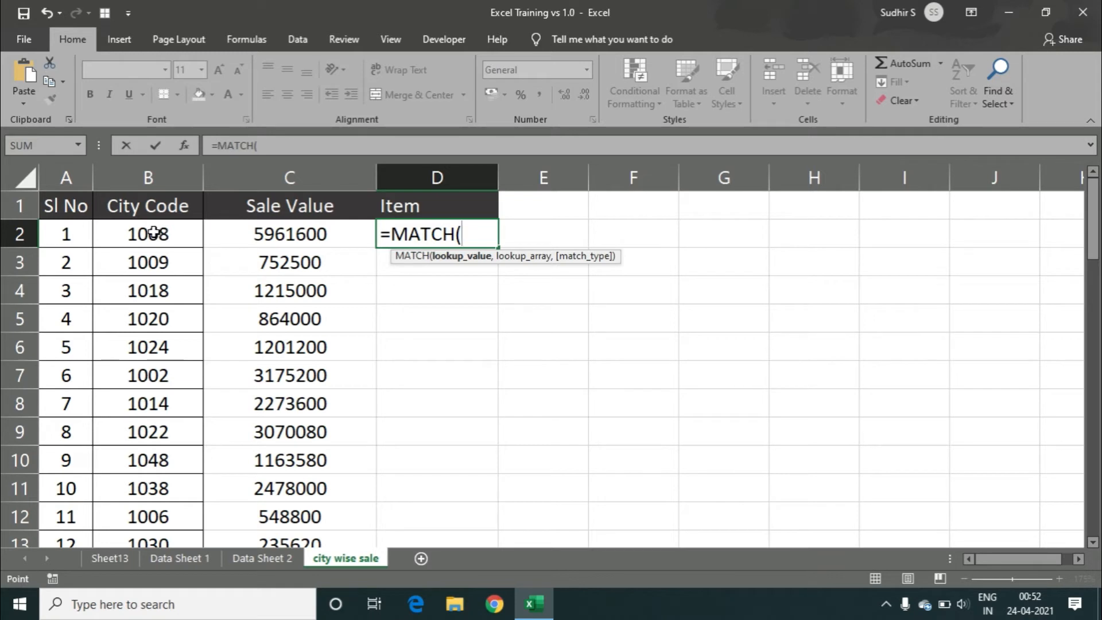
left_click(153, 233)
left_click(312, 146)
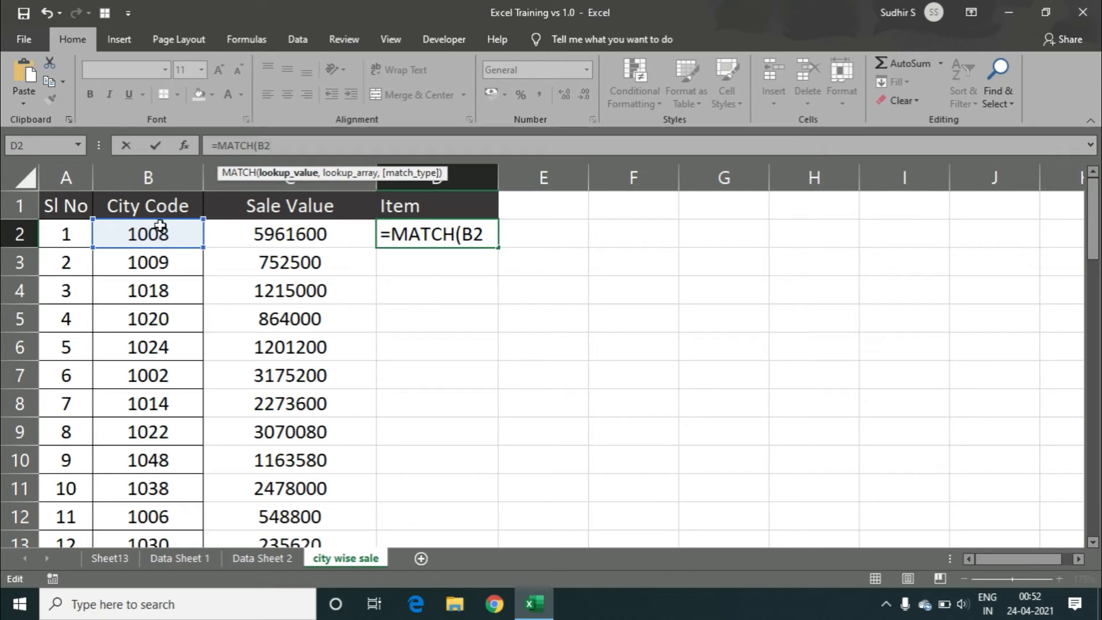
type(",")
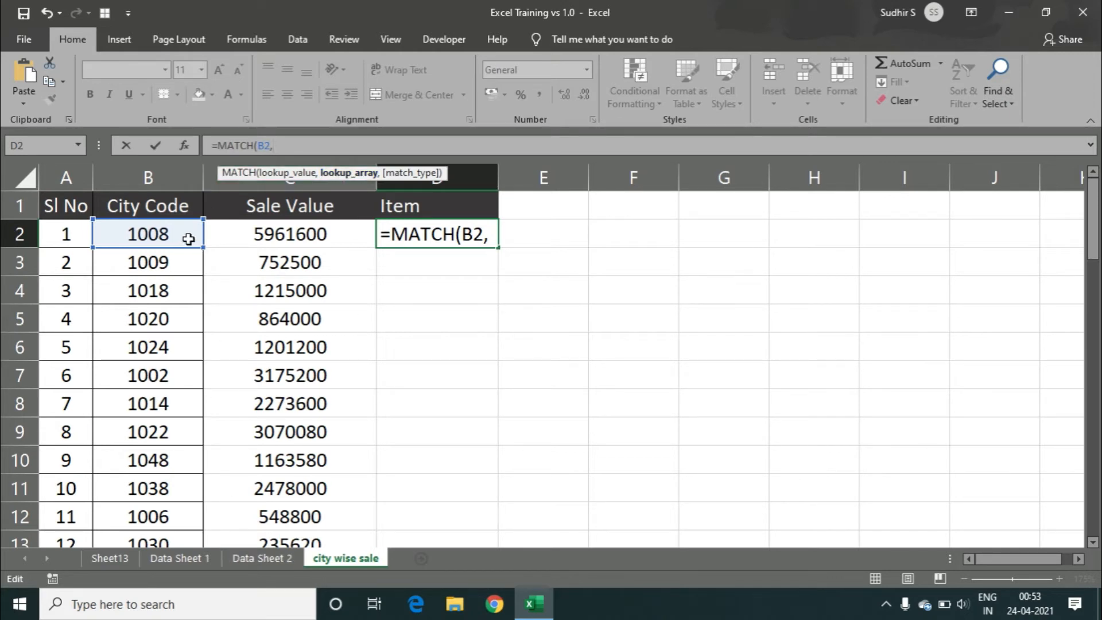
left_click(270, 558)
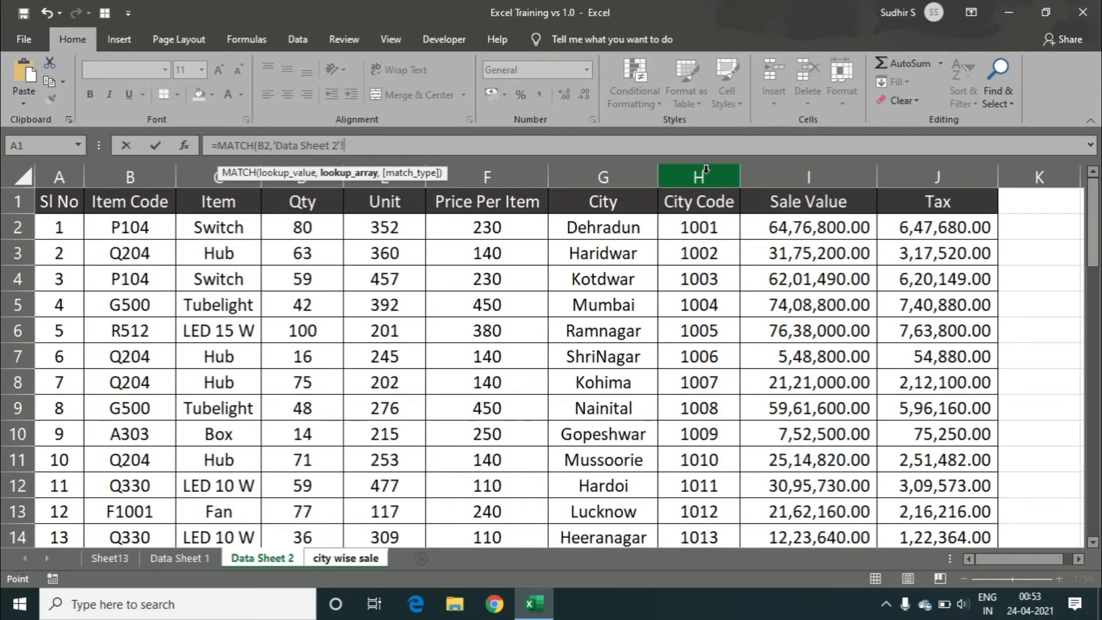
left_click(705, 171)
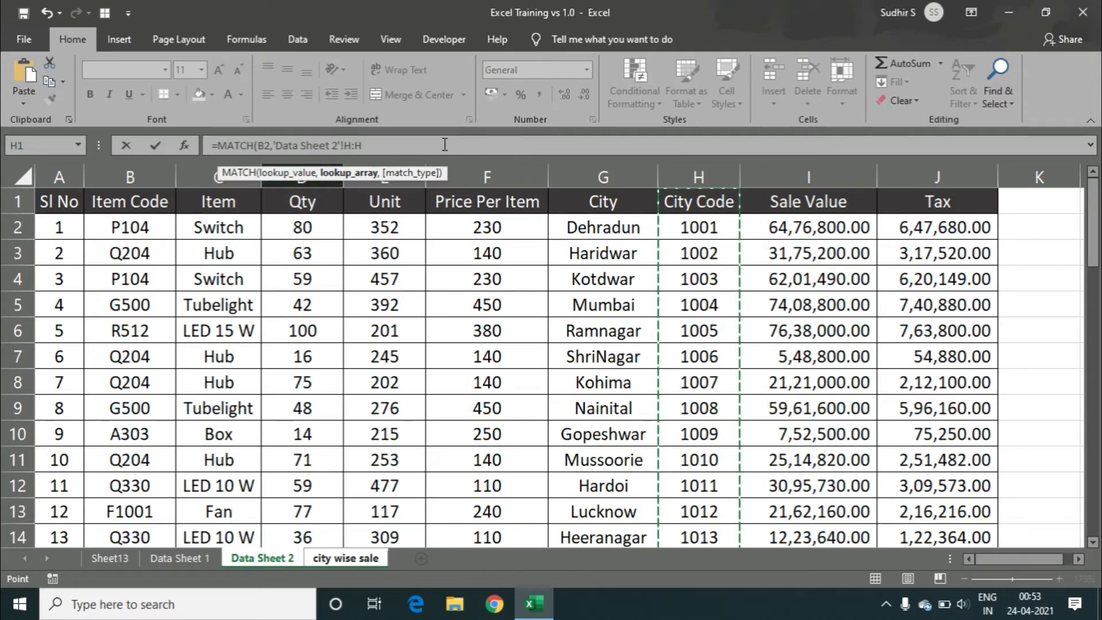
type(",")
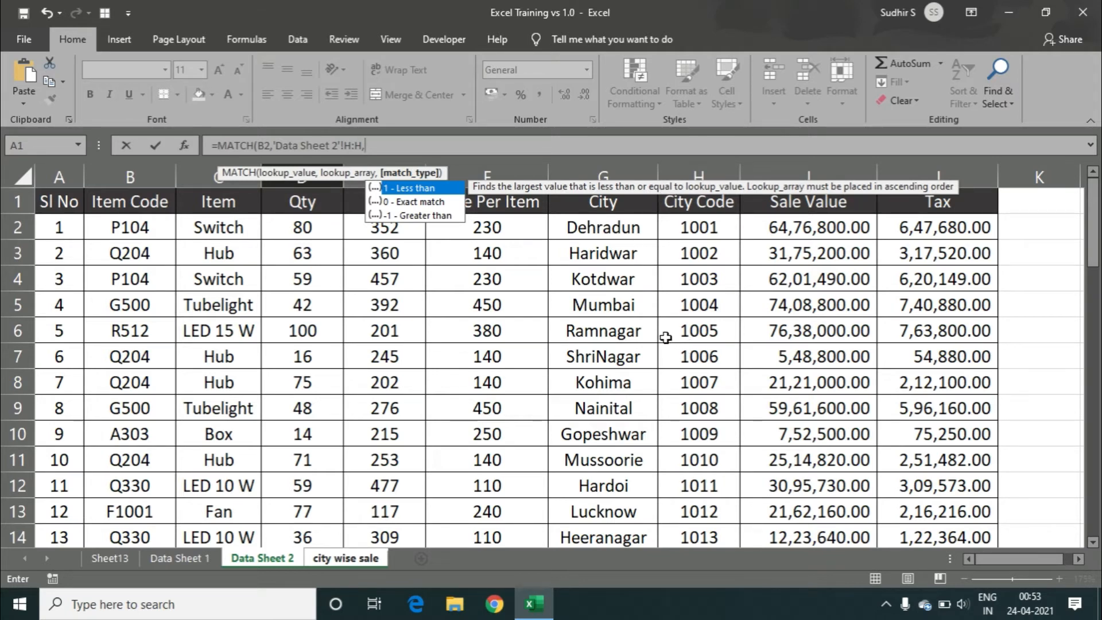
type("0)")
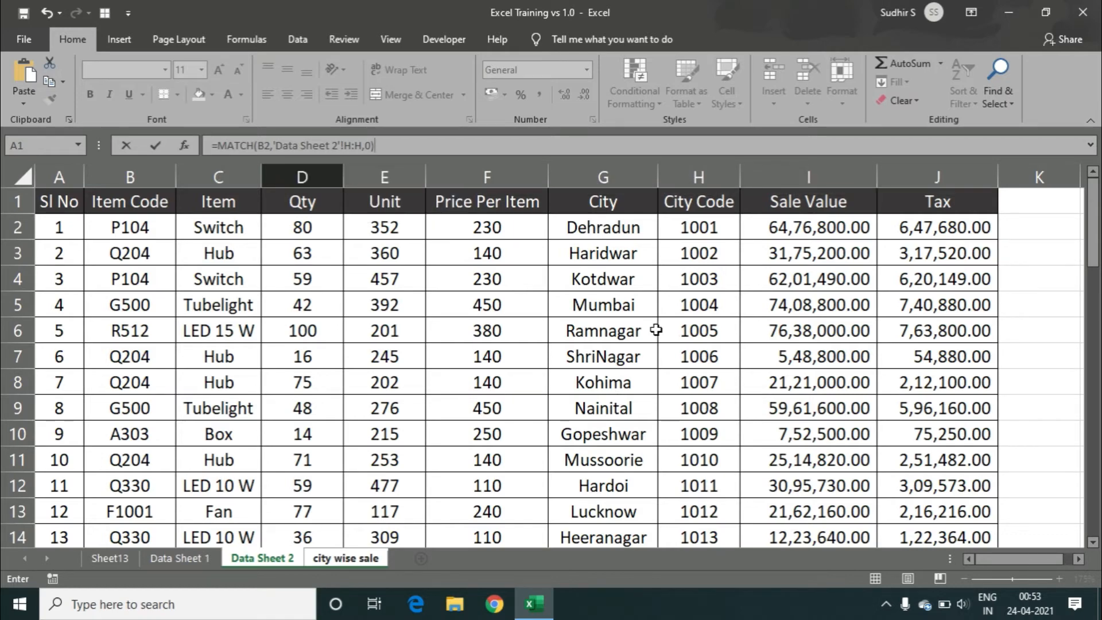
key("Return")
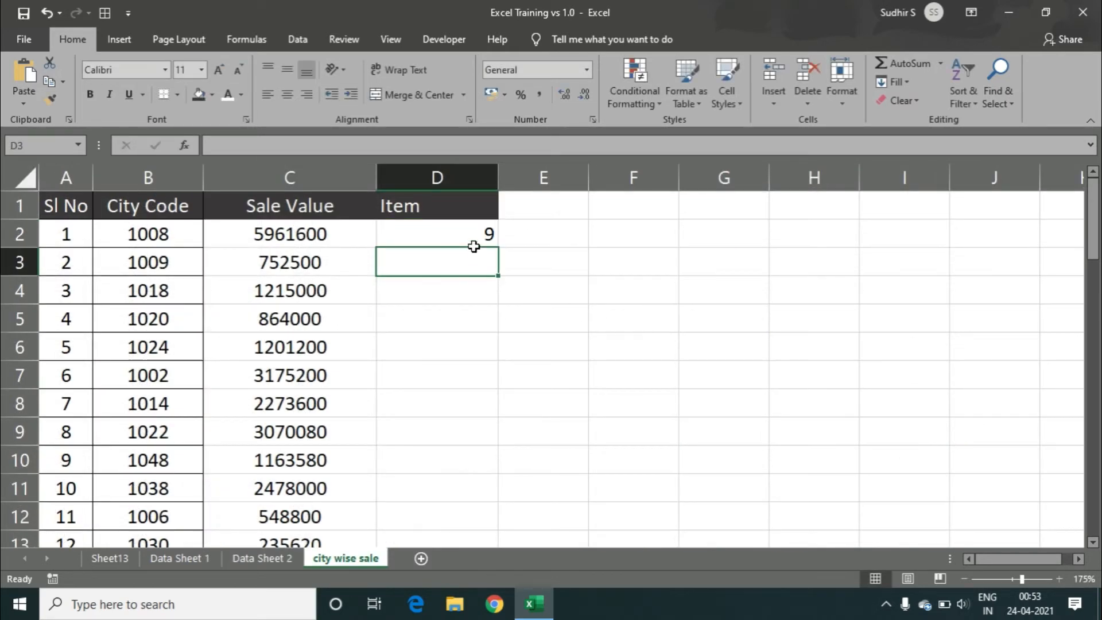
Step: Wrap D2's MATCH formula in INDEX so it returns the matching entry from the Item column C of Data Sheet 2
left_click(469, 226)
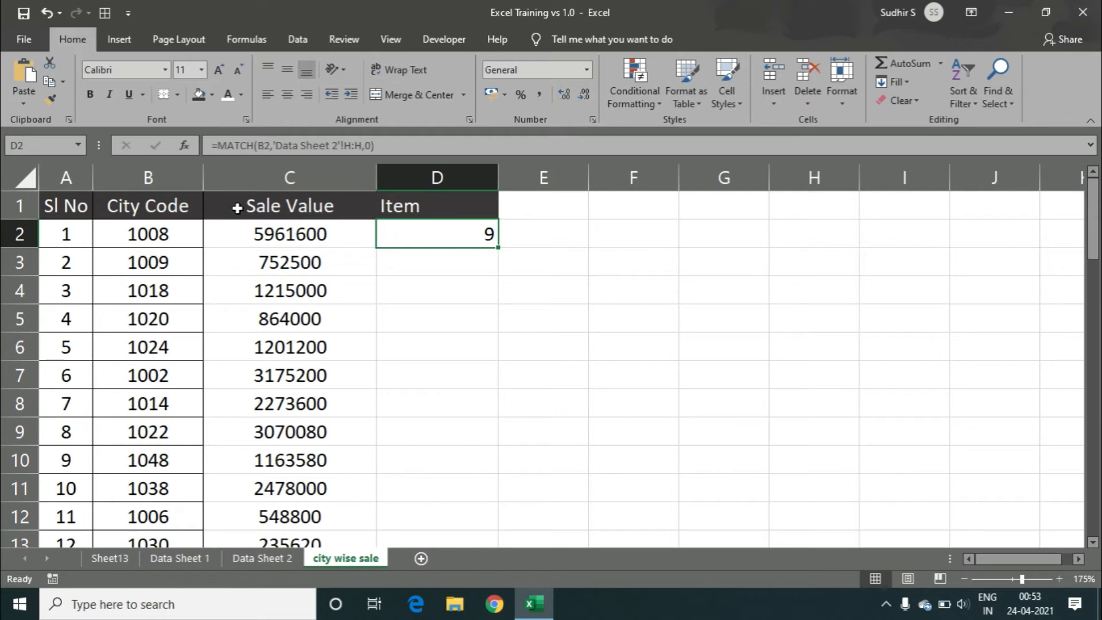
key("F2")
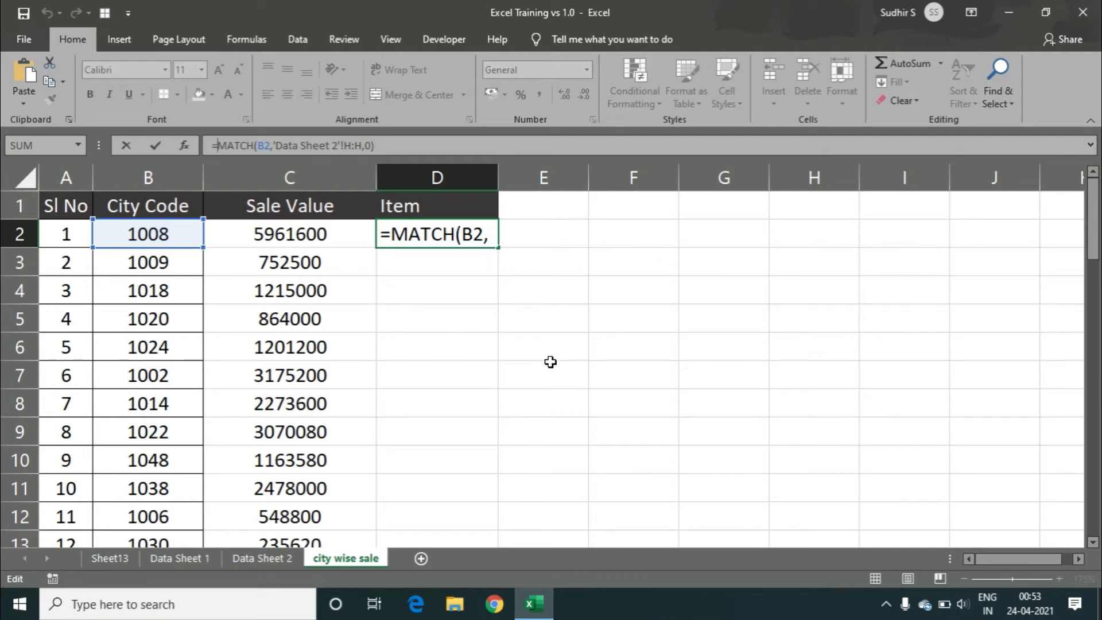
key("Home")
key("Right")
type("ind")
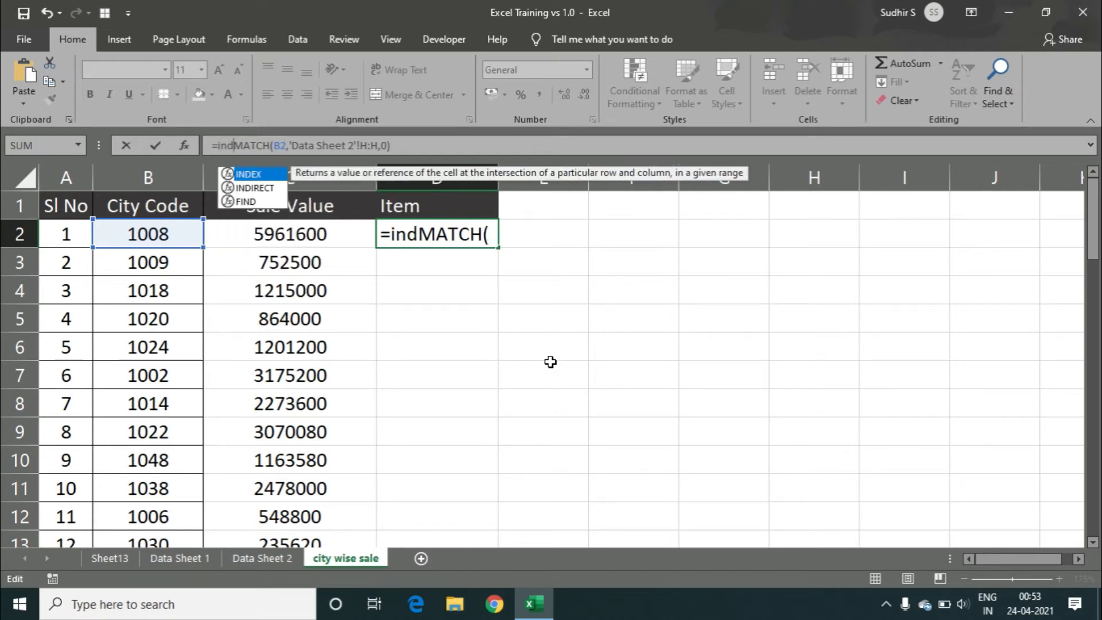
key("Tab")
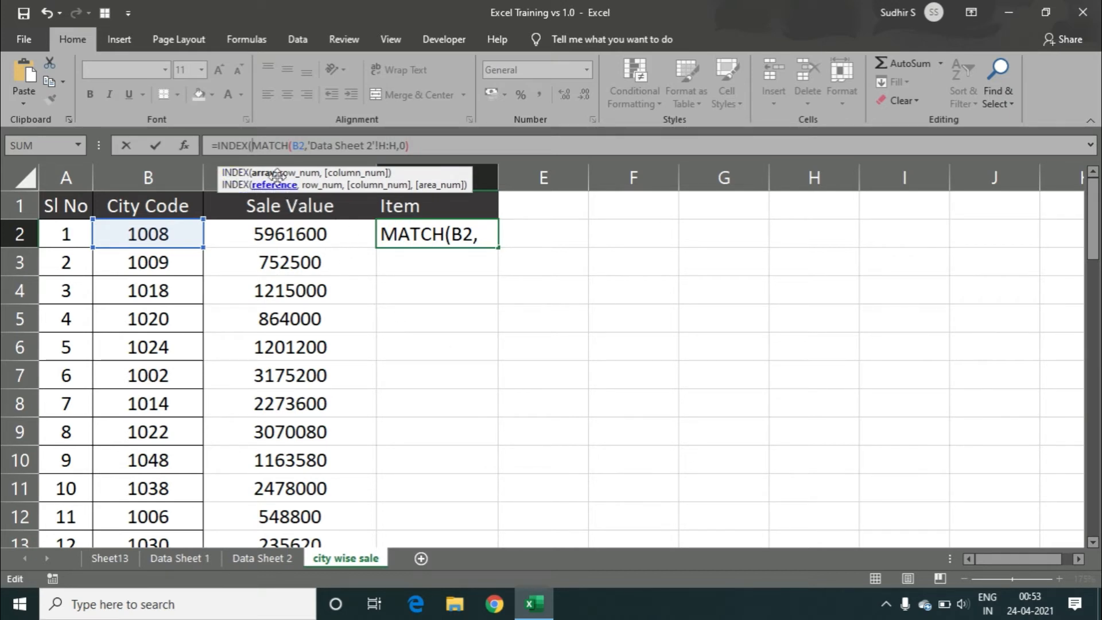
left_click(271, 555)
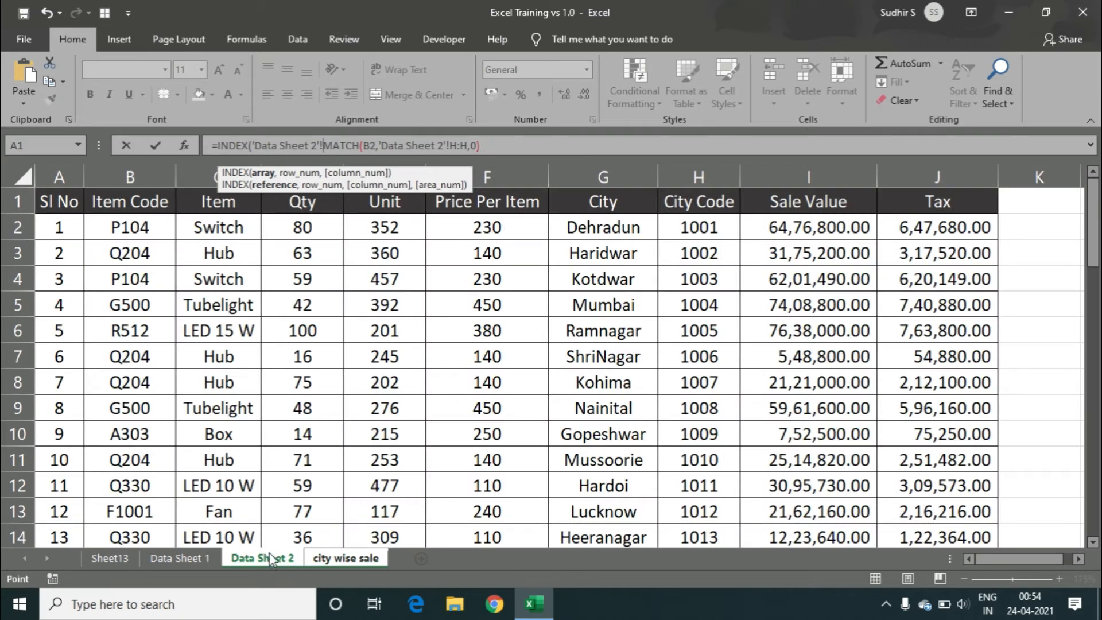
left_click(199, 175)
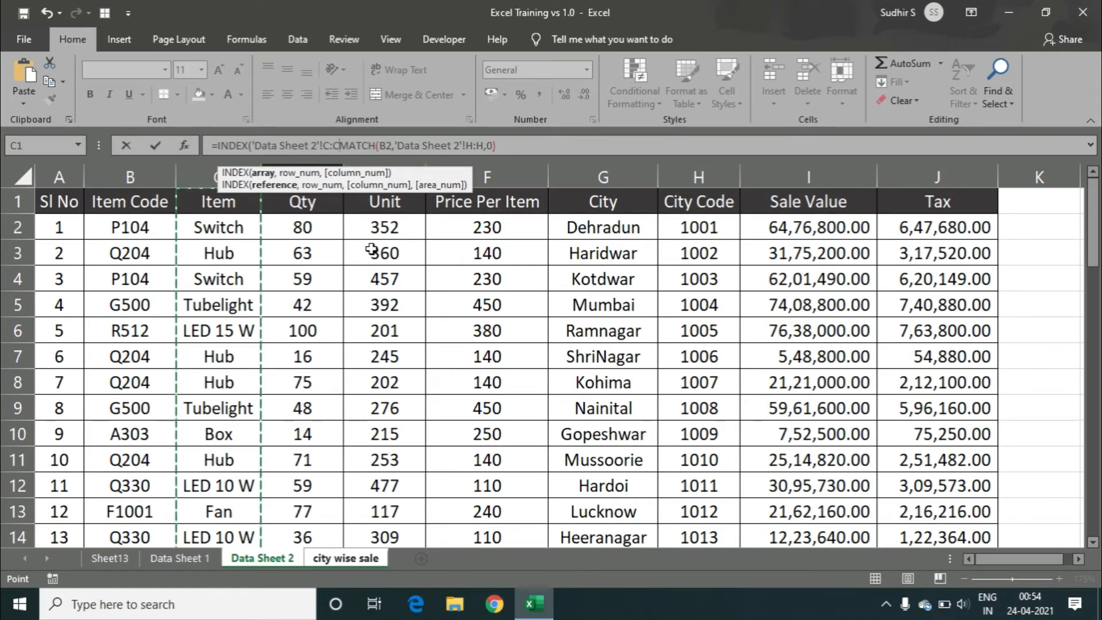
type(",")
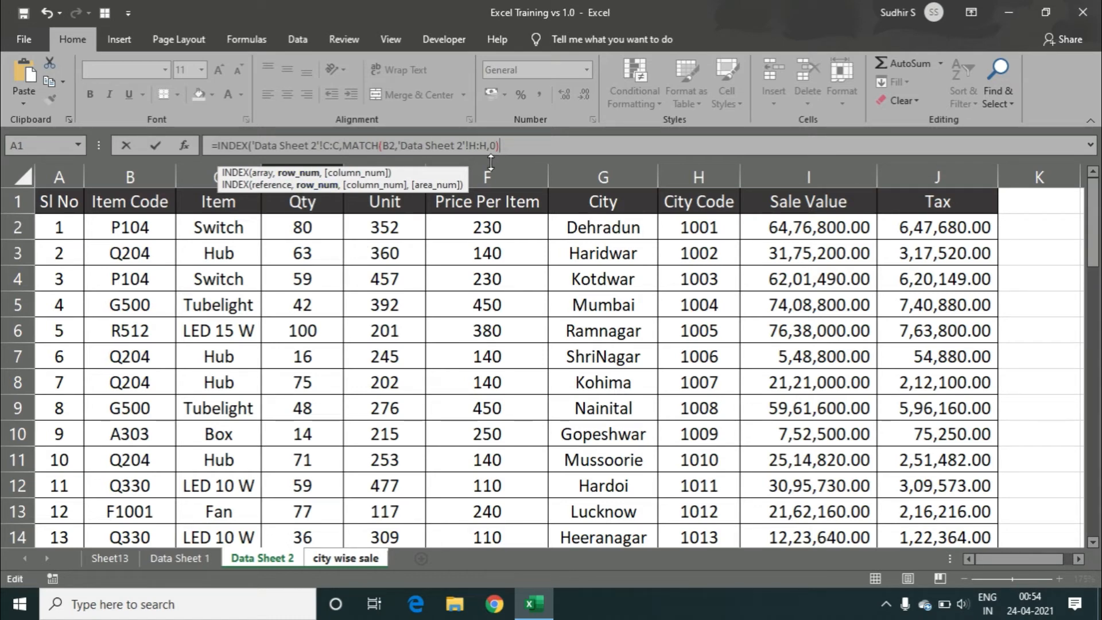
type(")")
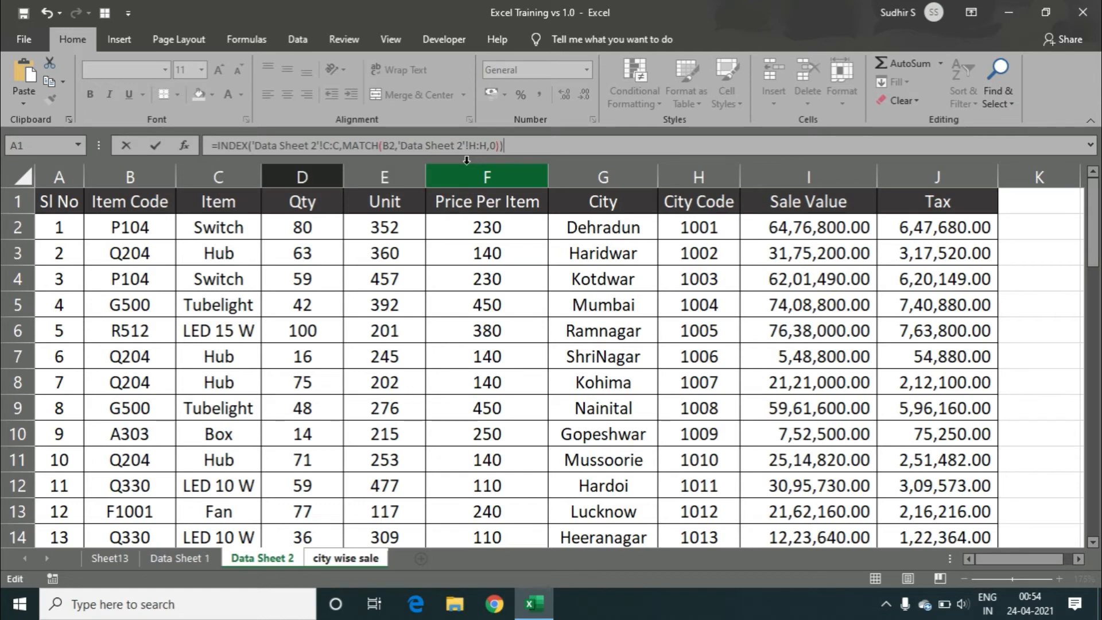
key("Return")
Step: Fill the INDEX and MATCH formula from D2 down the whole Item column
left_click(455, 232)
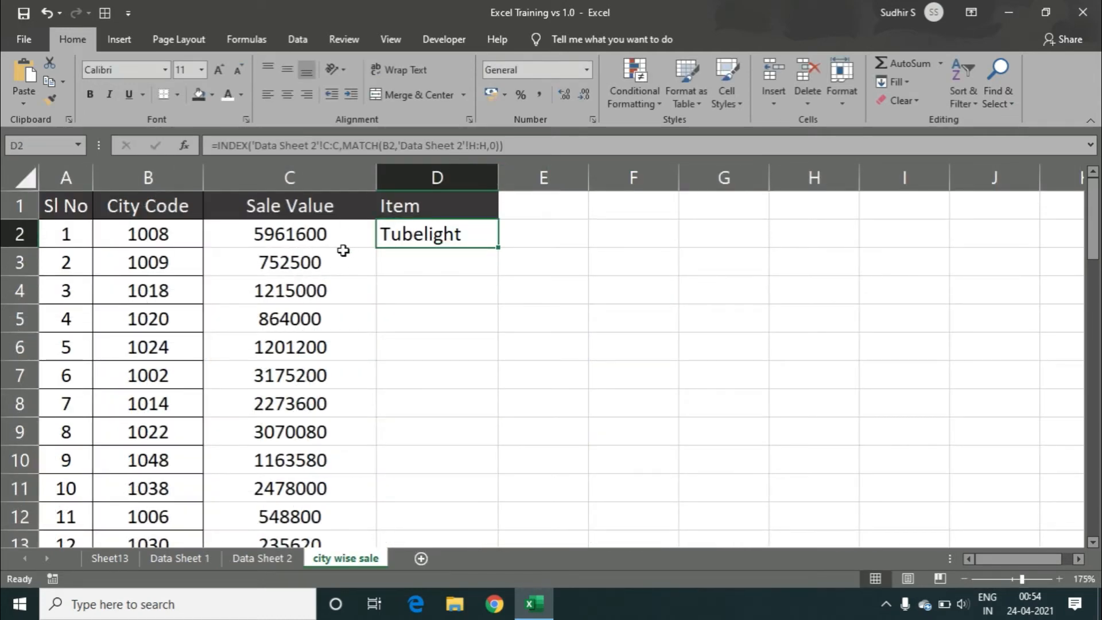
double_click(499, 248)
left_click(437, 266)
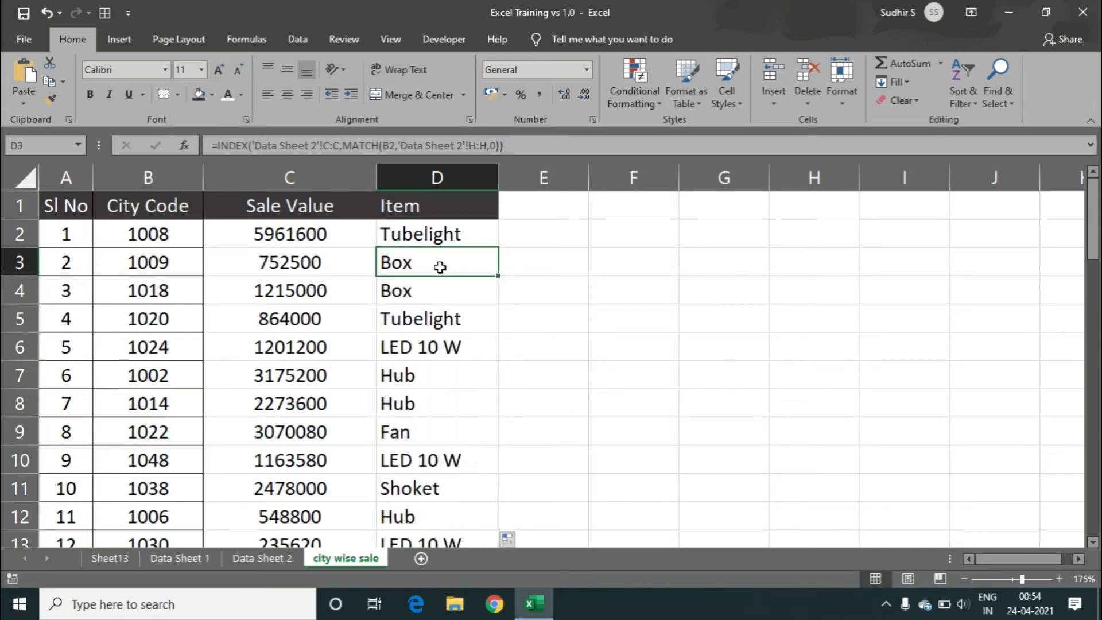
Step: Compare the item of city code 1009 in D3 with the Item entry in that code's row on Data Sheet 2
left_click(273, 287)
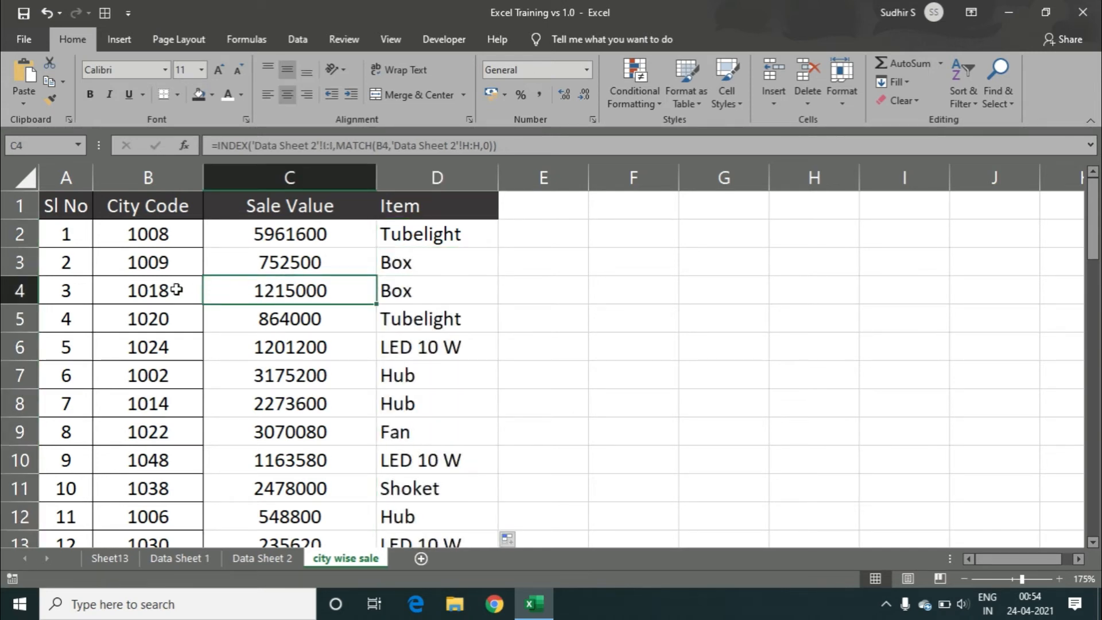
left_click(157, 267)
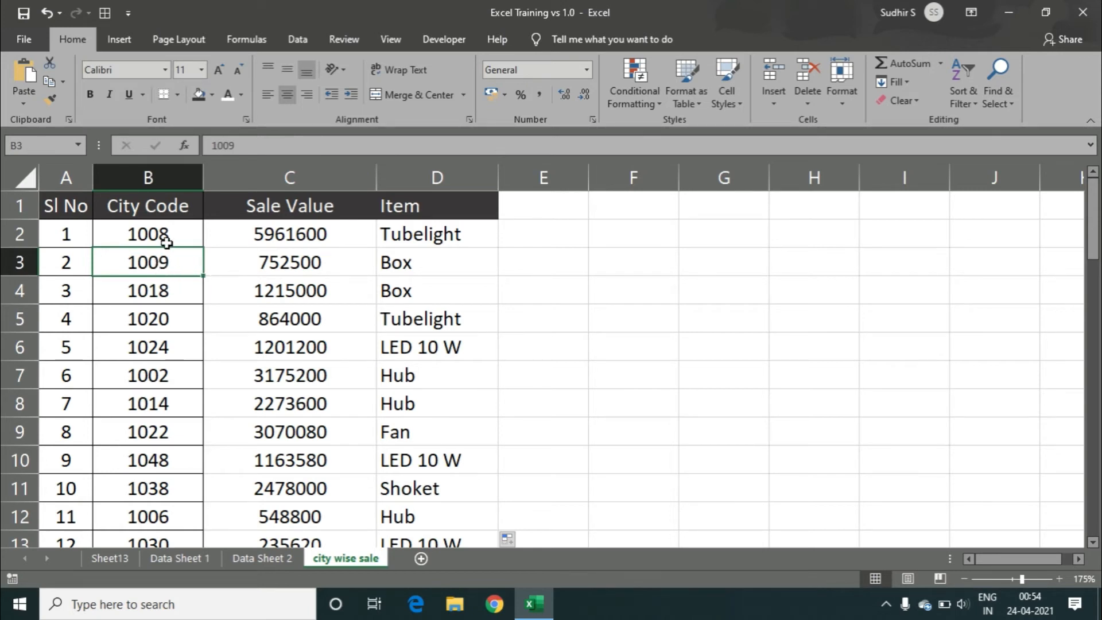
left_click(380, 268)
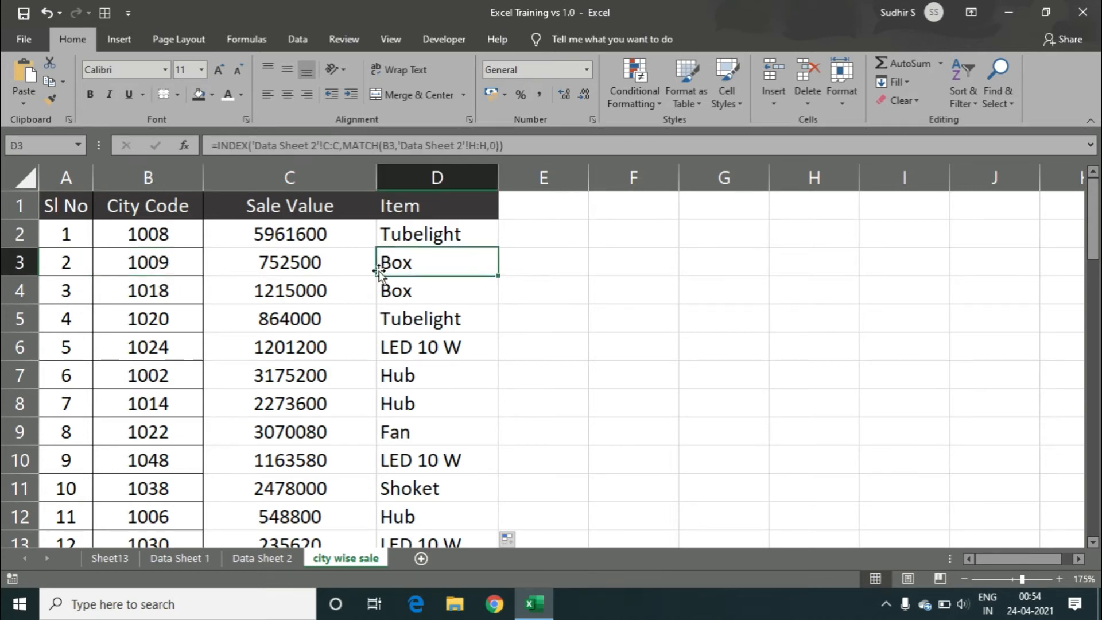
left_click(254, 554)
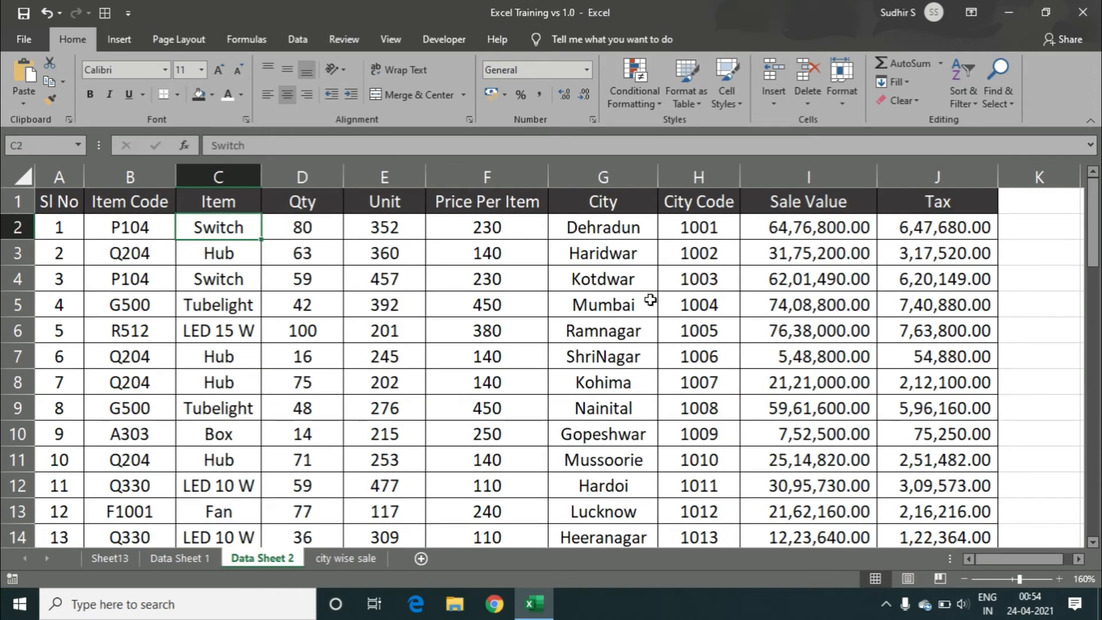
left_click(720, 434)
key("Left")
key("Left")
key("Left")
key("Left")
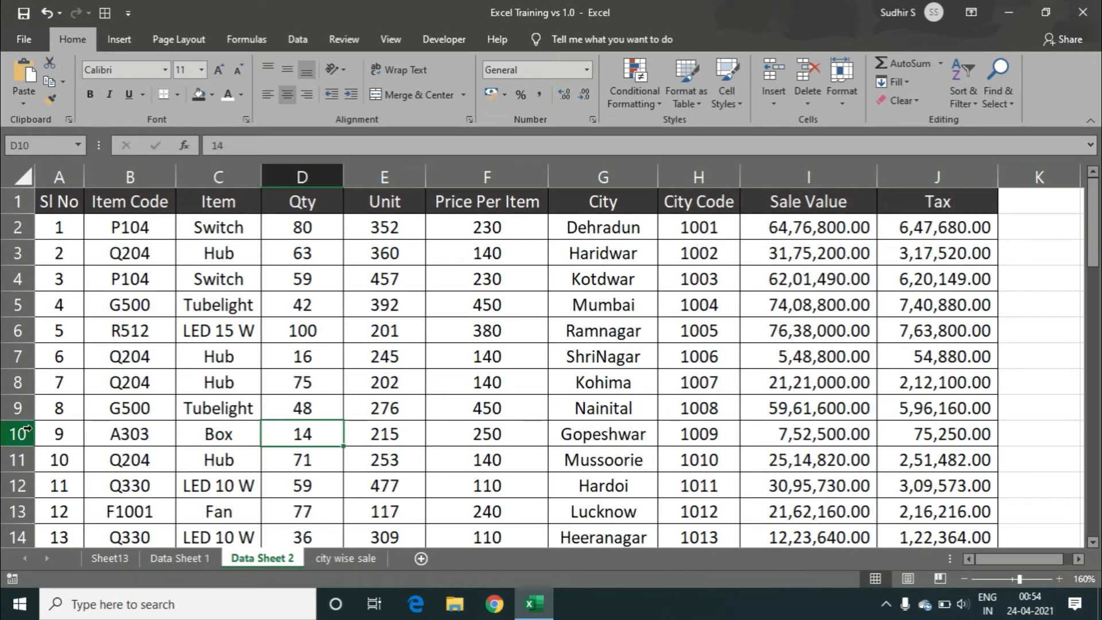
left_click(12, 428)
scroll(420, 494, "down", 1)
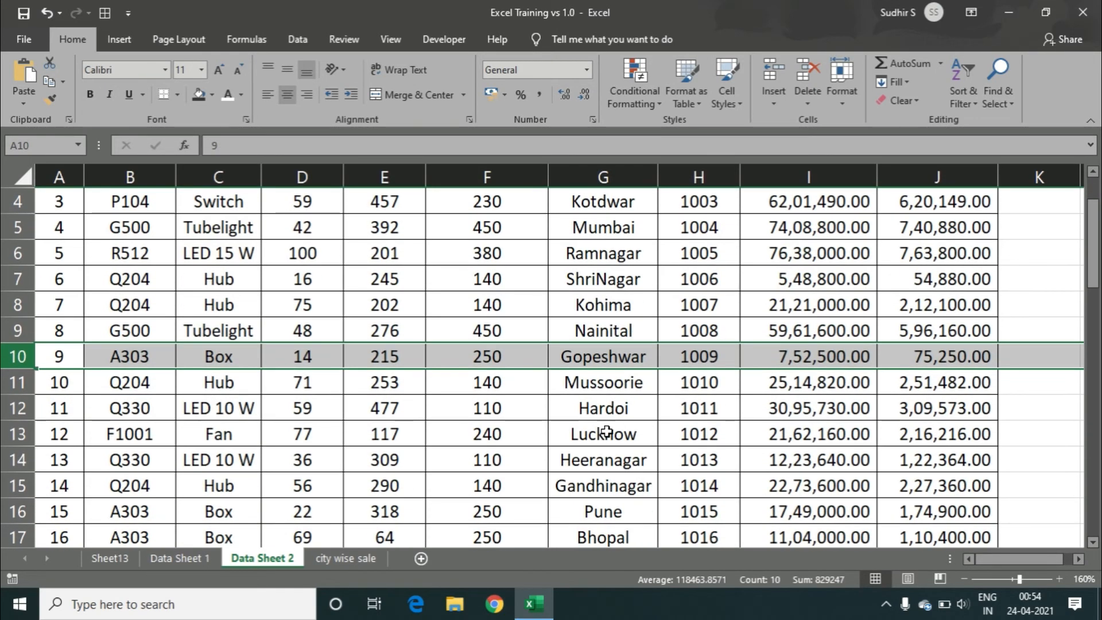
left_click(603, 431)
scroll(599, 455, "down", 4)
Step: Compare the item of city code 1046 in D42 with the Item entry in that code's row on Data Sheet 2
left_click(346, 549)
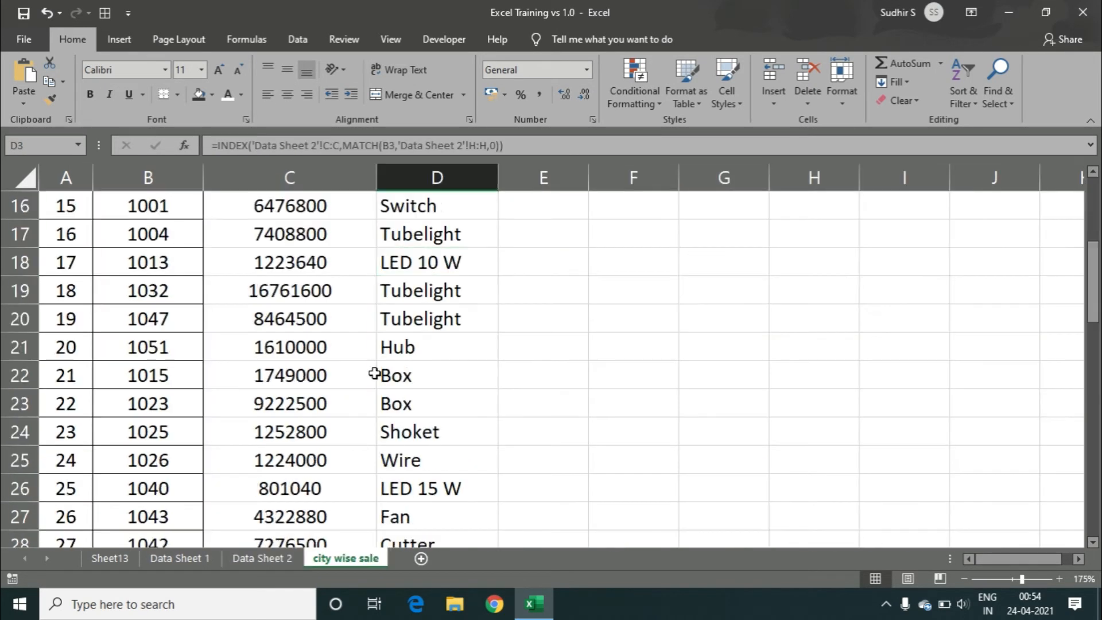
scroll(390, 376, "down", 6)
left_click(172, 438)
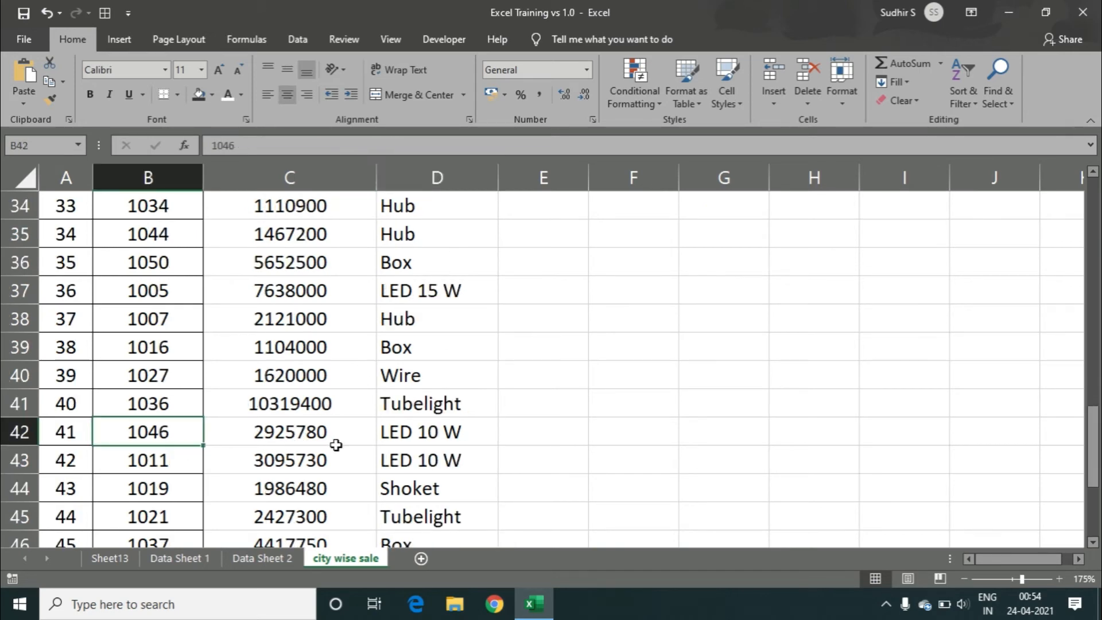
left_click(464, 442)
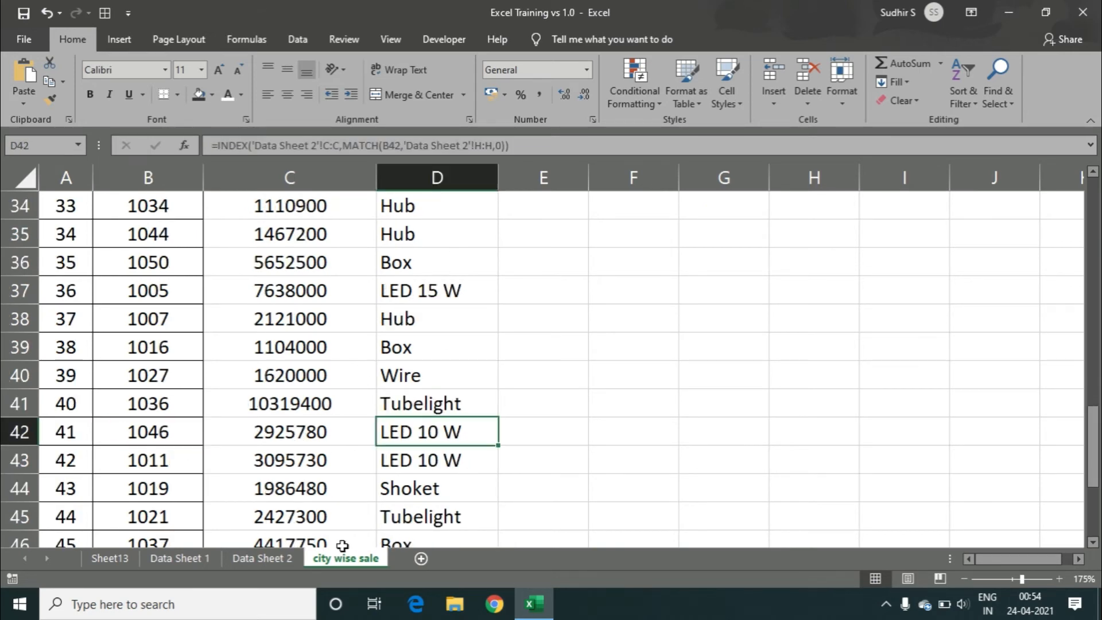
left_click(261, 559)
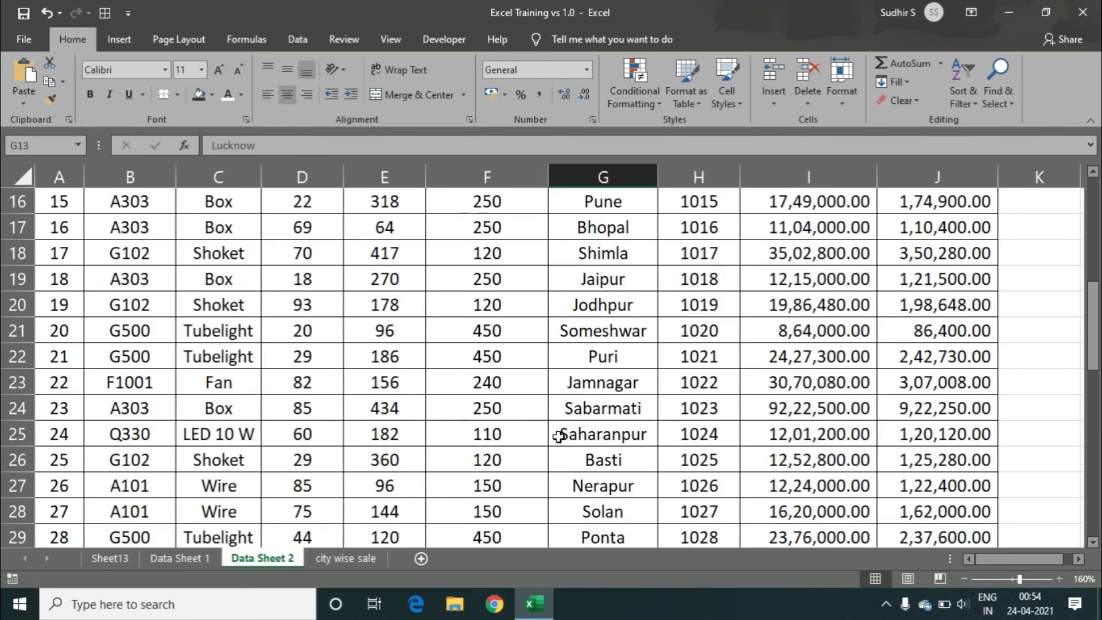
scroll(561, 435, "down", 9)
scroll(631, 444, "up", 1)
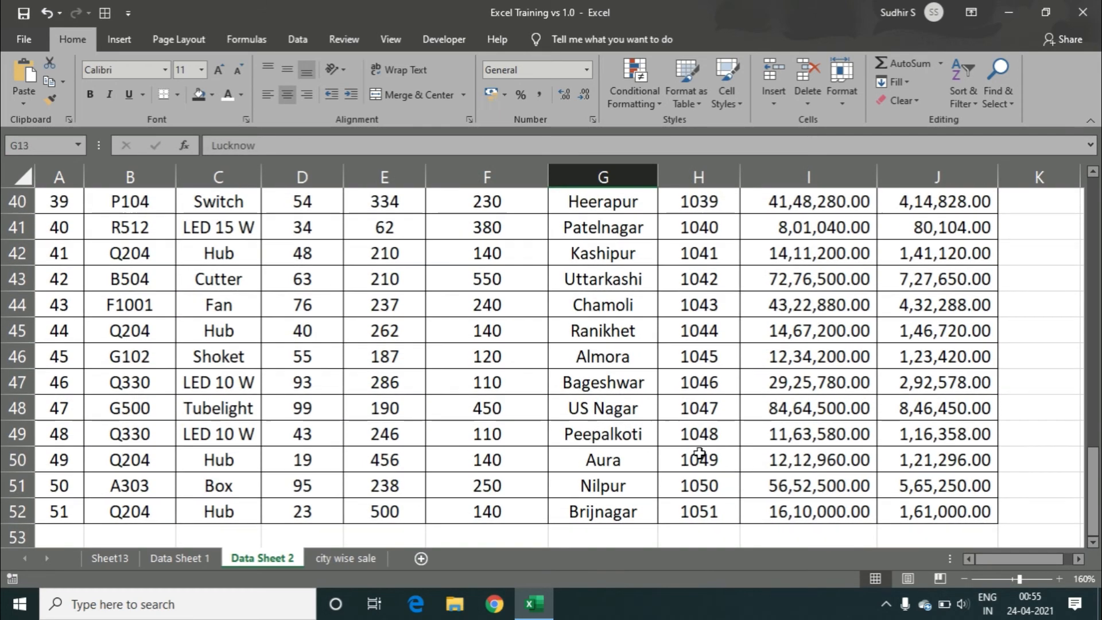
left_click(695, 389)
key("Left")
key("shift+space")
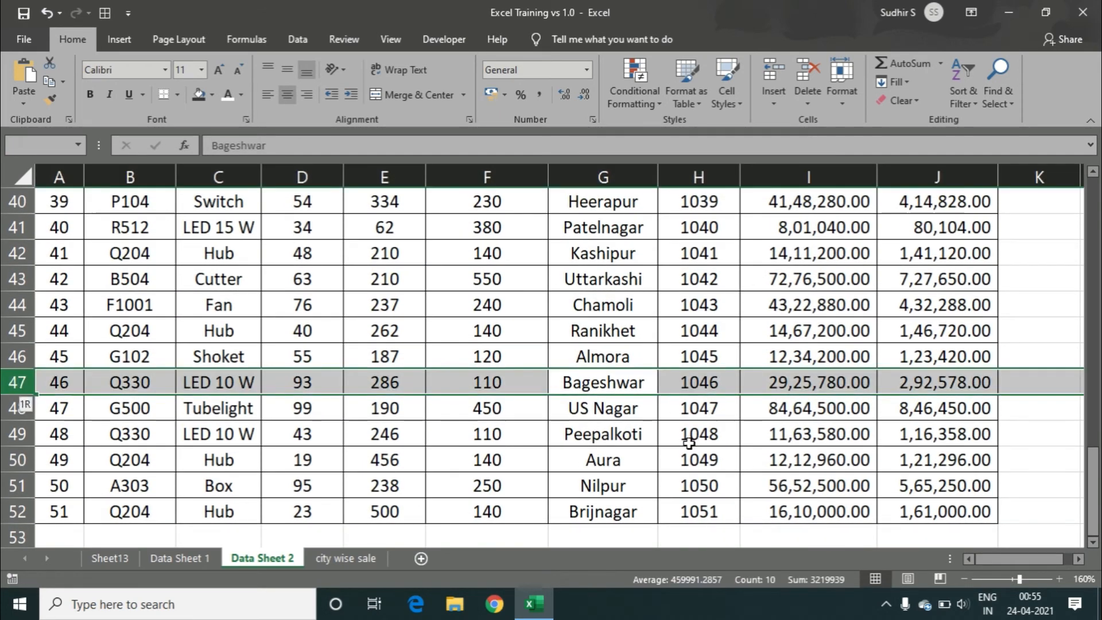
left_click(669, 383)
left_click(358, 558)
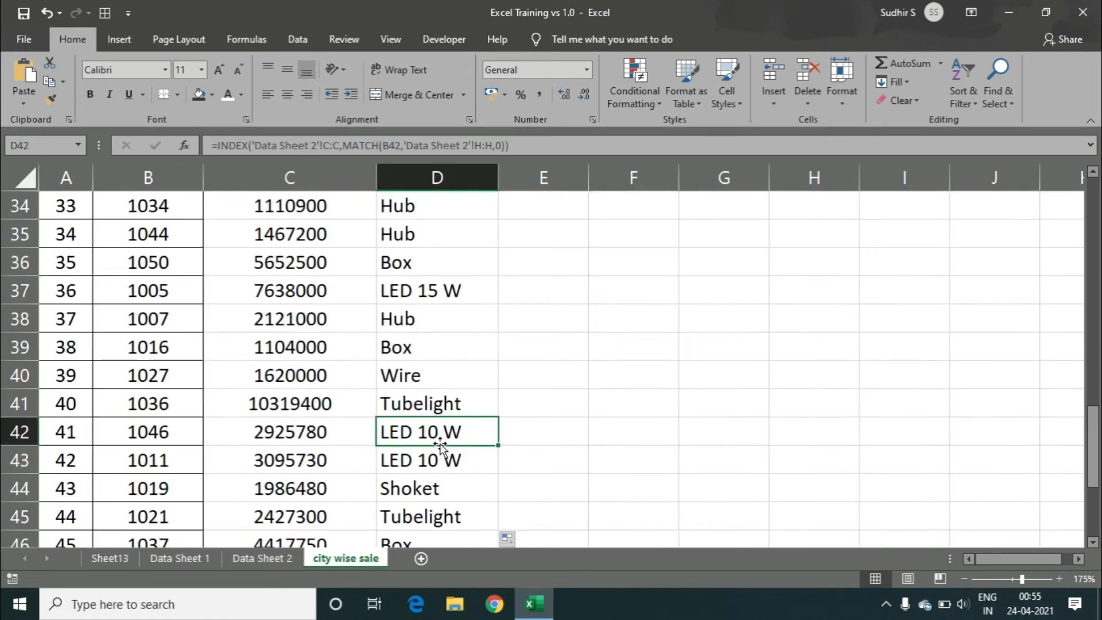
scroll(423, 418, "up", 11)
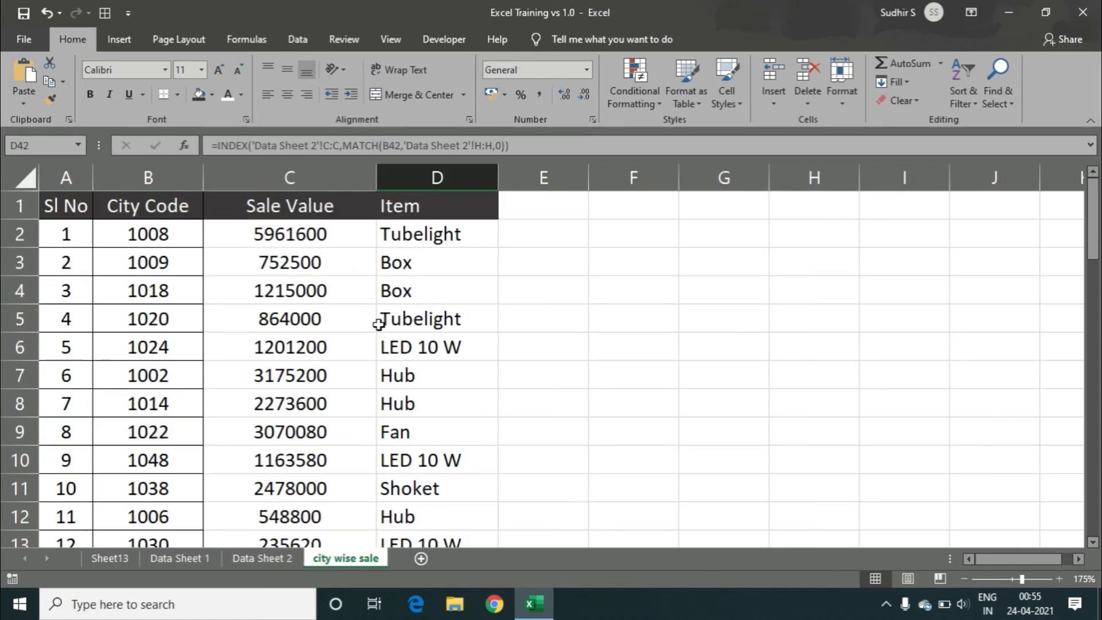
left_click(308, 238)
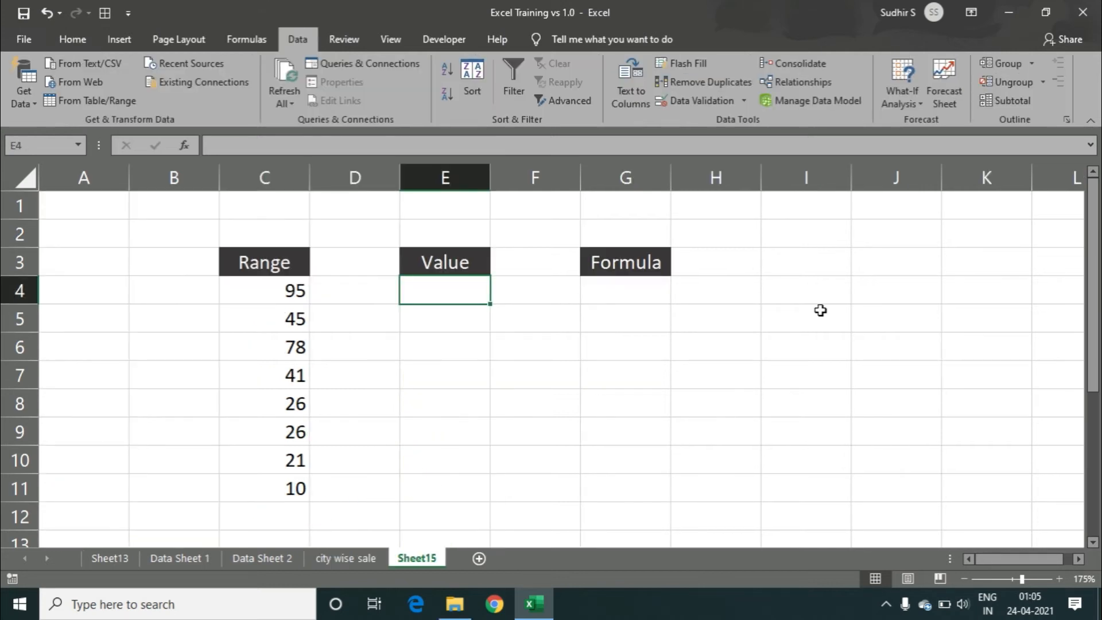
key("Down")
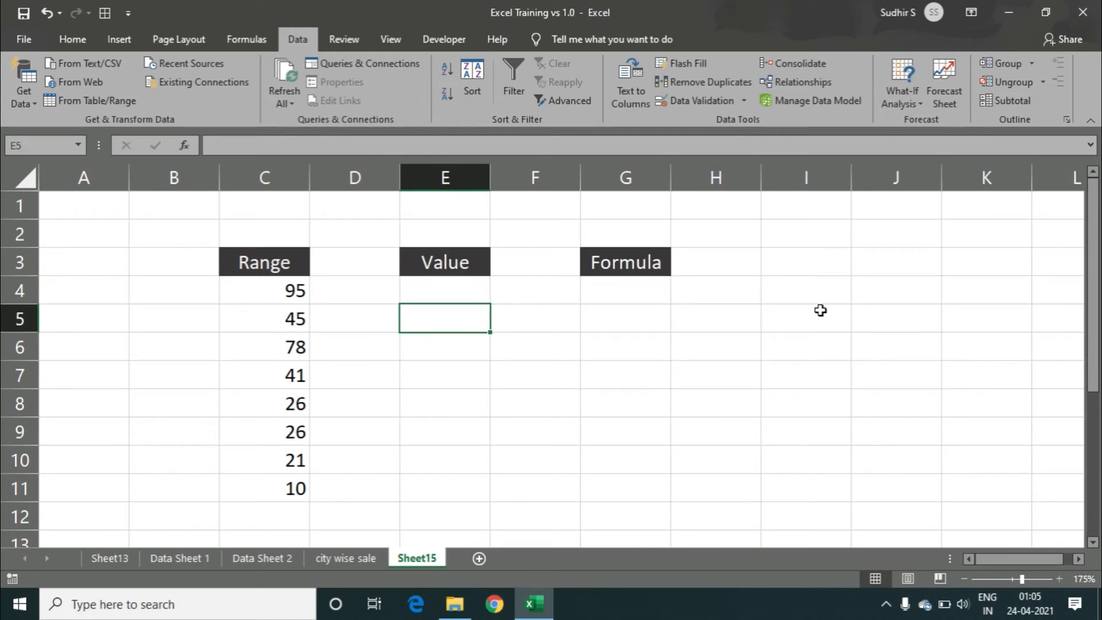
Step: Examine the layout of the Range, Value and Formula columns on Sheet15
left_click(451, 288)
key("Left")
key("Left")
key("Down")
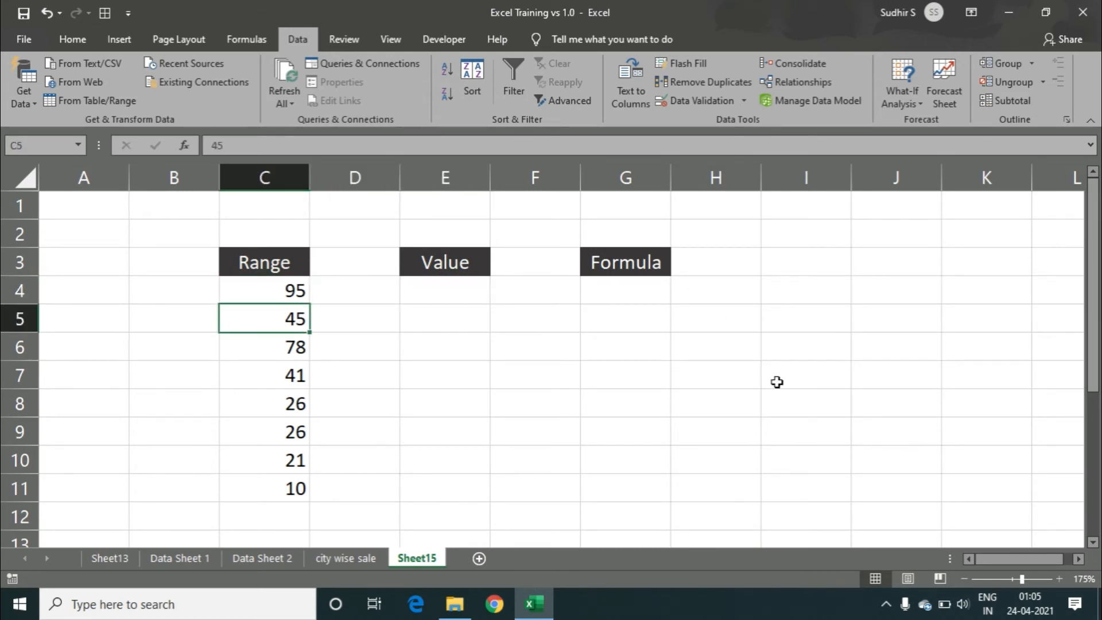
key("Down")
key("Right")
key("Down")
key("Up")
key("Up")
key("Right")
key("Up")
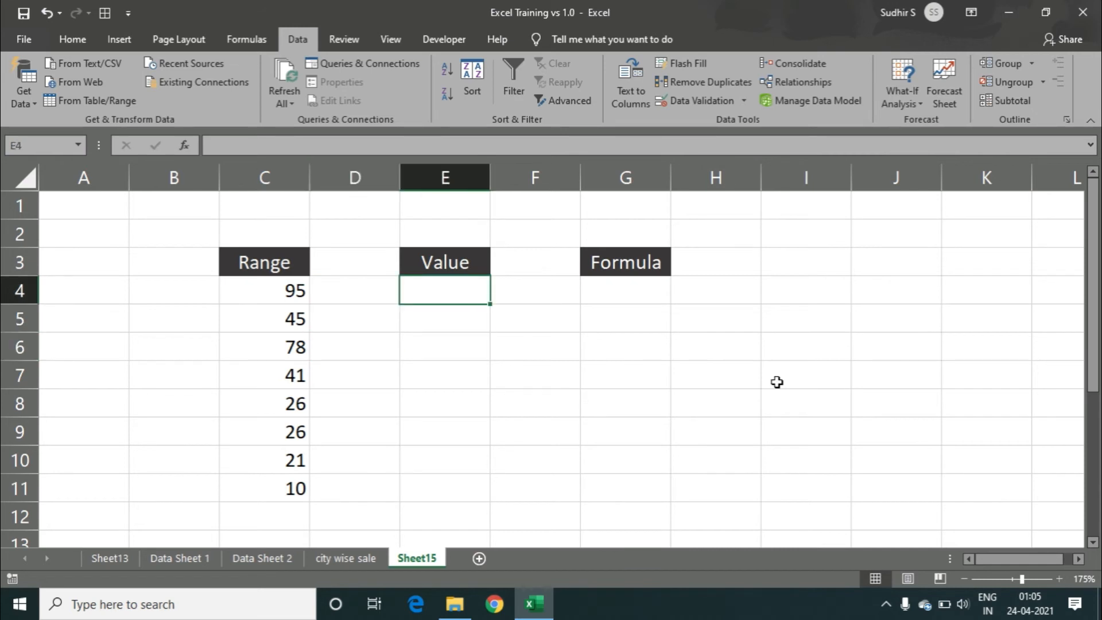
key("Down")
key("Right")
key("Right")
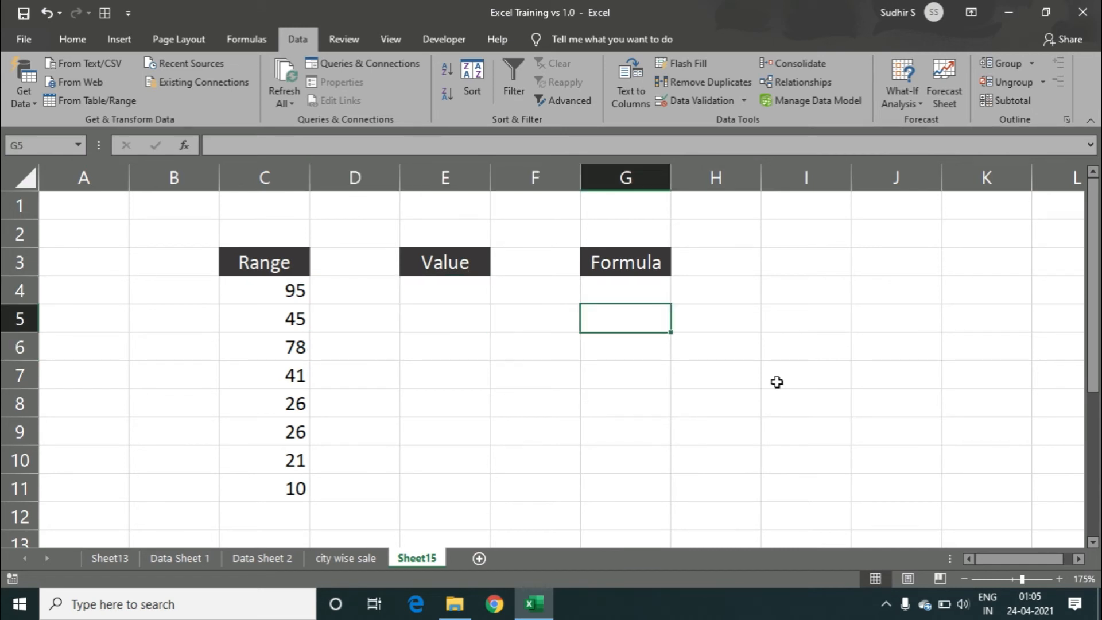
key("Left")
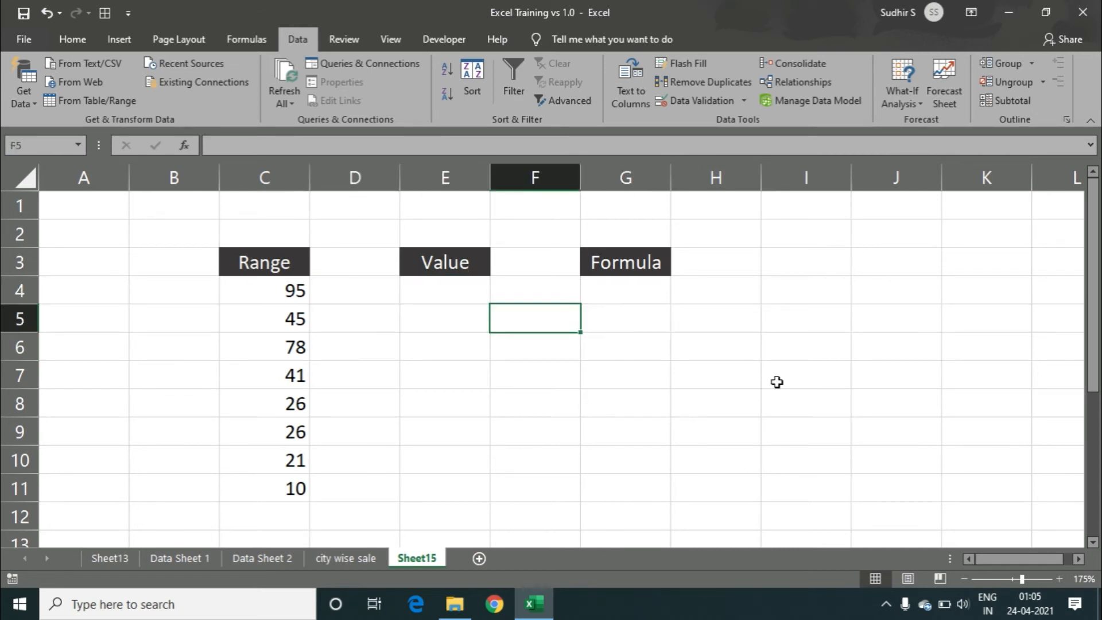
key("Left")
key("Up")
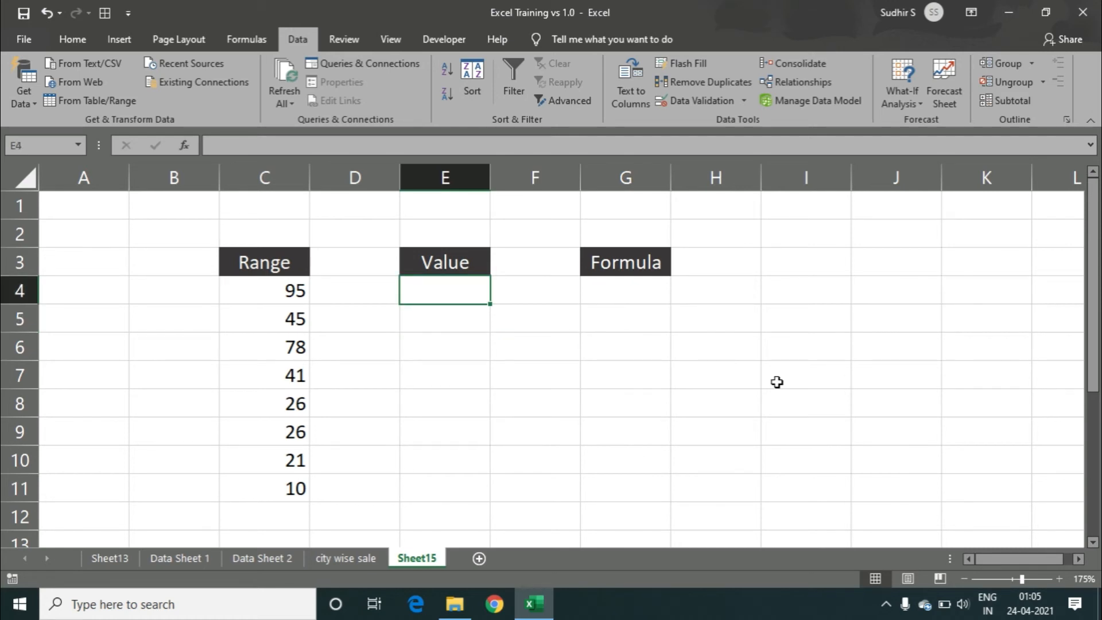
Step: Enter 33 as the lookup value in E5 of the Value column
key("Down")
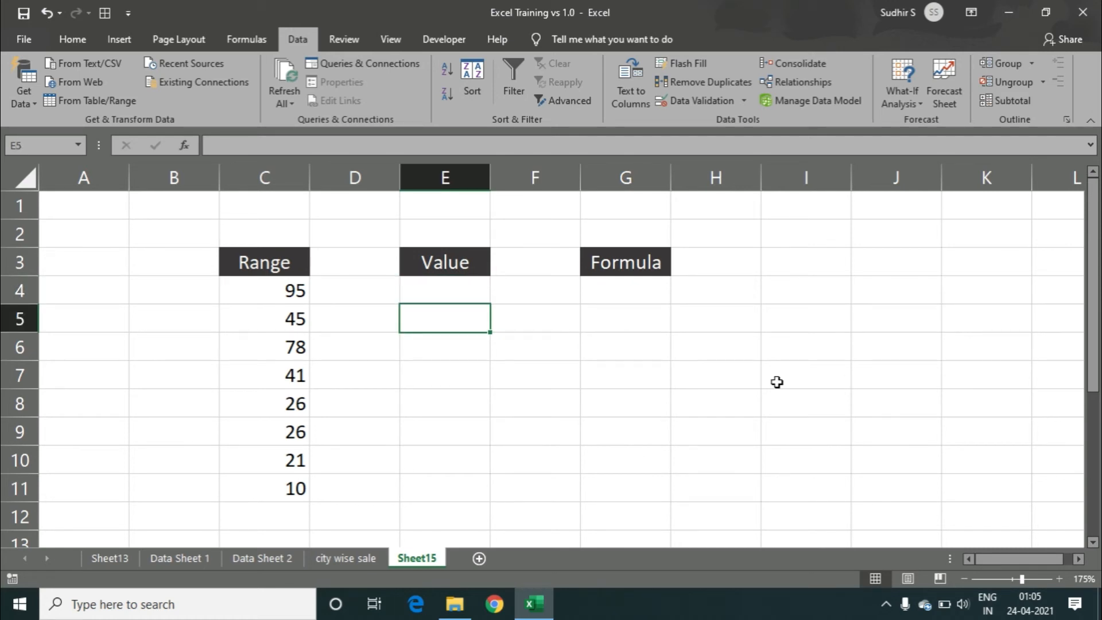
type("33")
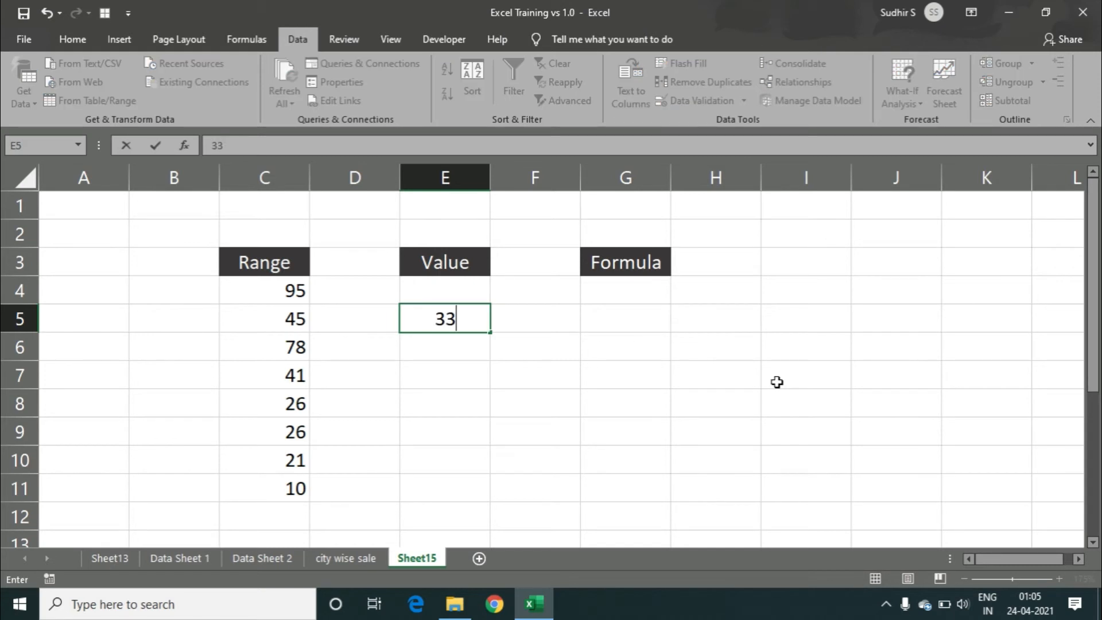
key("Right")
Step: Enter a MATCH formula in G5 that looks up E5 in C4:C11 with match type 1 (Less than)
key("Right")
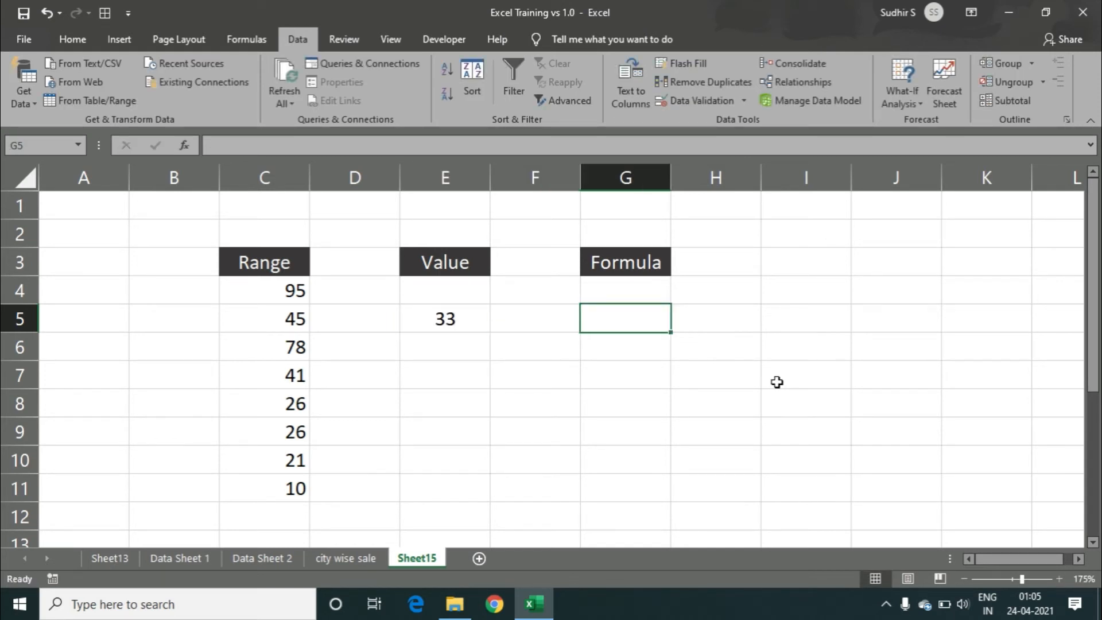
type("=mat")
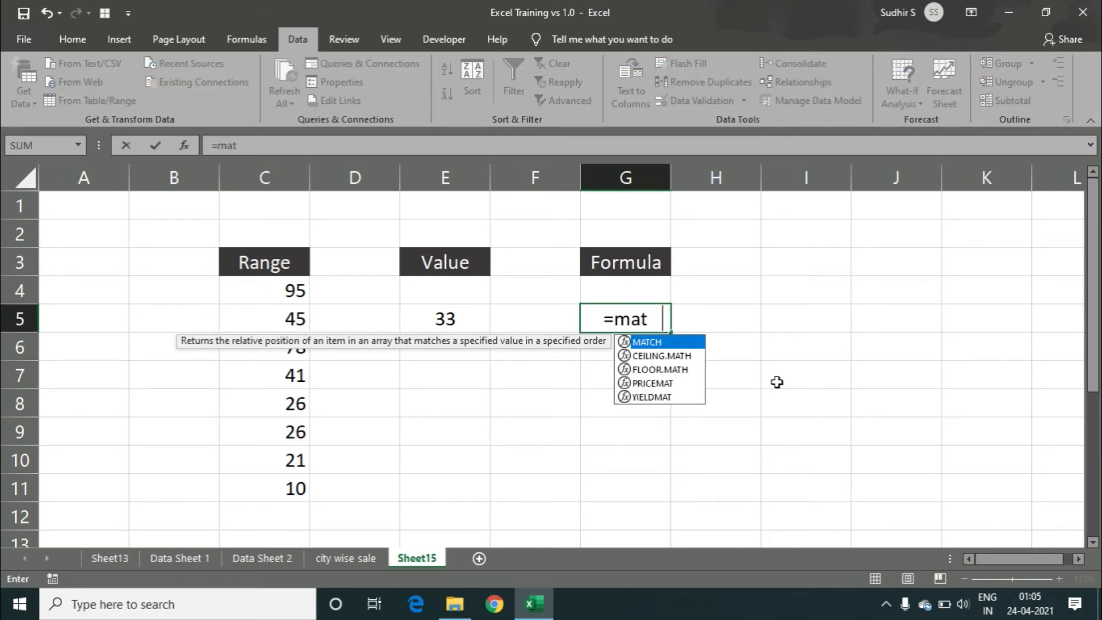
key("Tab")
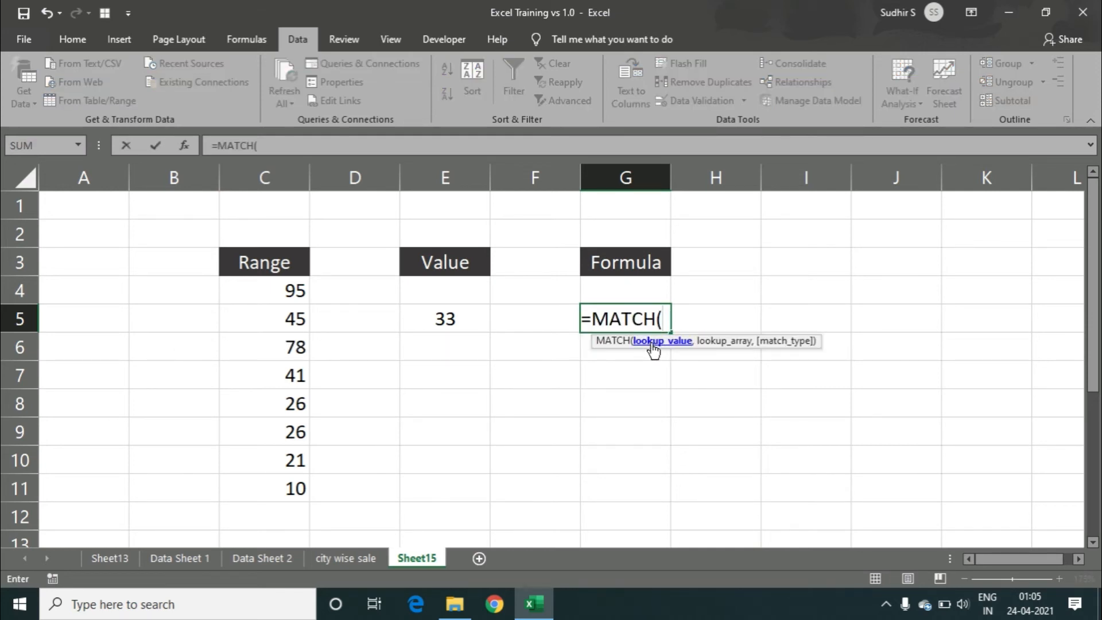
left_click(449, 316)
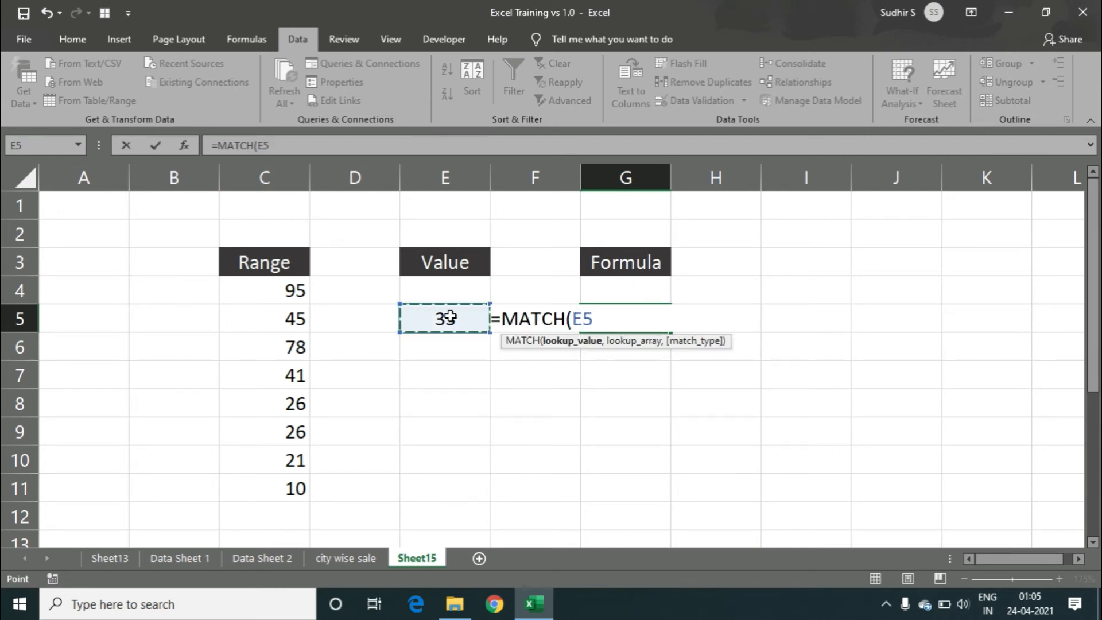
type(",")
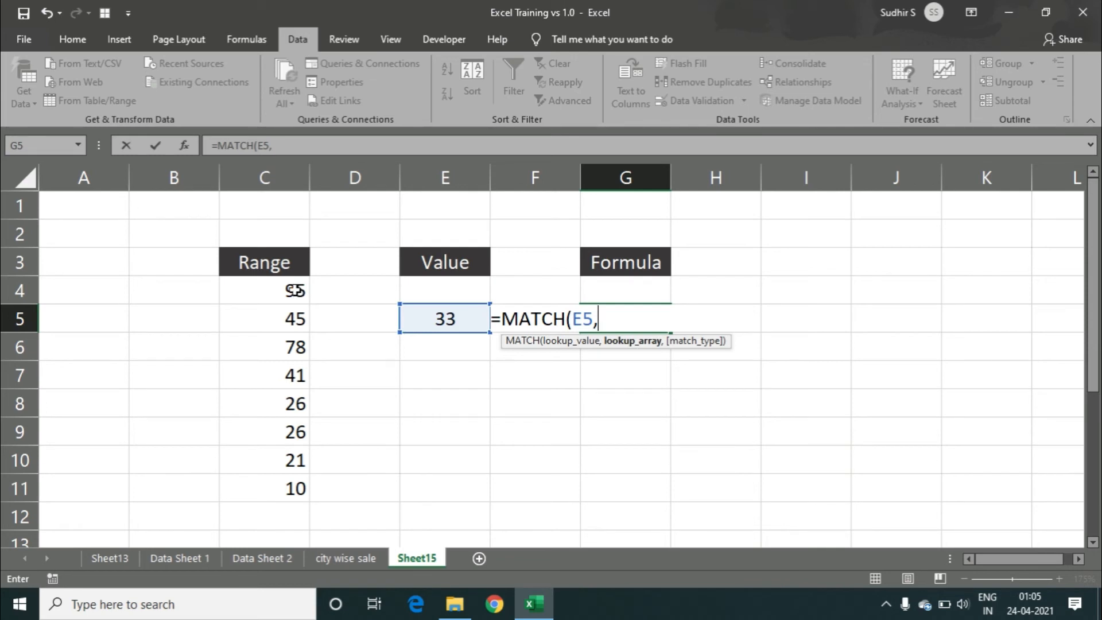
left_click_drag(286, 285, 288, 486)
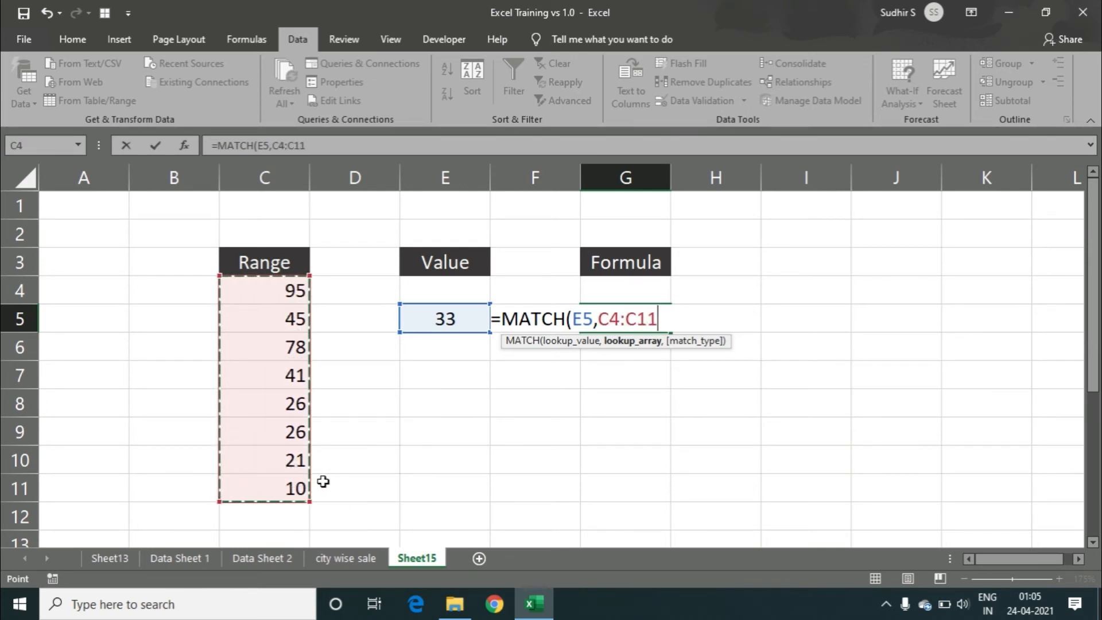
type(",")
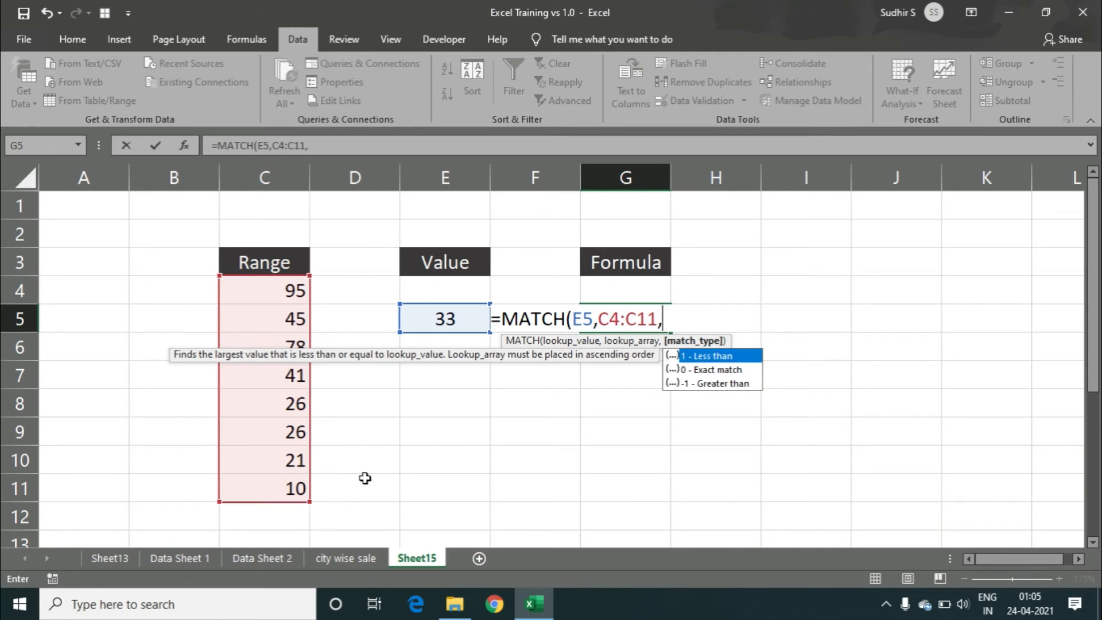
left_click(339, 141)
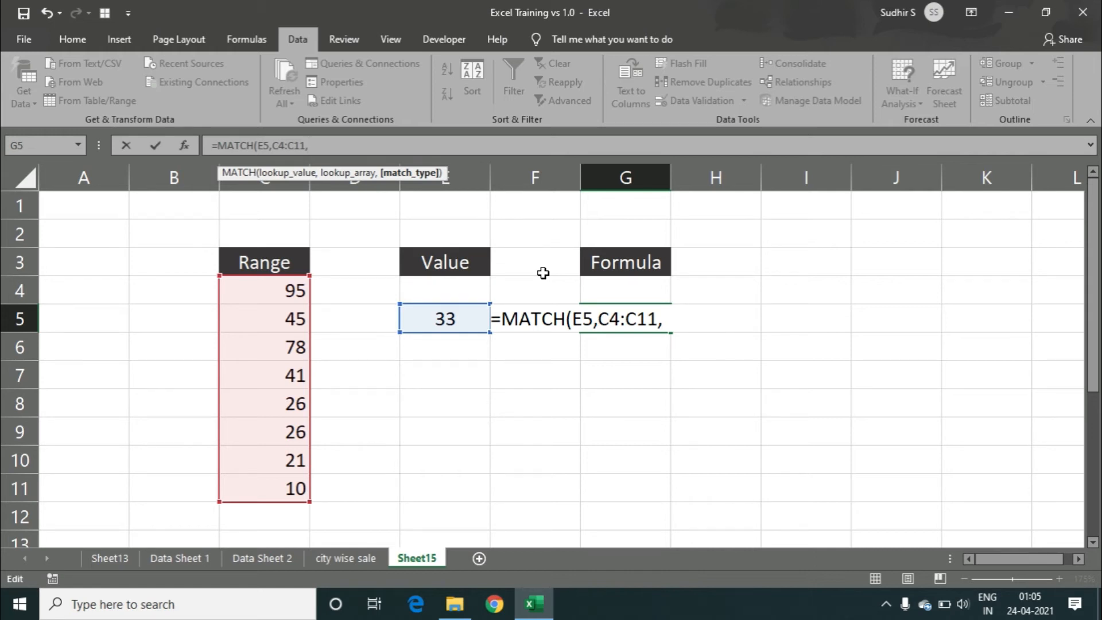
type("1")
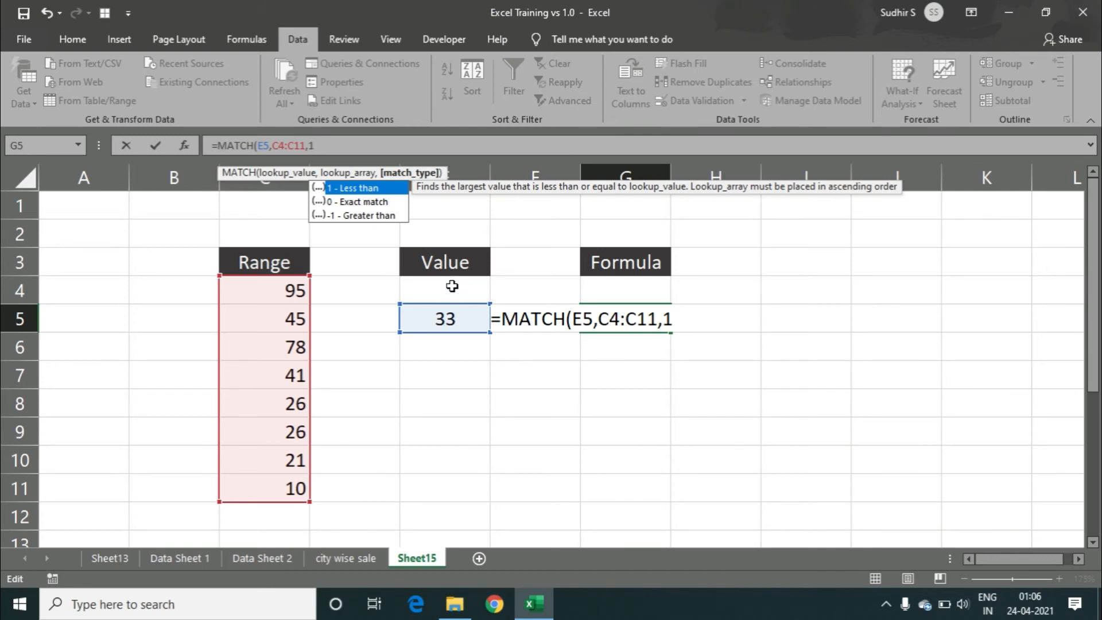
type(")")
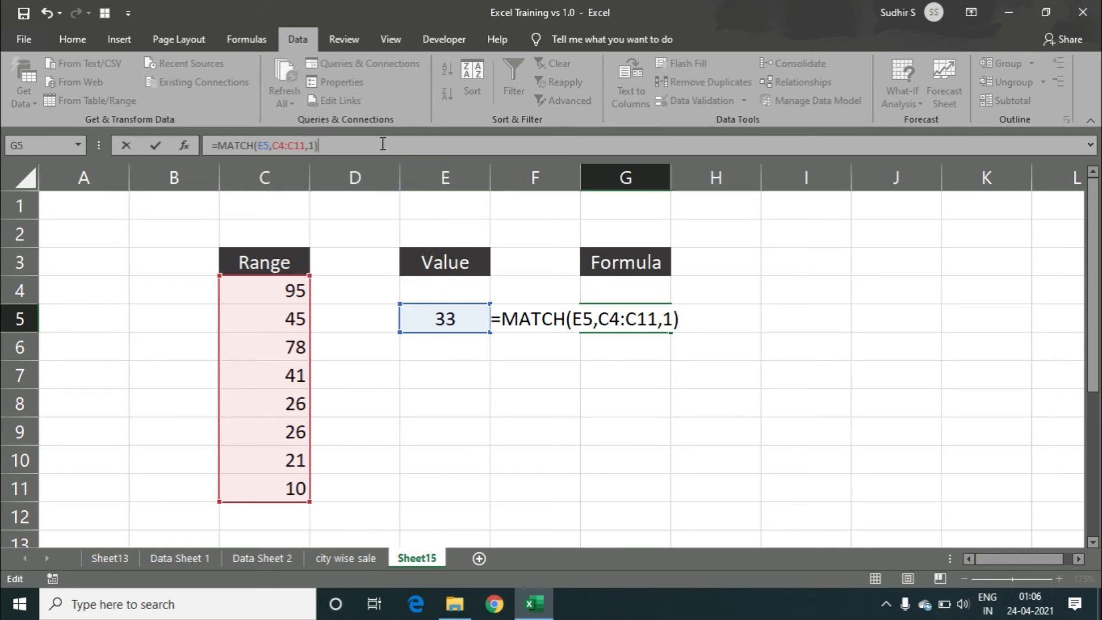
key("Return")
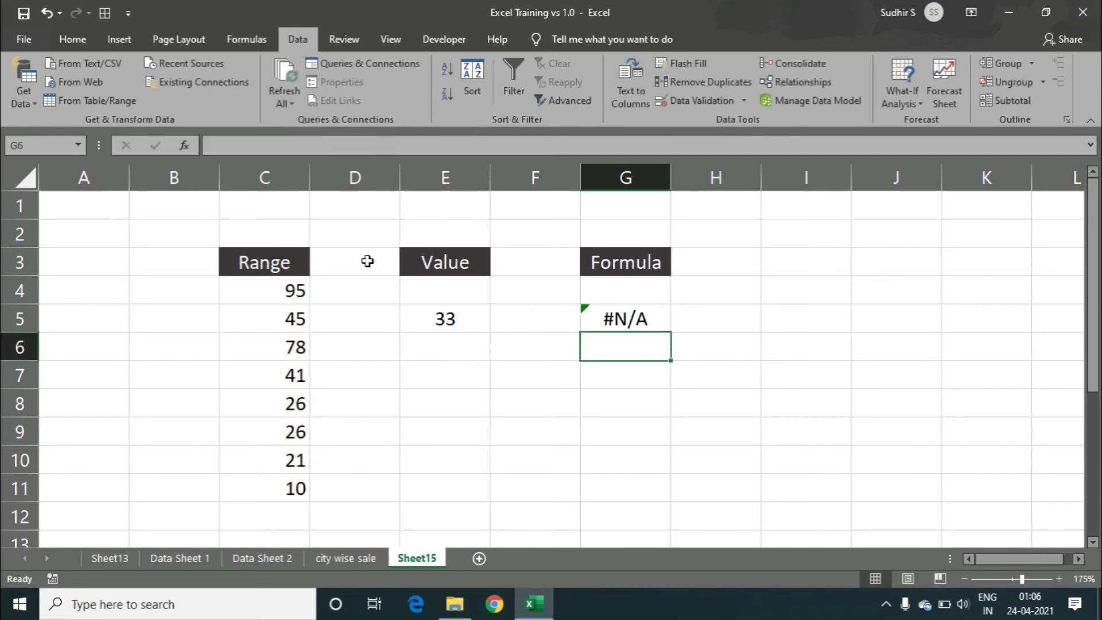
Step: Sort the Range values in C4:C11 in ascending order
left_click(359, 320)
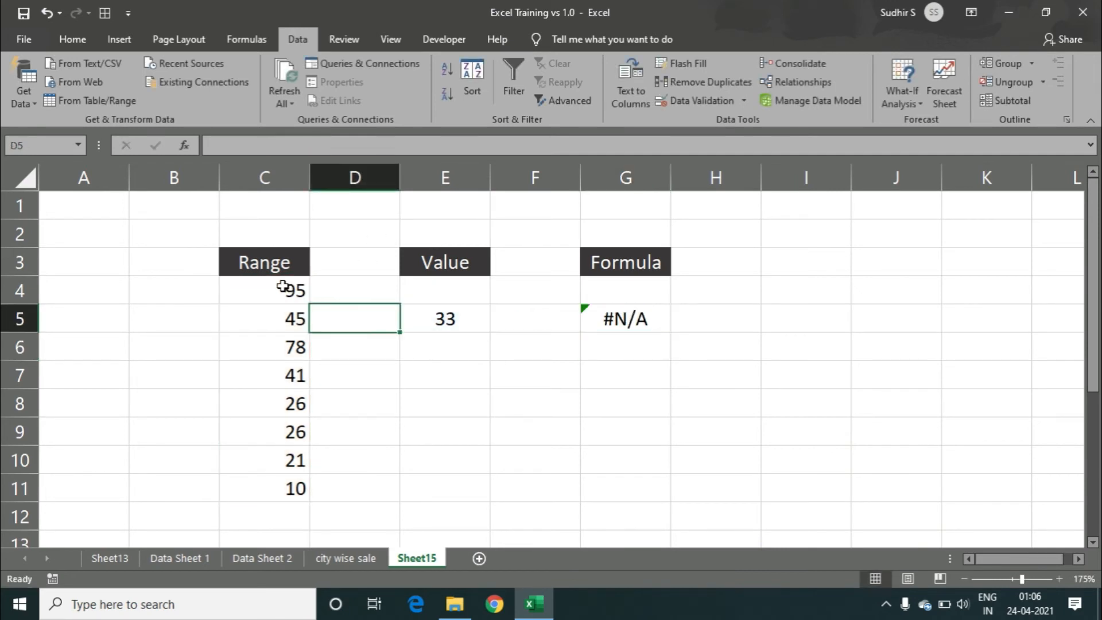
left_click_drag(282, 287, 289, 475)
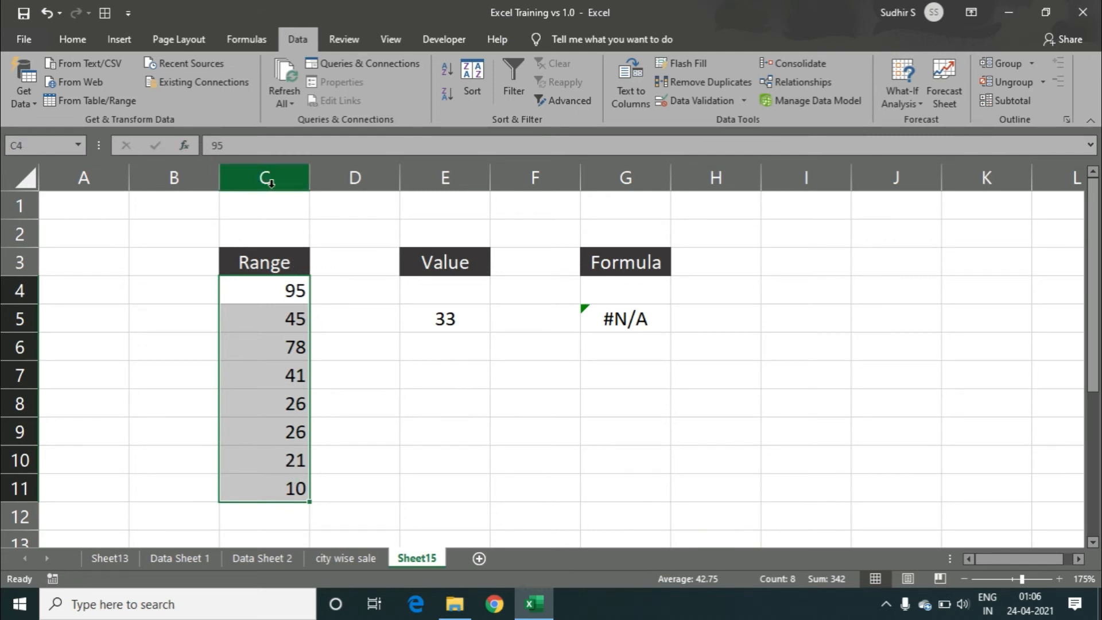
left_click(442, 72)
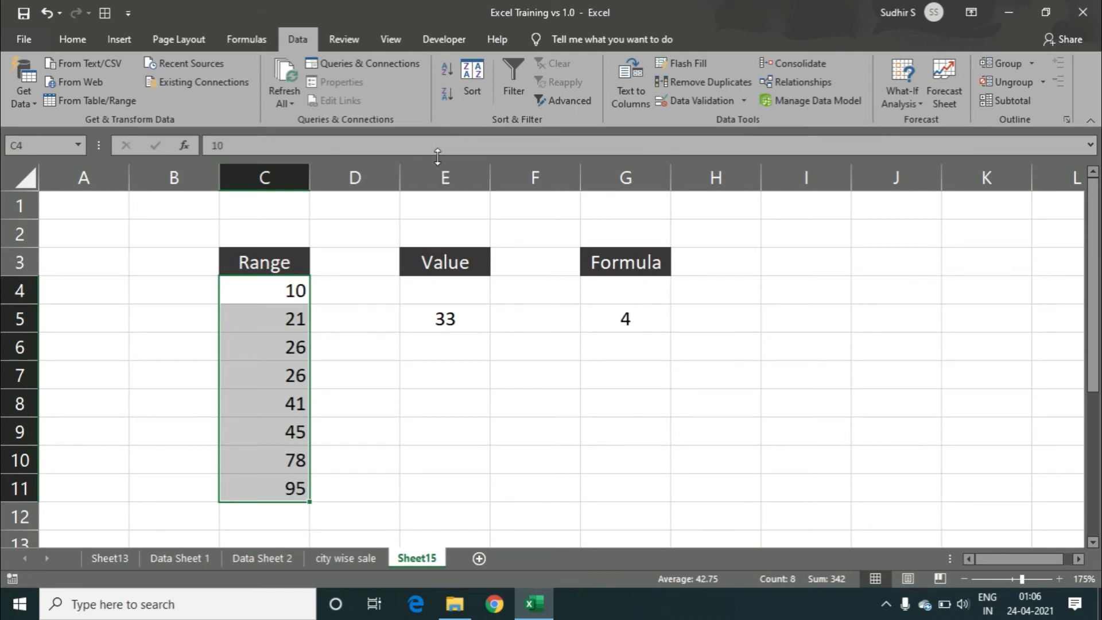
Step: Compare the MATCH result in G5 for lookup value 33 with the positions of the sorted Range values
left_click(630, 317)
left_click(448, 316)
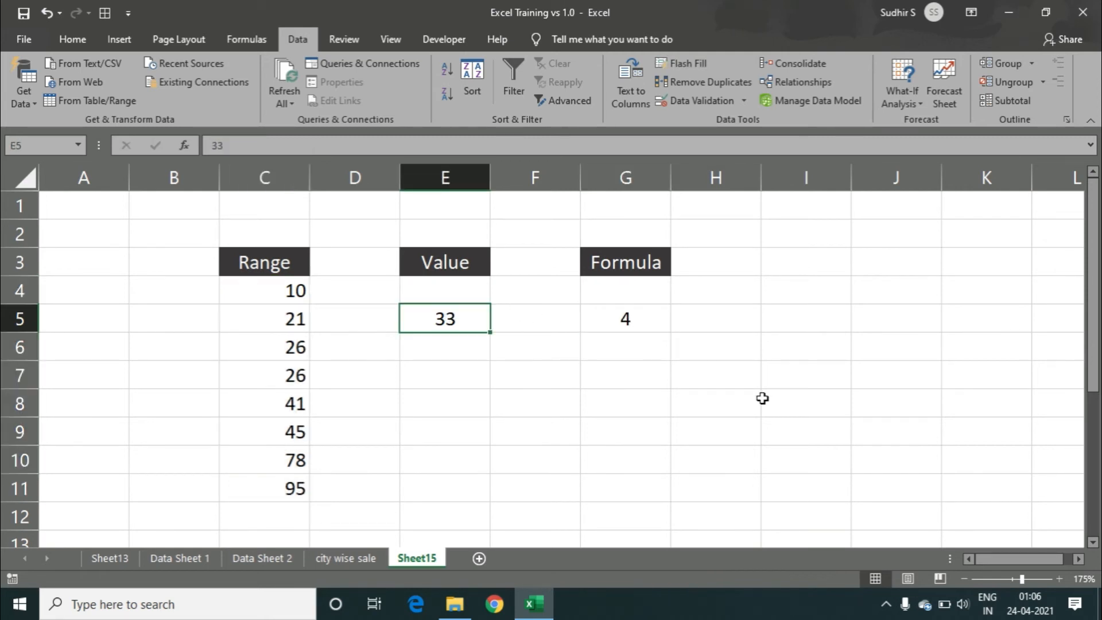
key("Left")
key("Left")
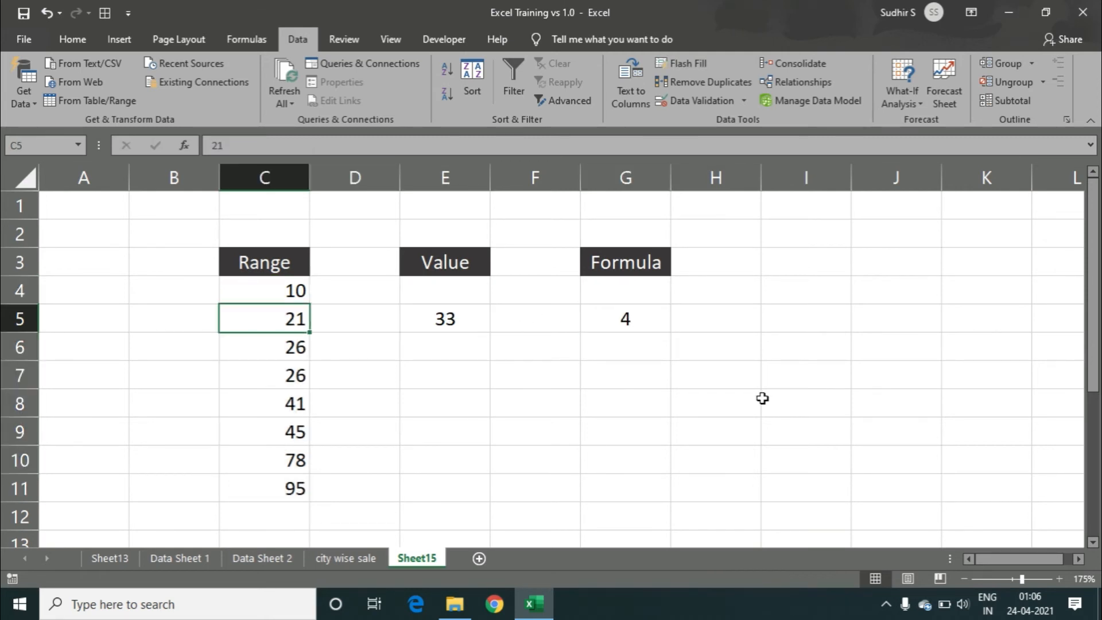
key("Down")
key("Down")
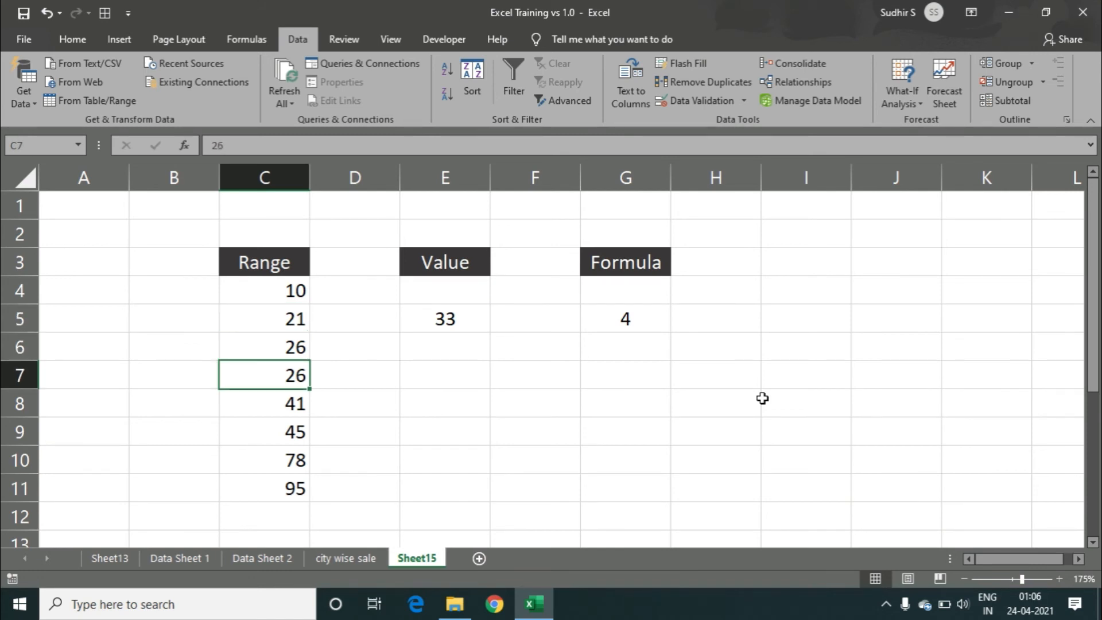
key("Up")
key("Up")
key("Up")
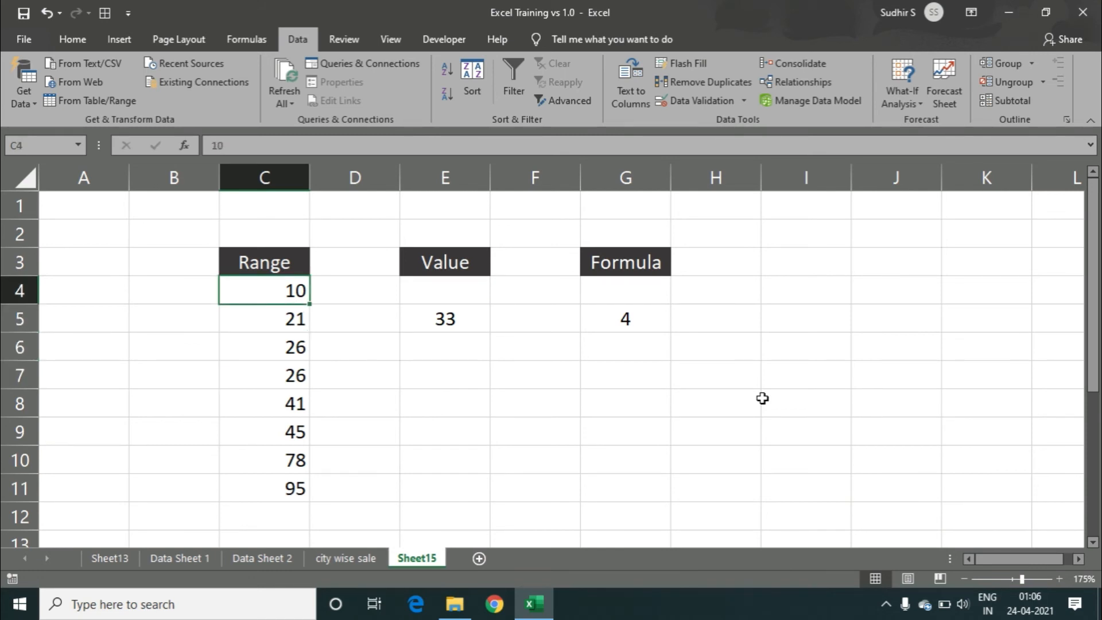
key("Down")
key("Down")
key("Down")
key("Right")
key("Right")
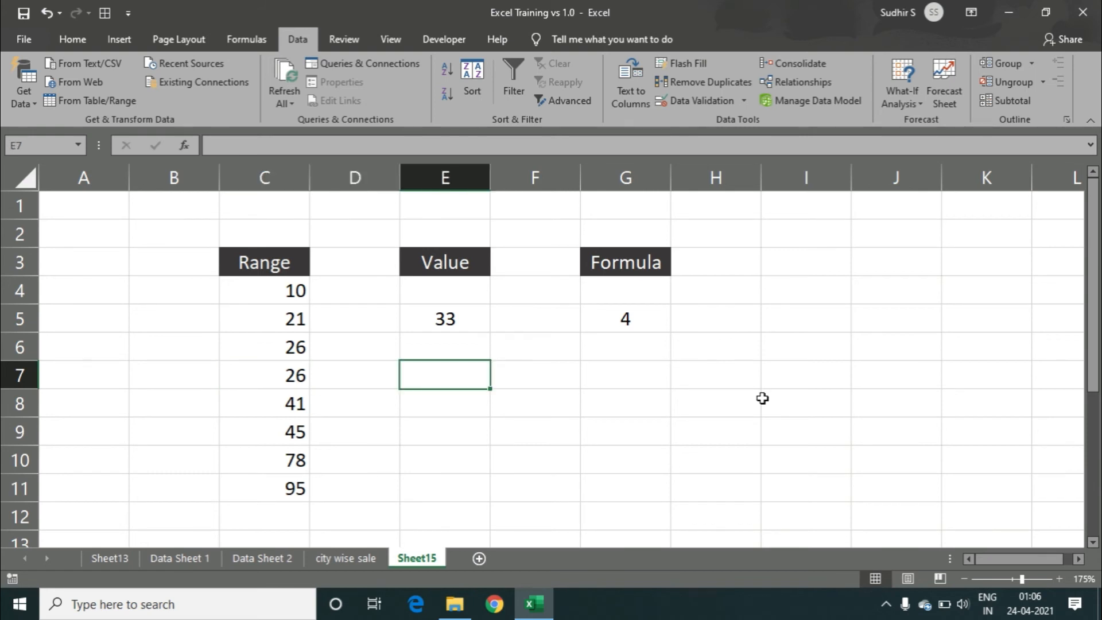
key("Up")
key("Left")
key("Left")
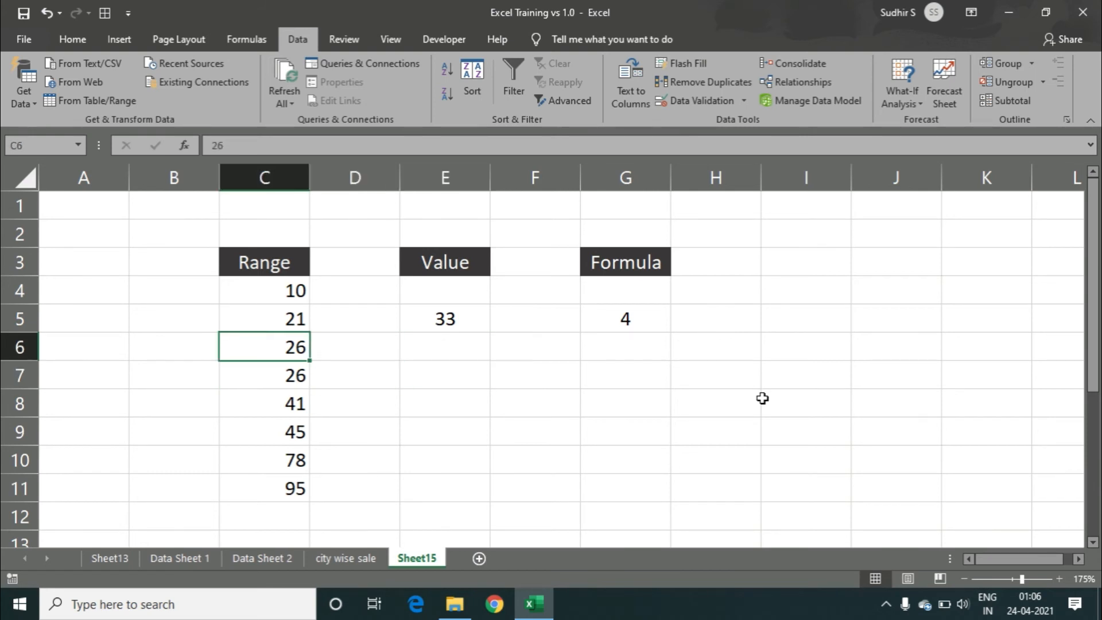
key("Down")
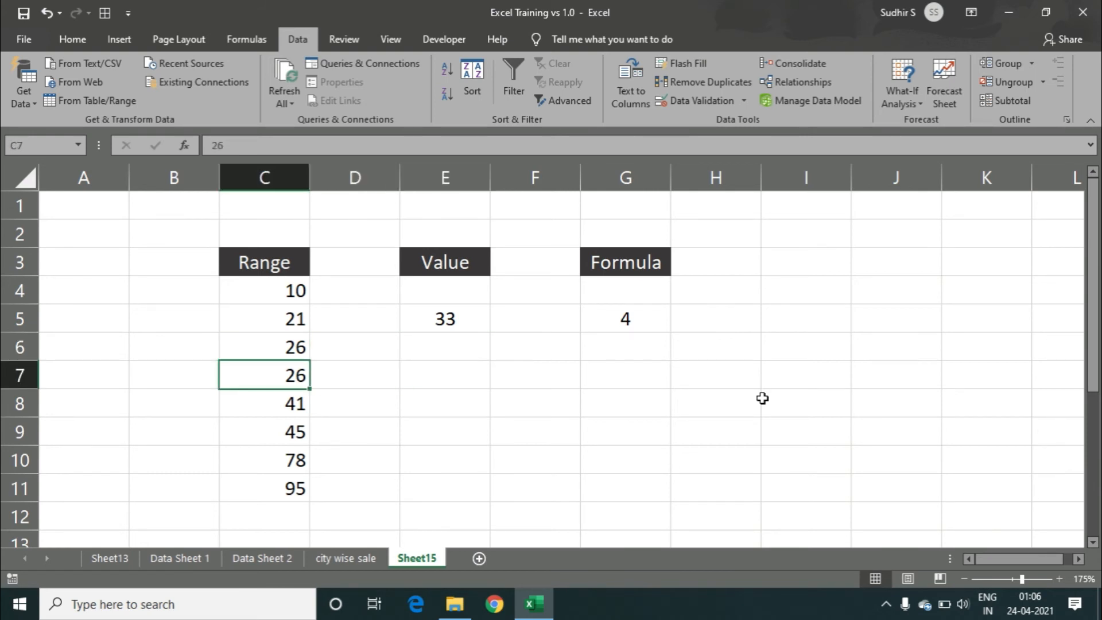
key("Right")
key("Right")
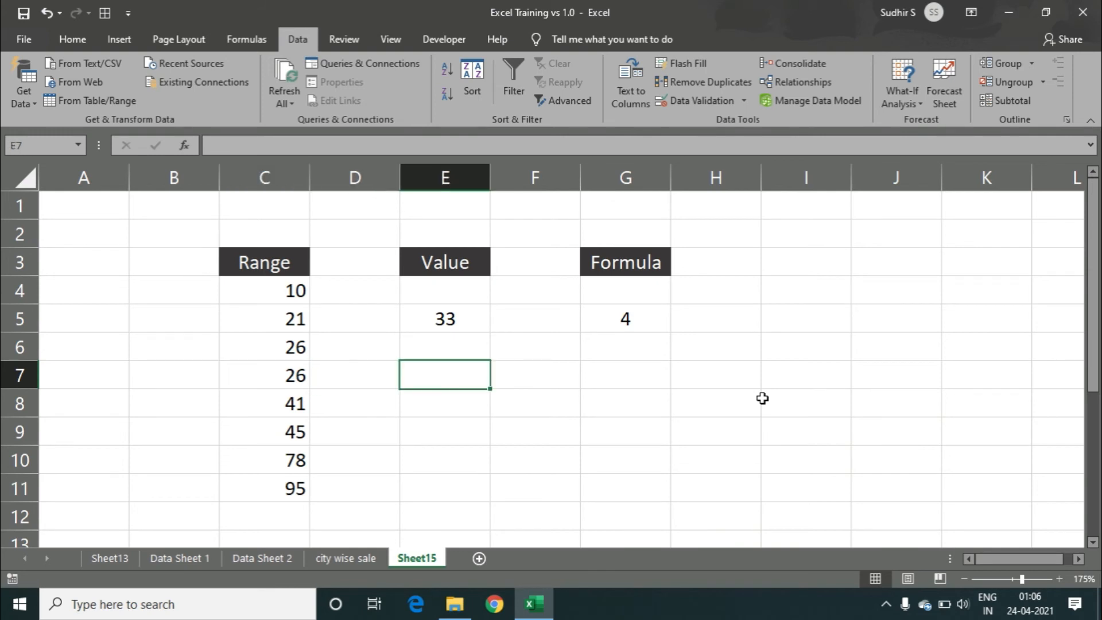
Step: Change the lookup value in E5 to 43
key("Up")
key("Up")
key("Down")
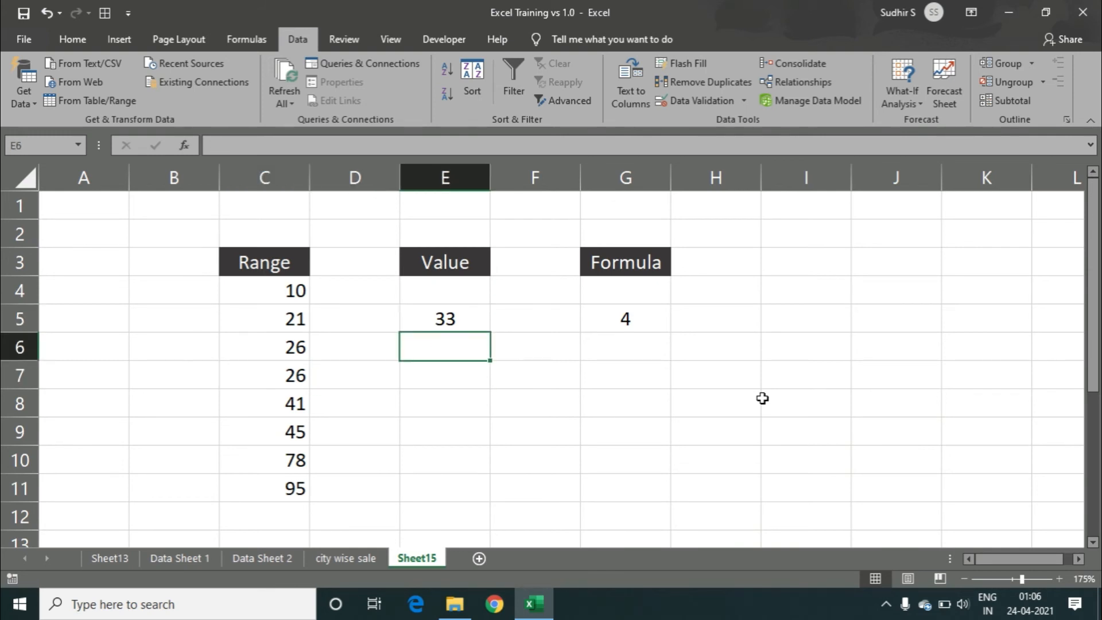
key("Up")
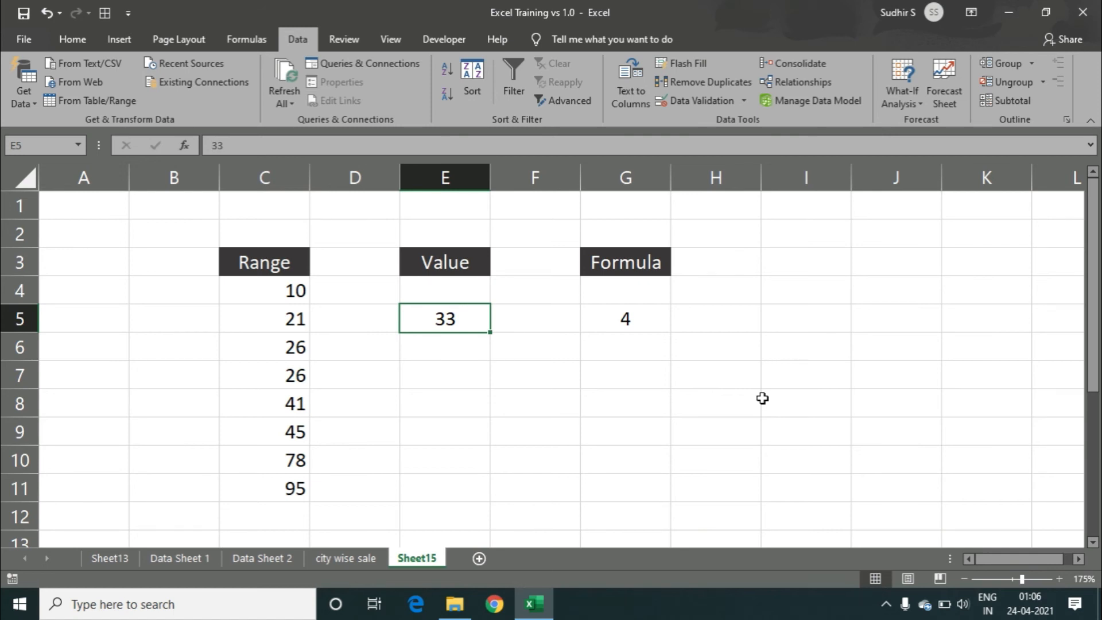
type("43")
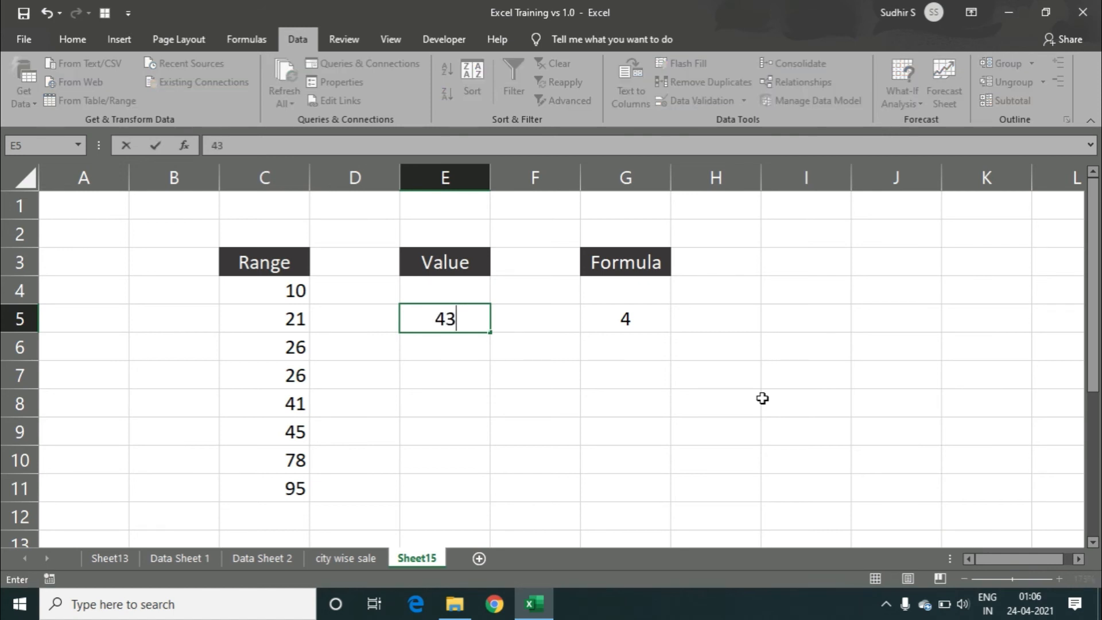
key("Return")
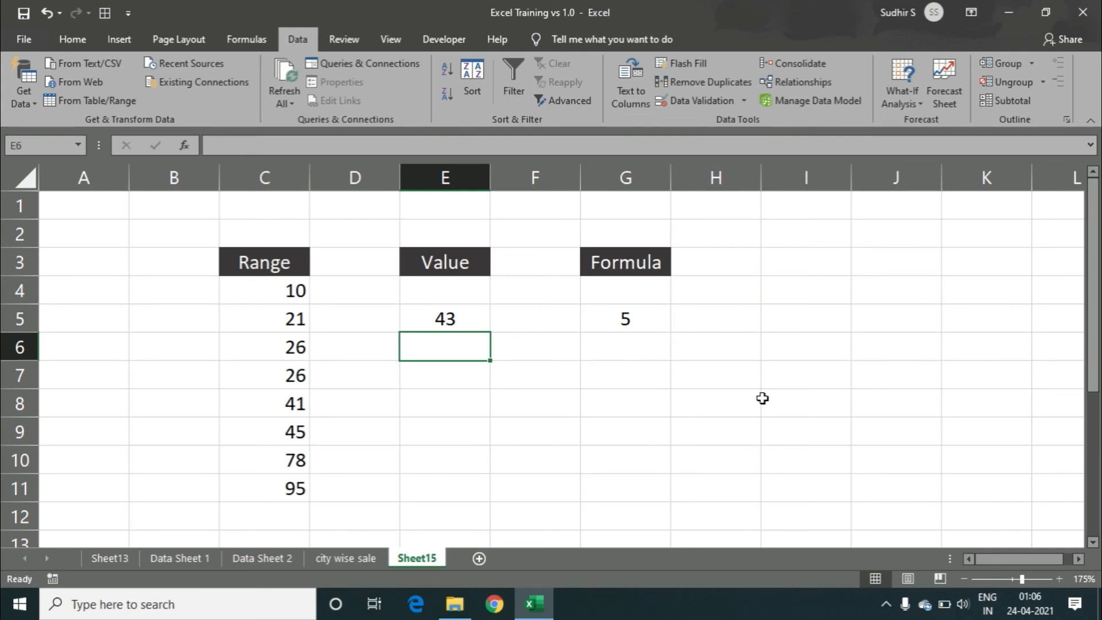
Step: Check the MATCH result for 43 by locating the corresponding position in the sorted Range column
key("Up")
key("Left")
key("Left")
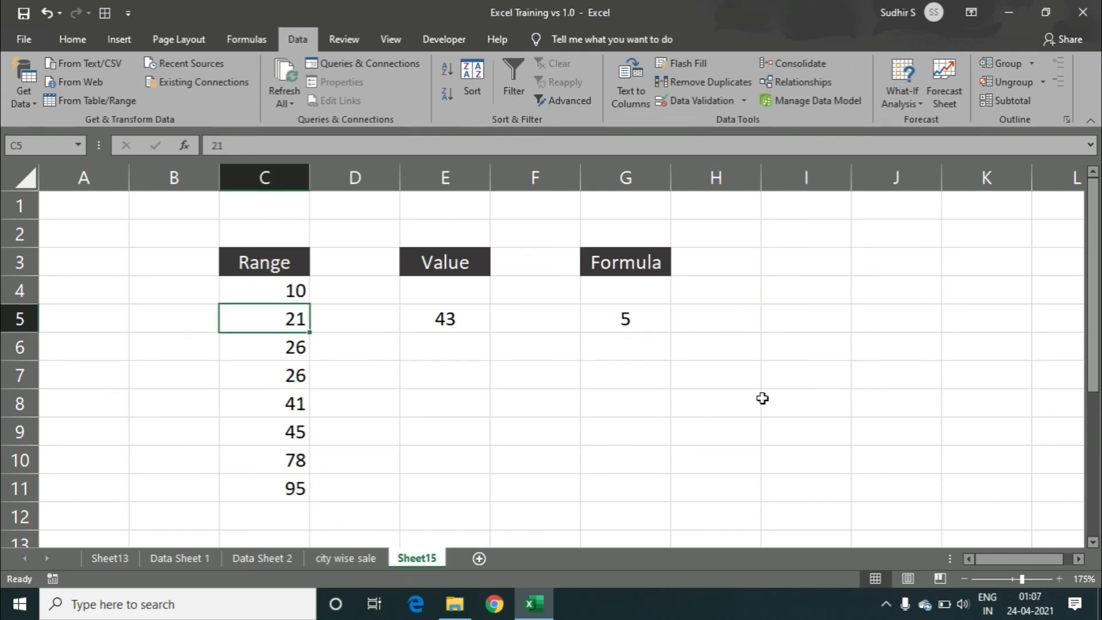
key("Down")
key("Down")
key("Down")
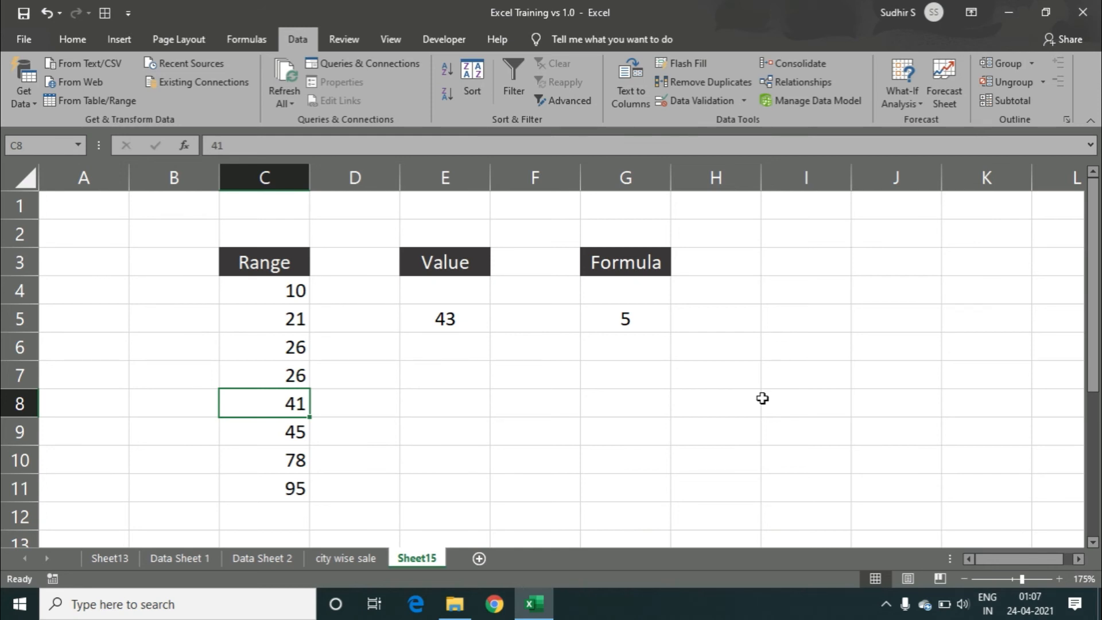
Step: Examine the Range values around the lookup value 43 and compare them with the MATCH result in G5
key("Up")
key("Up")
key("Up")
key("Up")
key("Down")
key("Down")
key("Down")
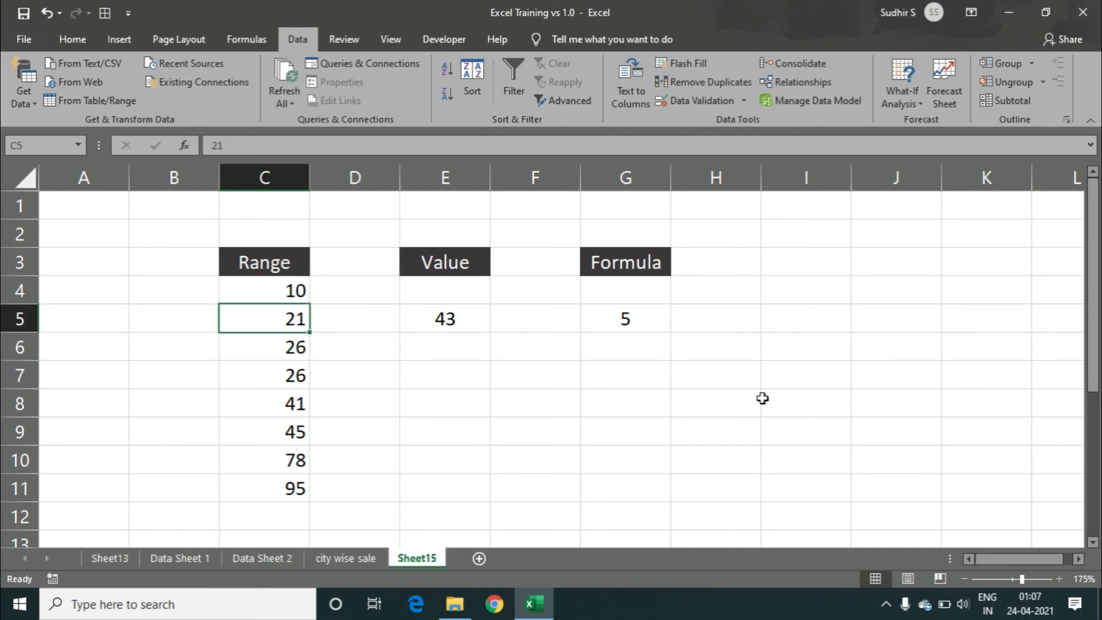
key("Down")
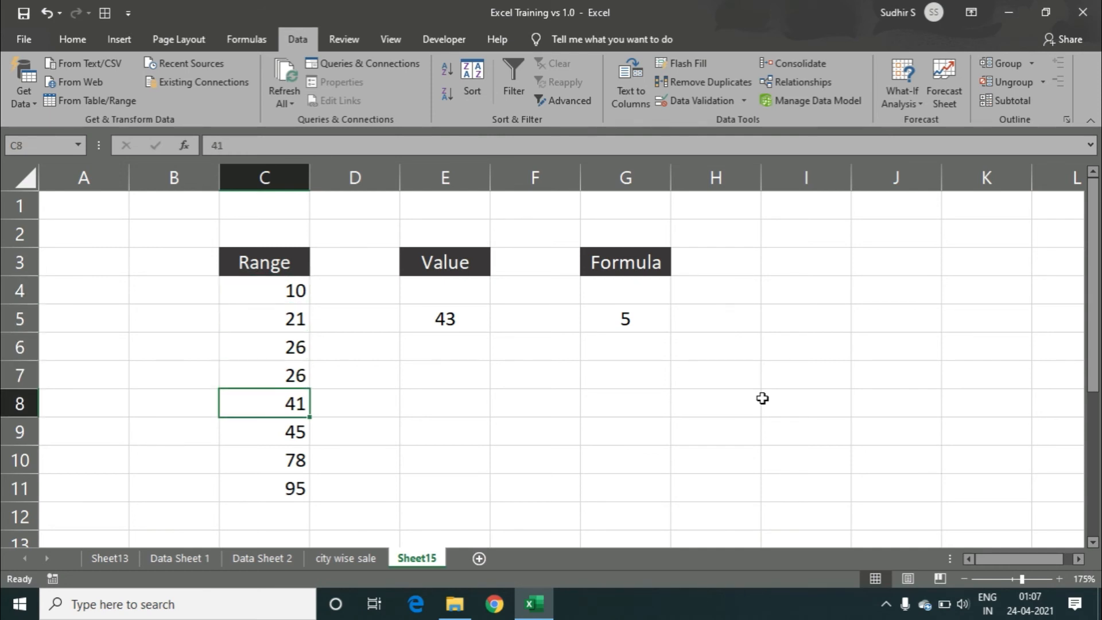
key("Right")
key("Right")
key("Right")
key("Up")
key("Up")
key("Right")
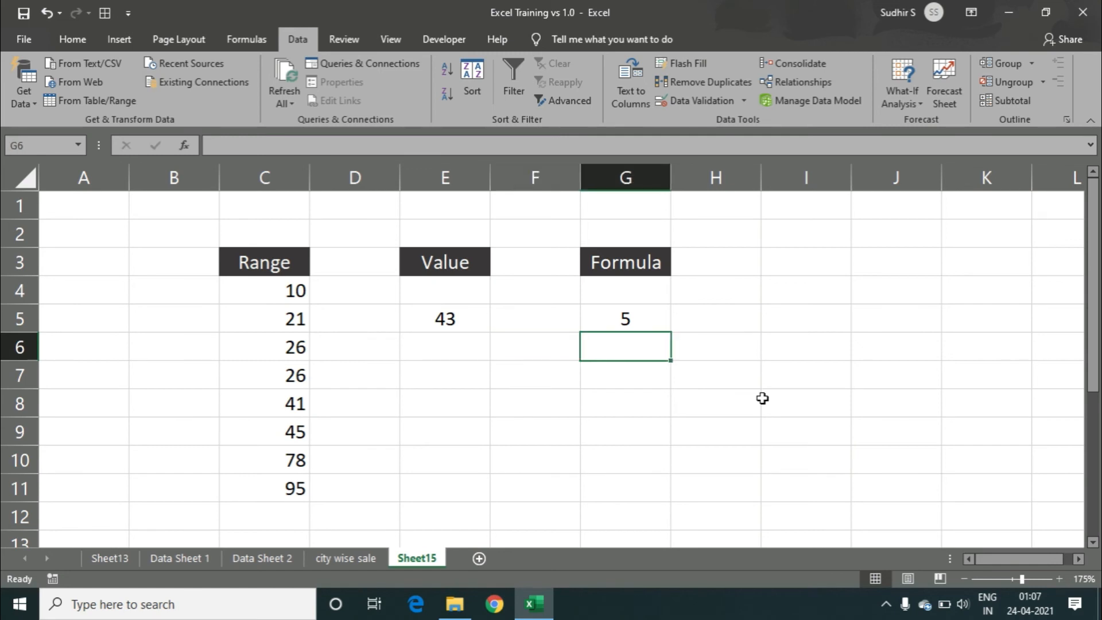
Step: Set the lookup value in E5 to 45 and check the MATCH formula in G5
key("Up")
key("Left")
key("Left")
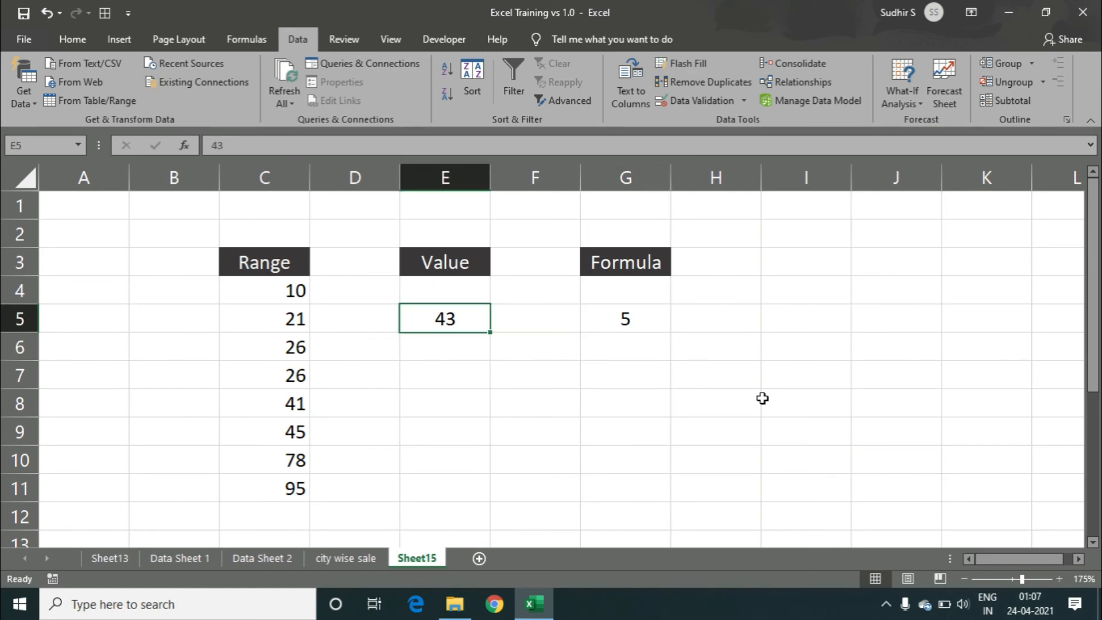
type("45")
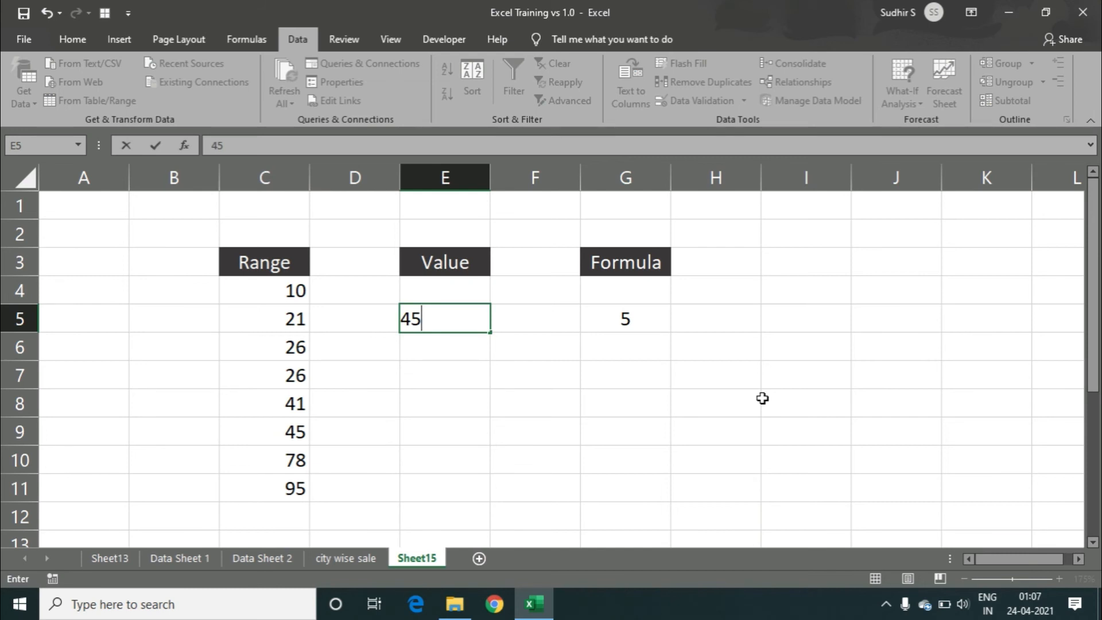
key("Return")
key("Up")
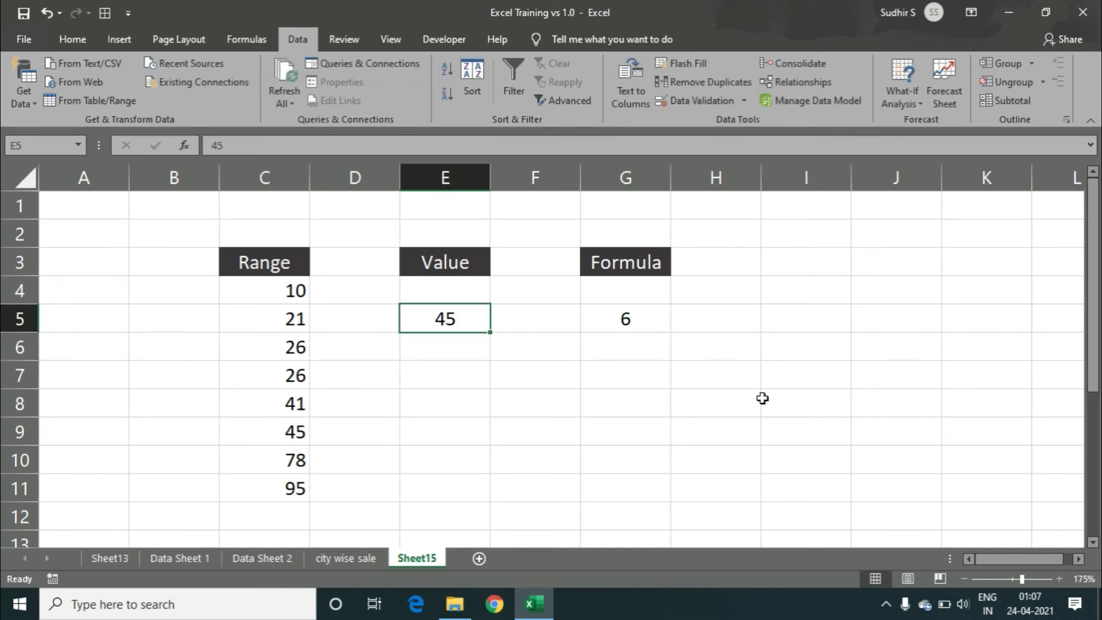
key("Right")
key("Right")
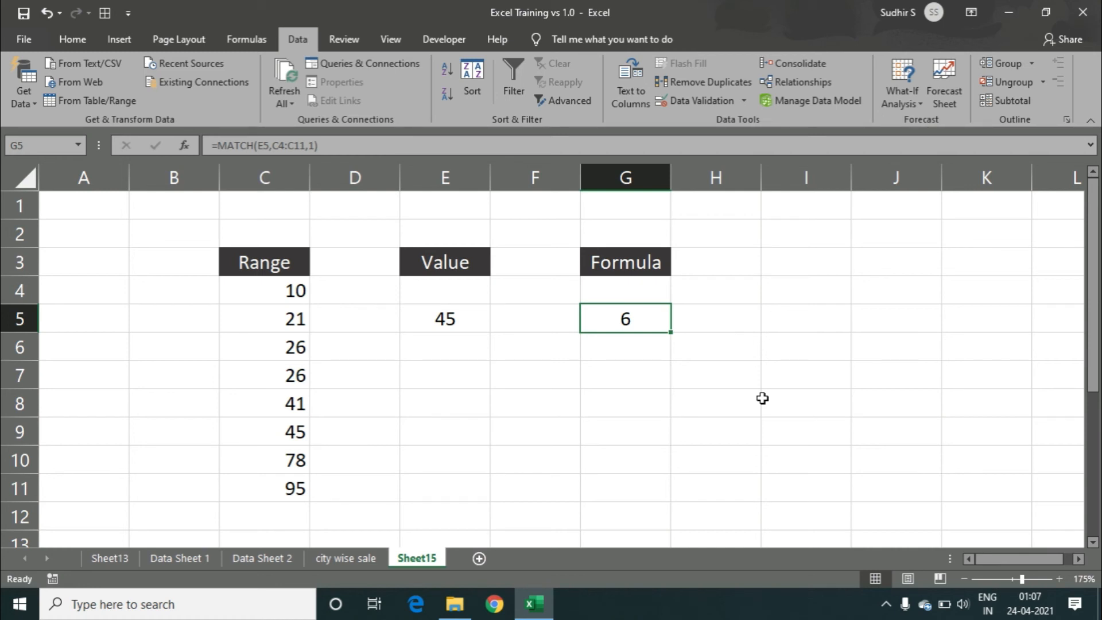
key("Left")
key("Left")
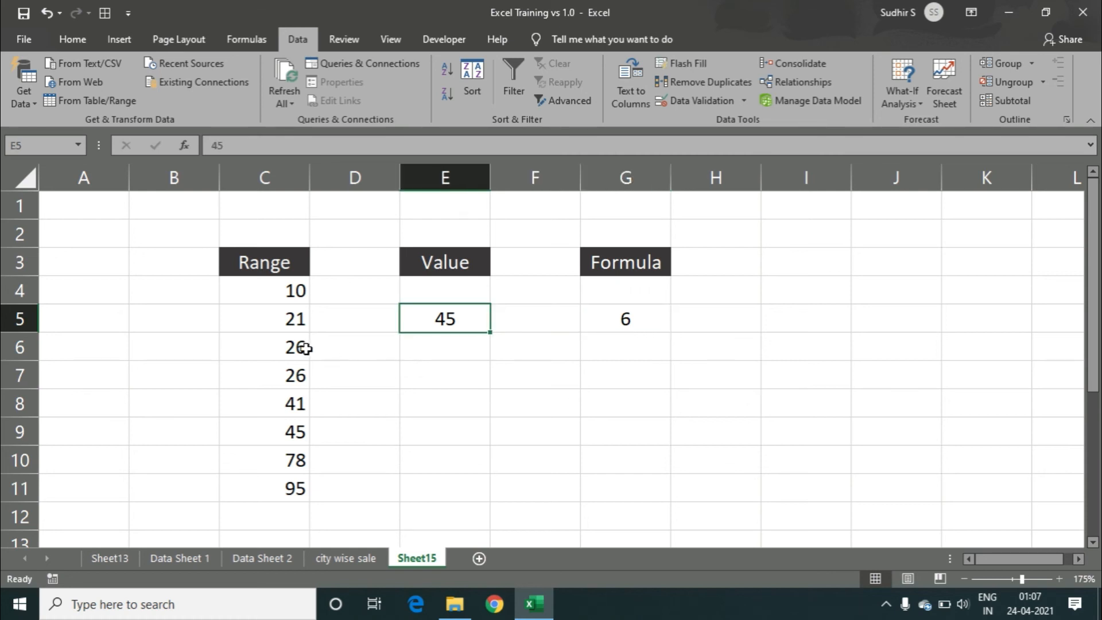
Step: Change the match type of the MATCH formula in G5 to -1 (Greater than)
left_click(649, 314)
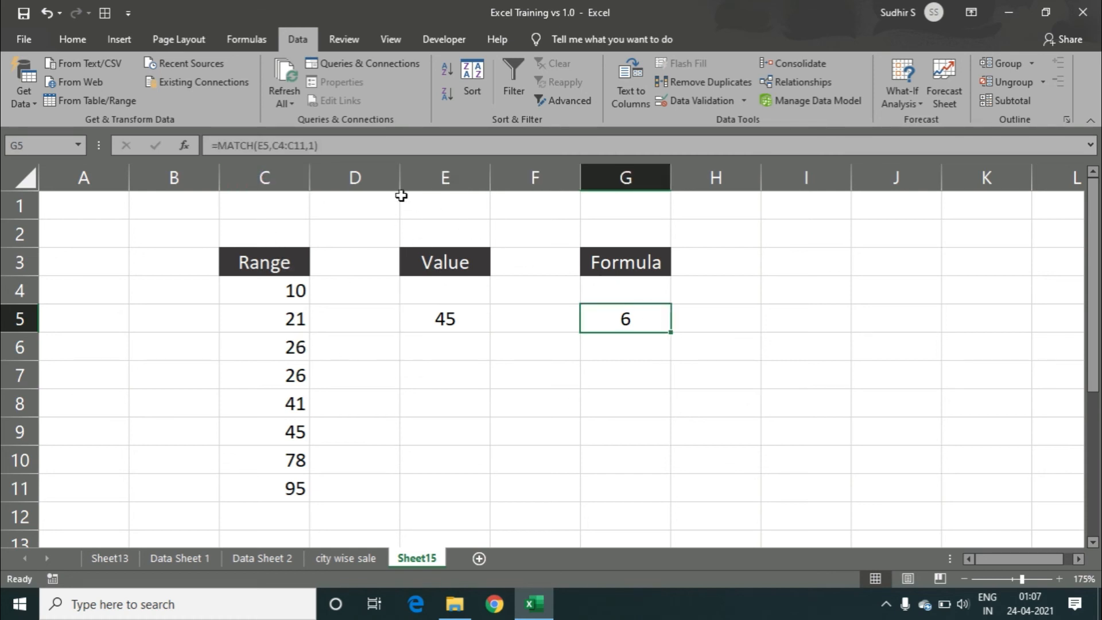
left_click(309, 145)
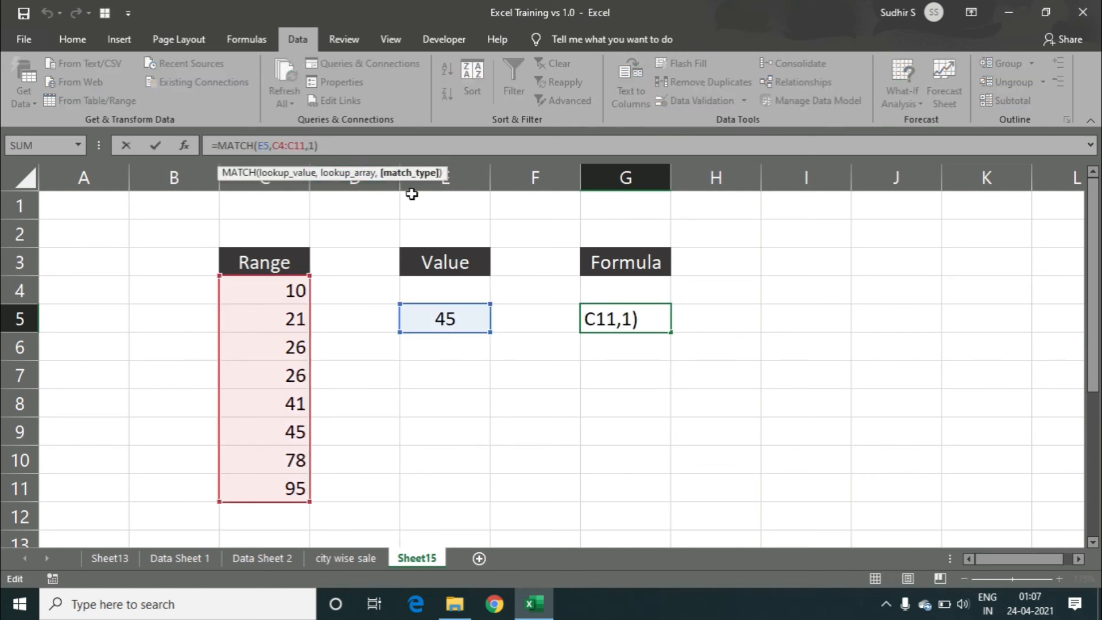
key("Delete")
type("-1")
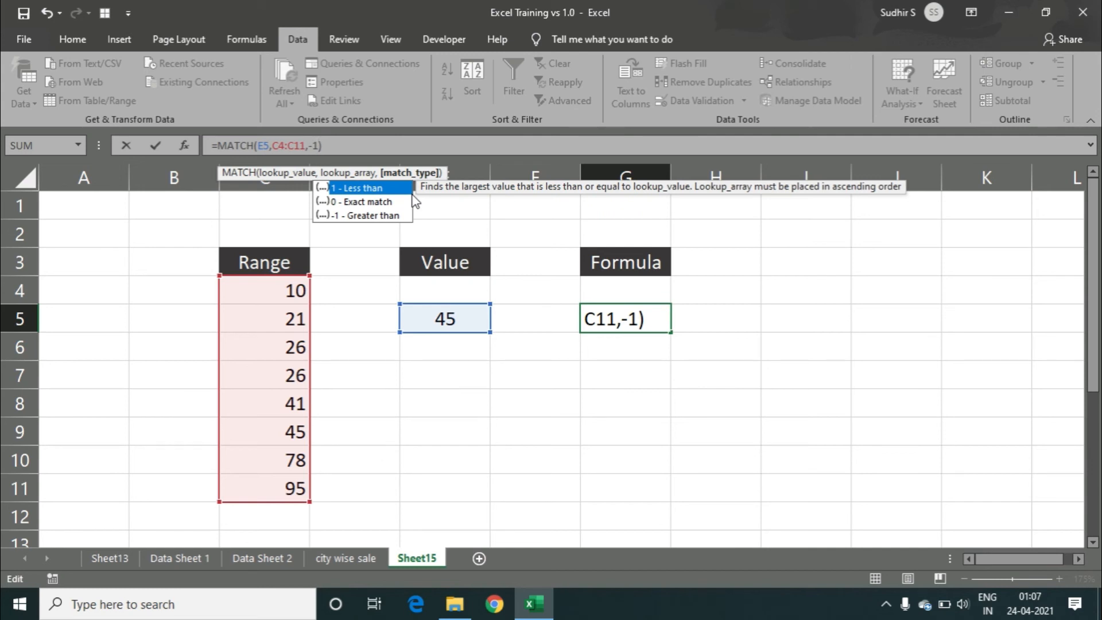
key("Down")
key("Down")
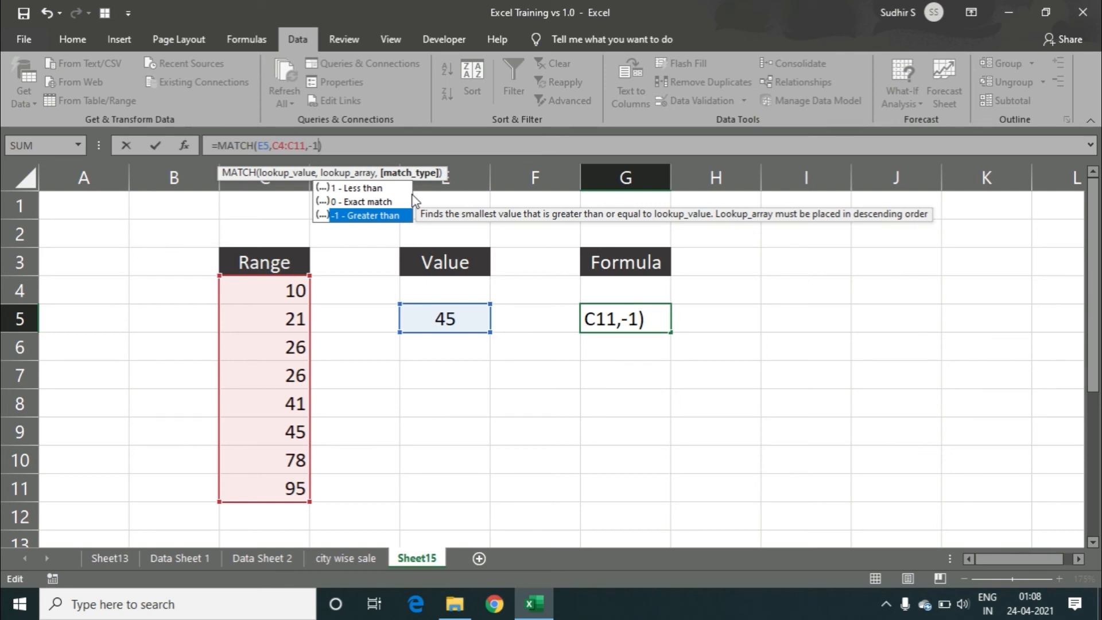
key("Return")
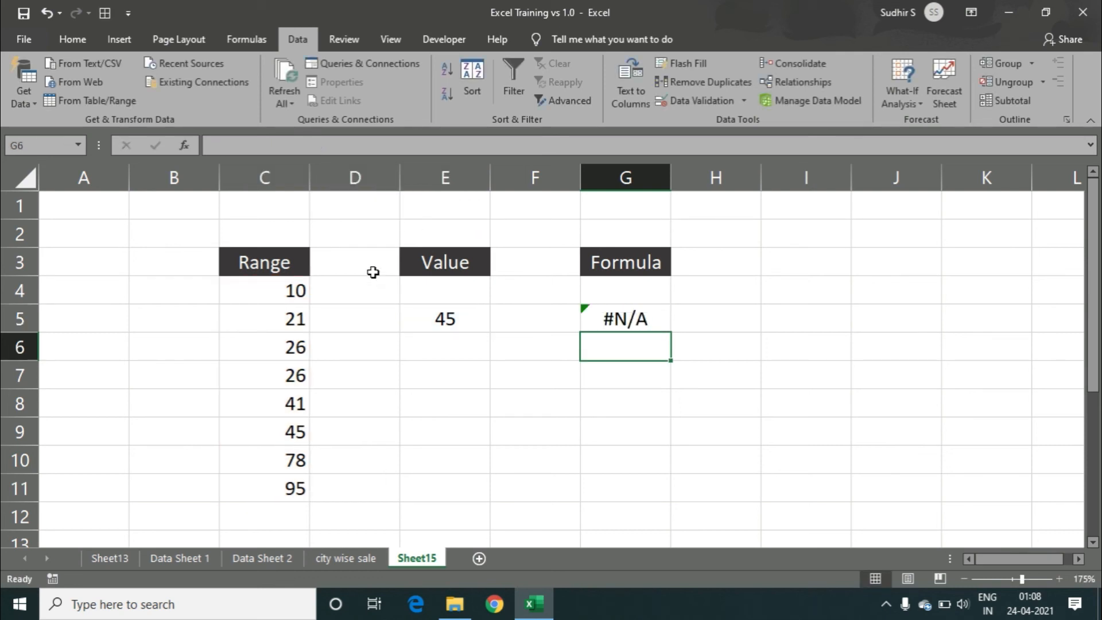
Step: Sort the Range values in C4:C11 in descending order and check the MATCH formula in G5
left_click_drag(272, 291, 295, 488)
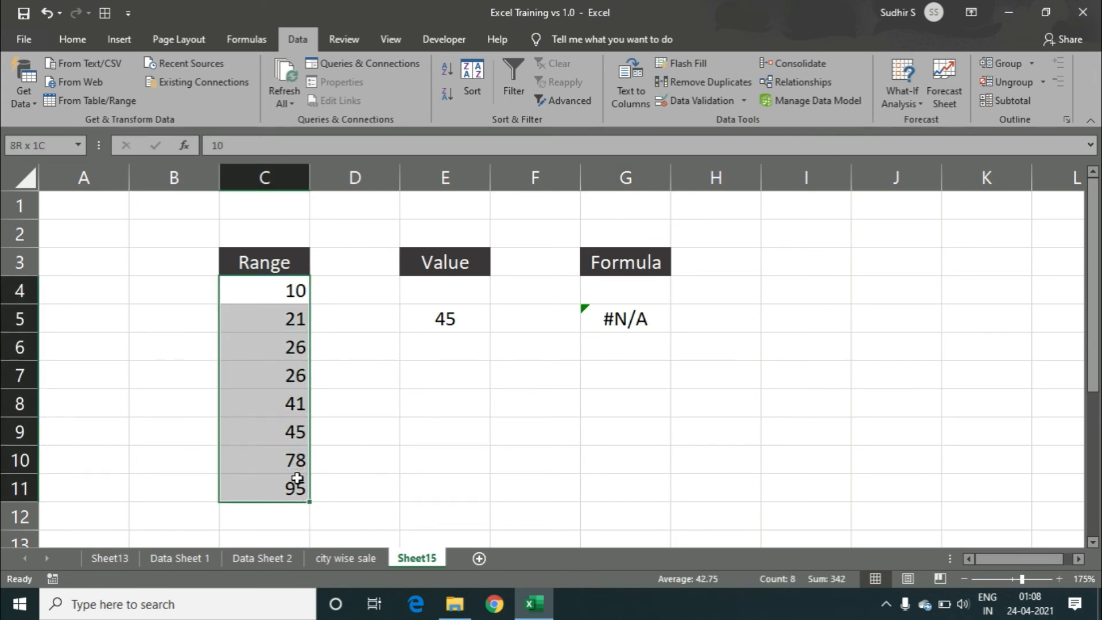
left_click(448, 95)
left_click(596, 319)
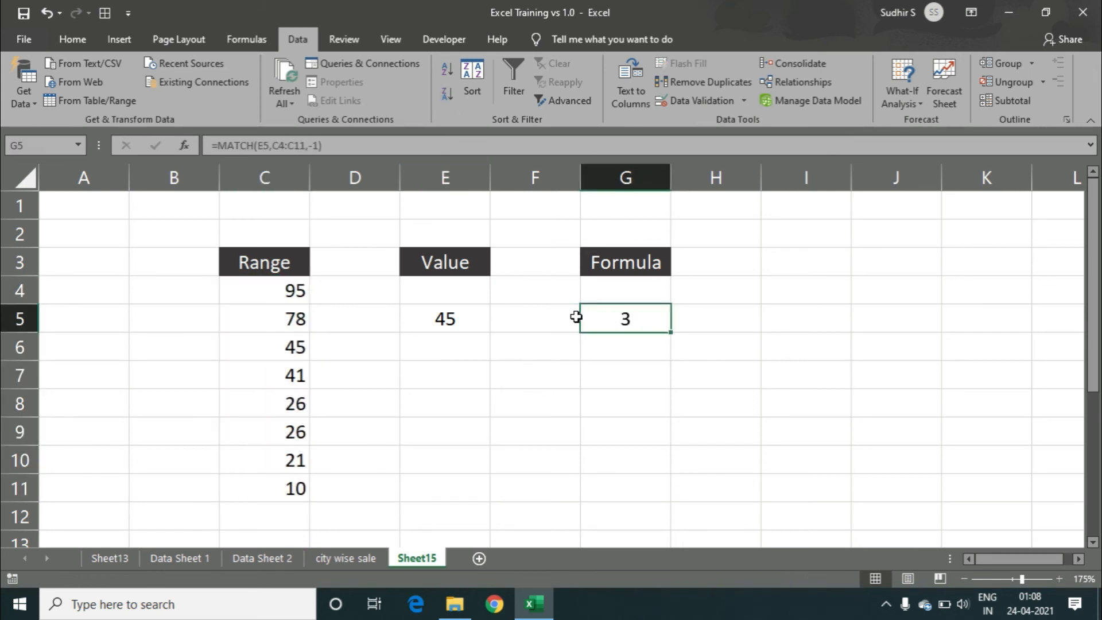
Step: Change the lookup value in E5 to 44
left_click(439, 319)
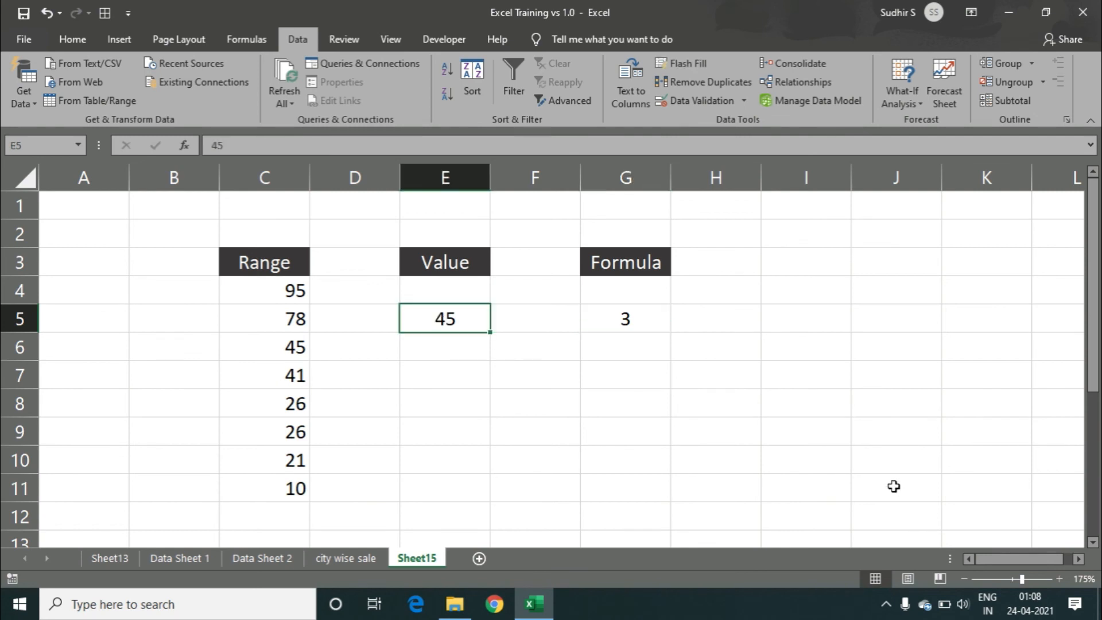
key("Left")
key("Left")
key("Right")
key("Right")
type("44")
key("Return")
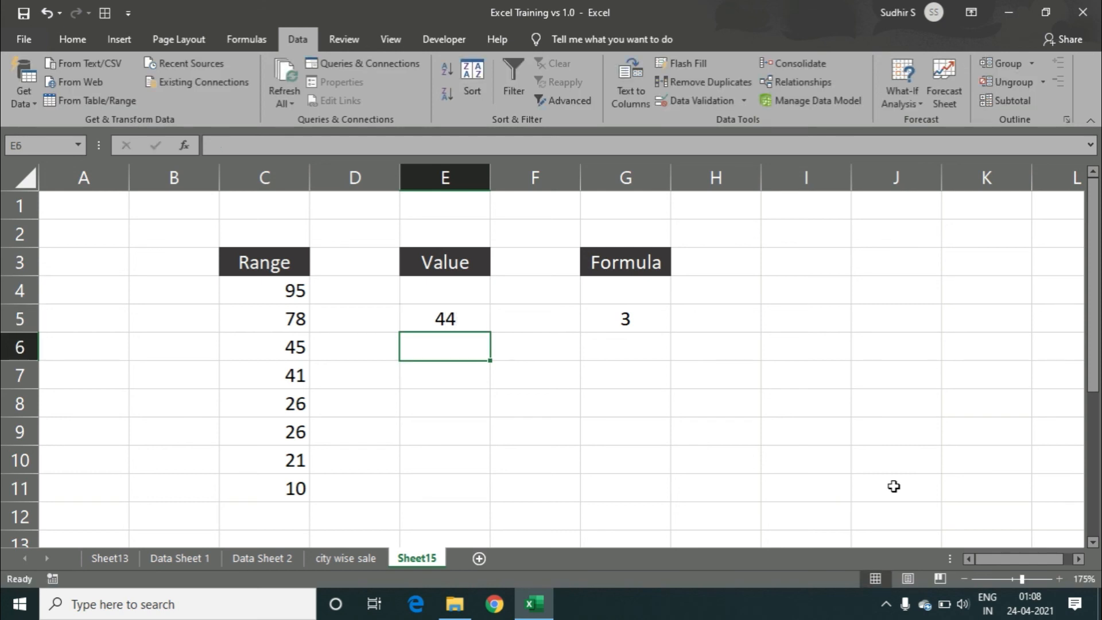
Step: Compare the lookup value 44 with the descending Range values to find the next greater value's position
key("Up")
key("Left")
key("Left")
key("Down")
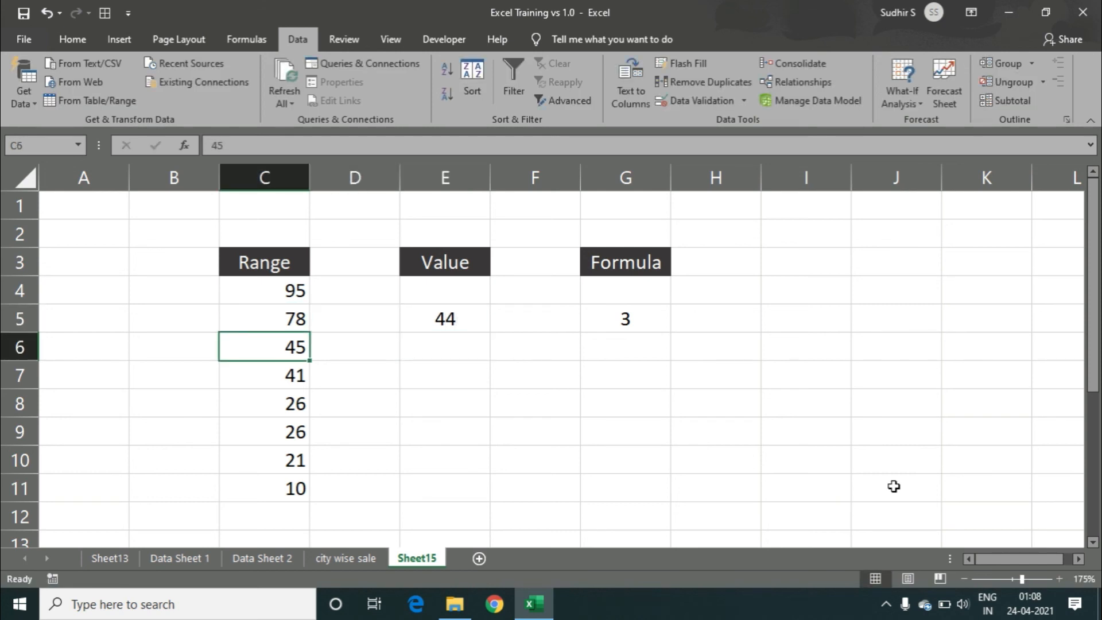
key("Right")
key("Up")
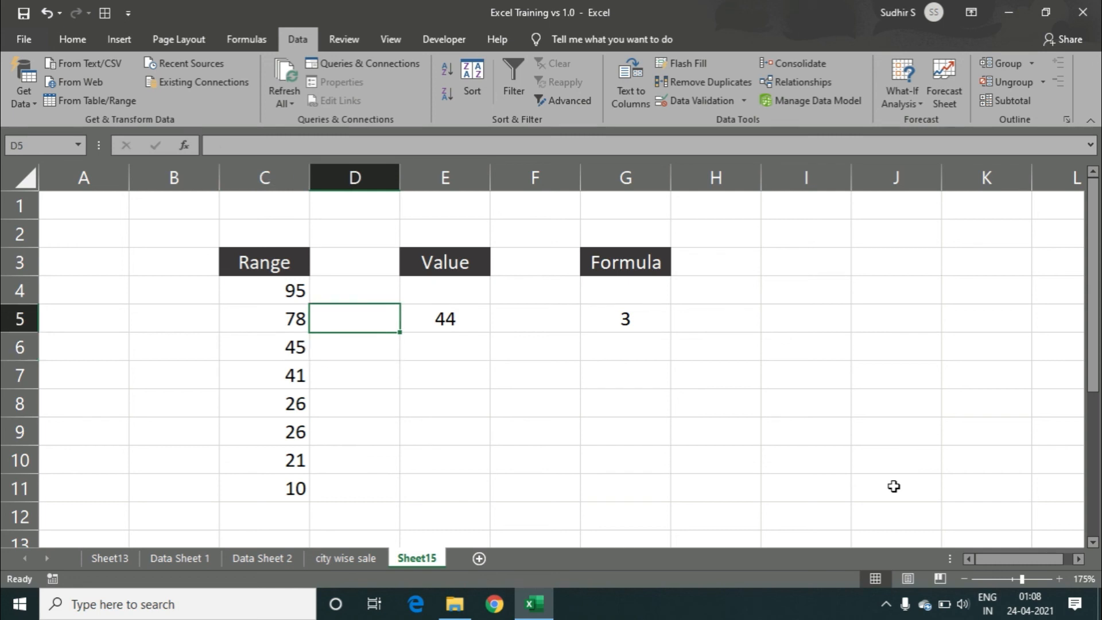
key("Right")
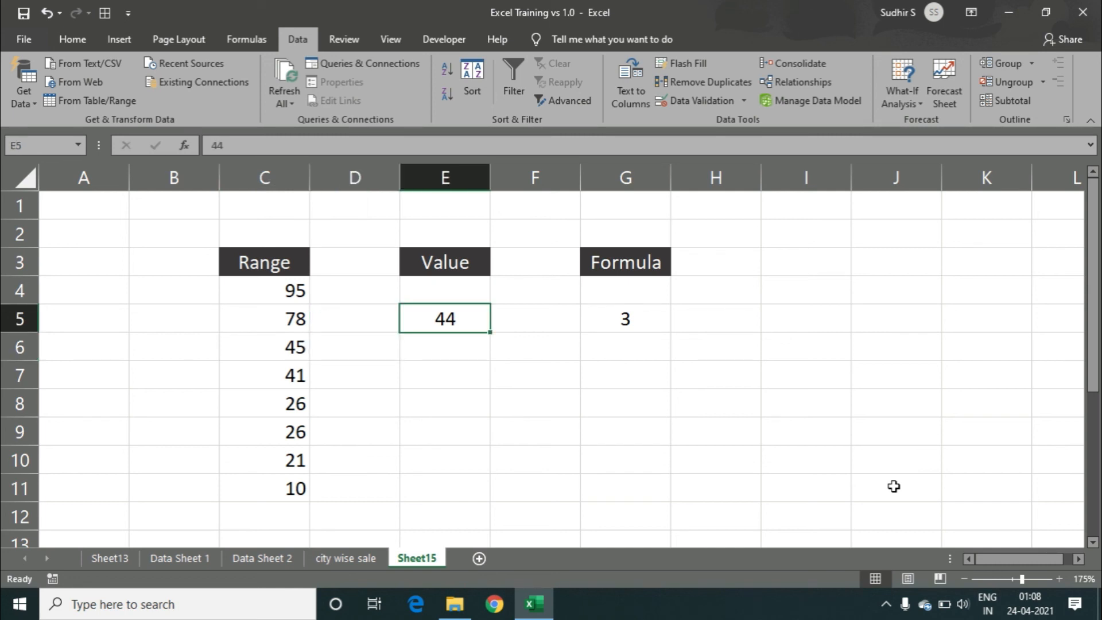
key("Down")
key("Left")
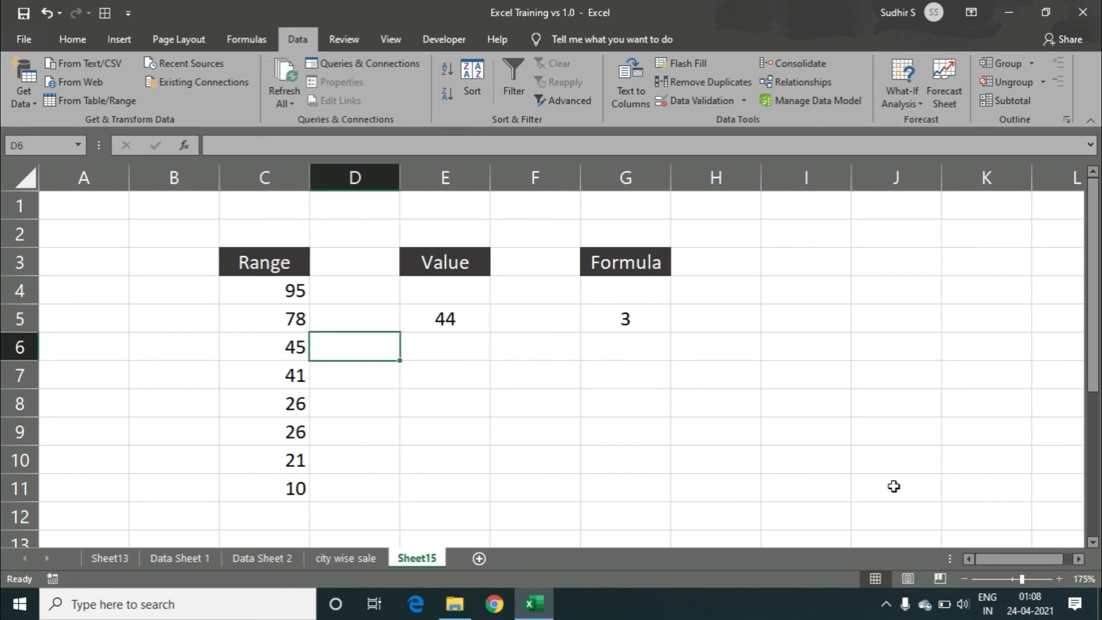
key("Left")
Step: Change the lookup value in E5 to 66
key("Right")
key("Up")
key("Right")
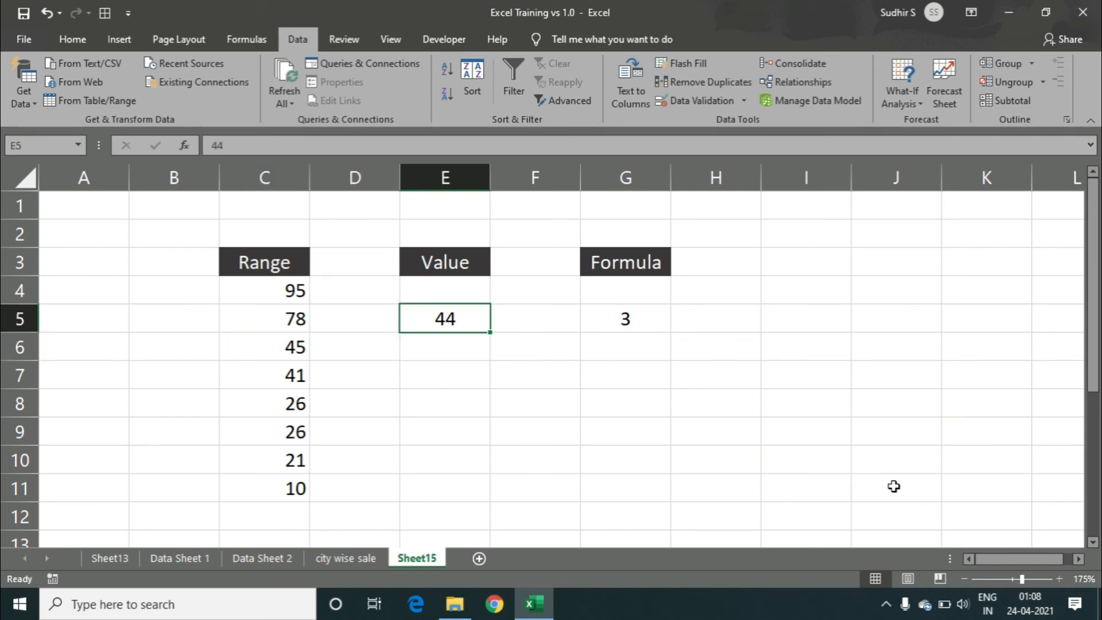
type("66")
key("Return")
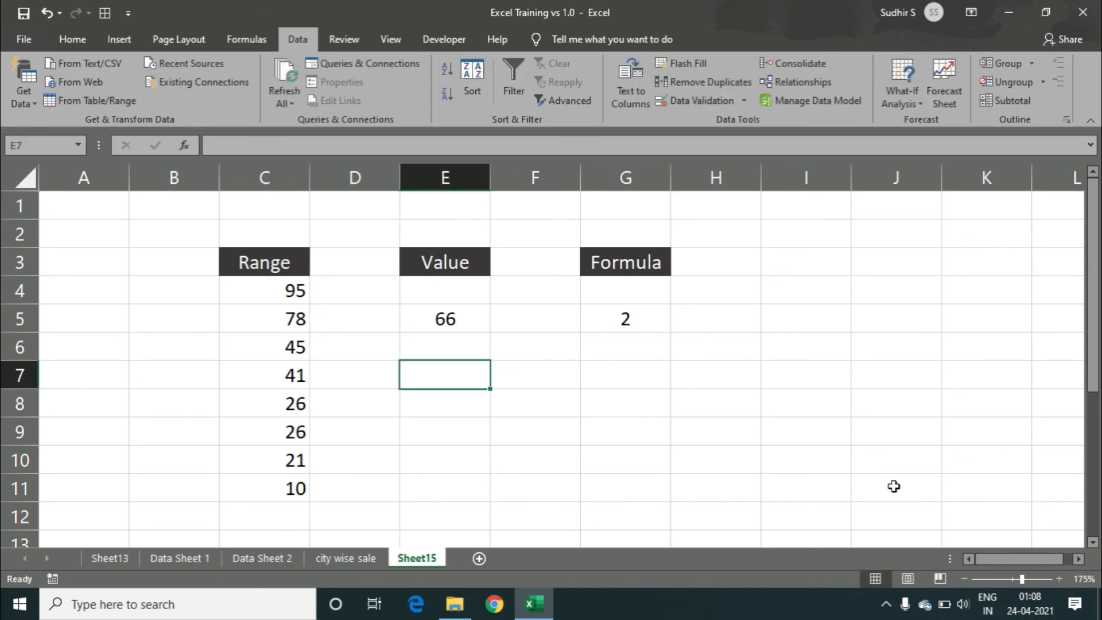
Step: Change the lookup value in E5 to 80
key("Up")
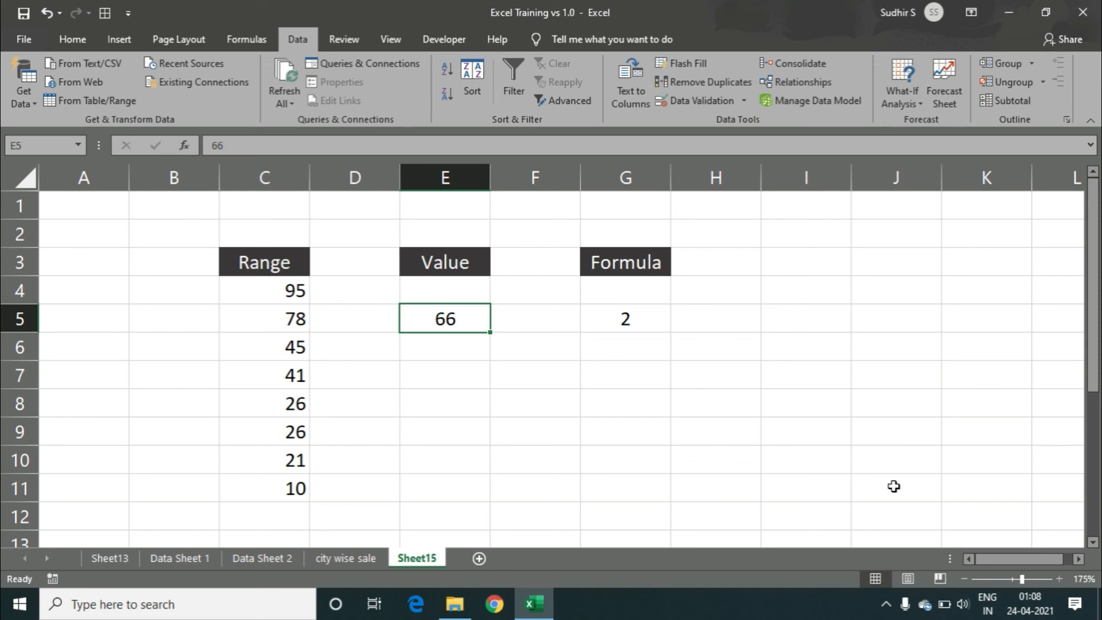
key("Down")
key("Up")
type("80")
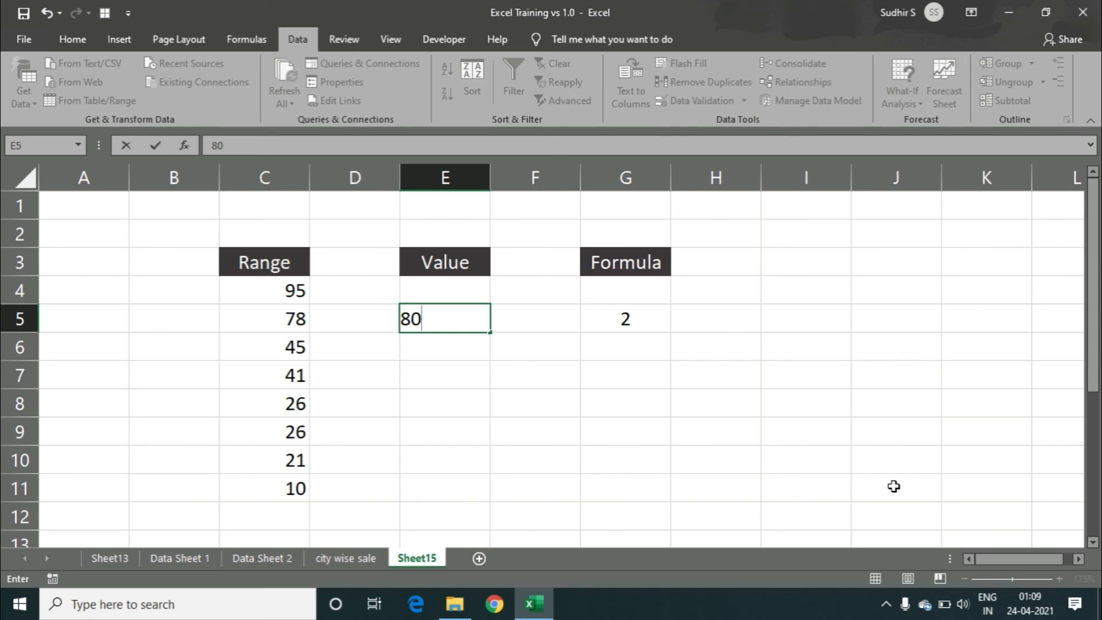
key("Return")
key("Up")
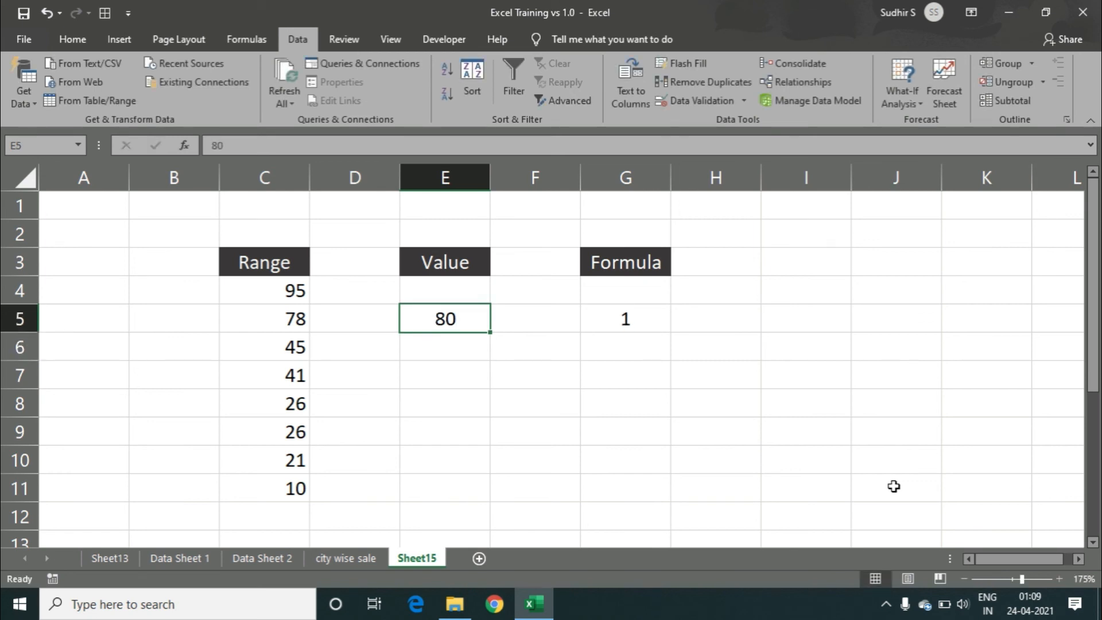
Step: Check the MATCH result for 80 by locating the next greater value in the descending Range column
key("Left")
key("Left")
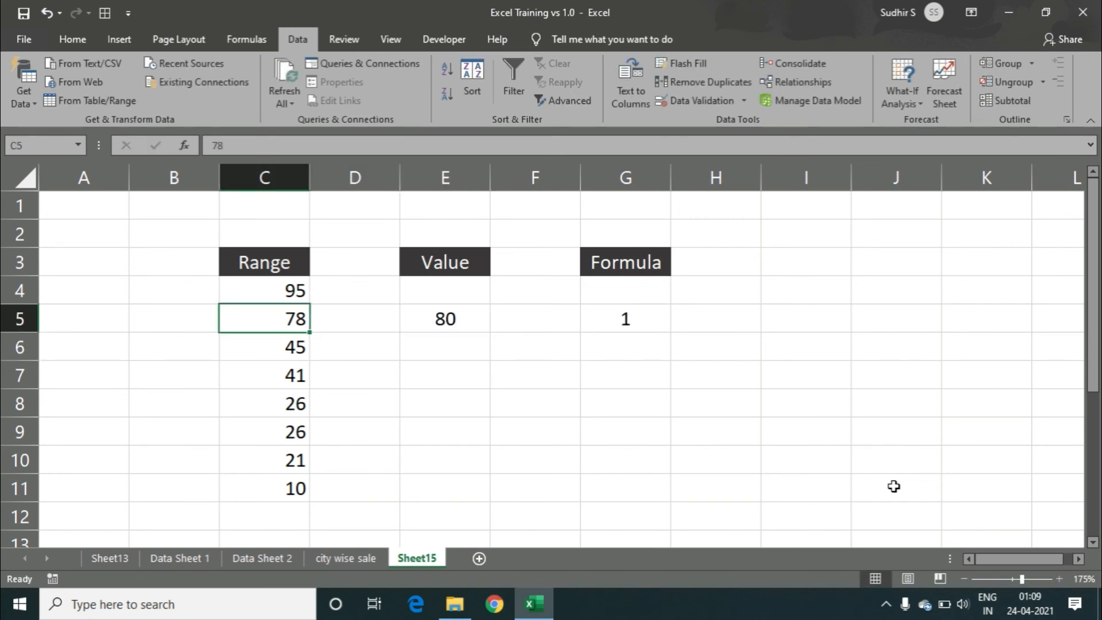
key("Up")
key("Right")
key("Left")
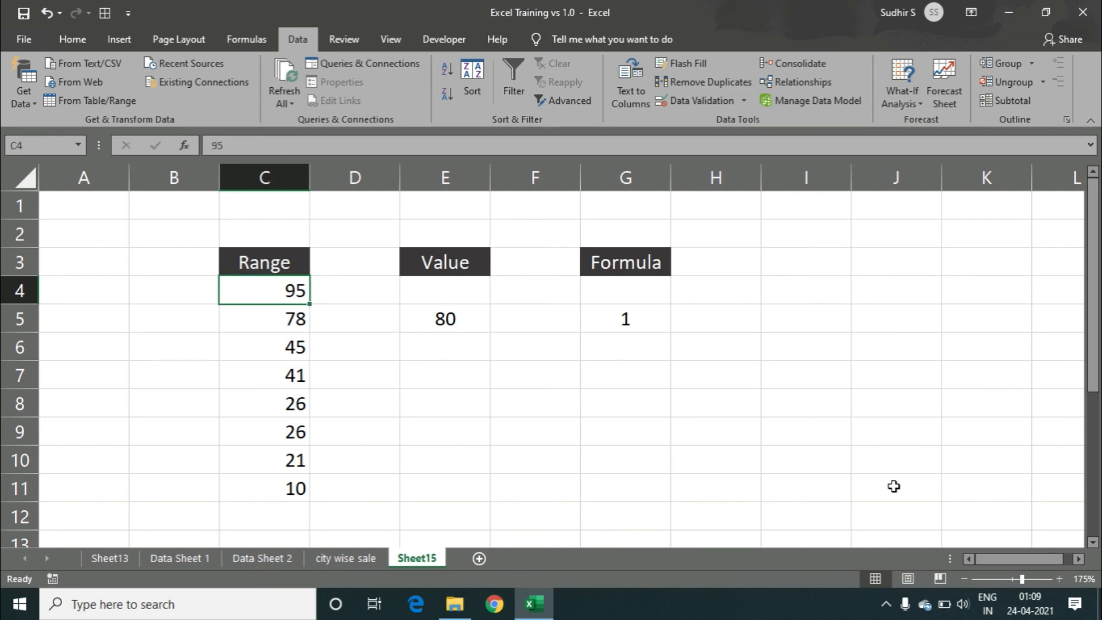
key("Down")
key("Down")
key("Down")
key("Down")
key("Up")
key("Up")
key("Up")
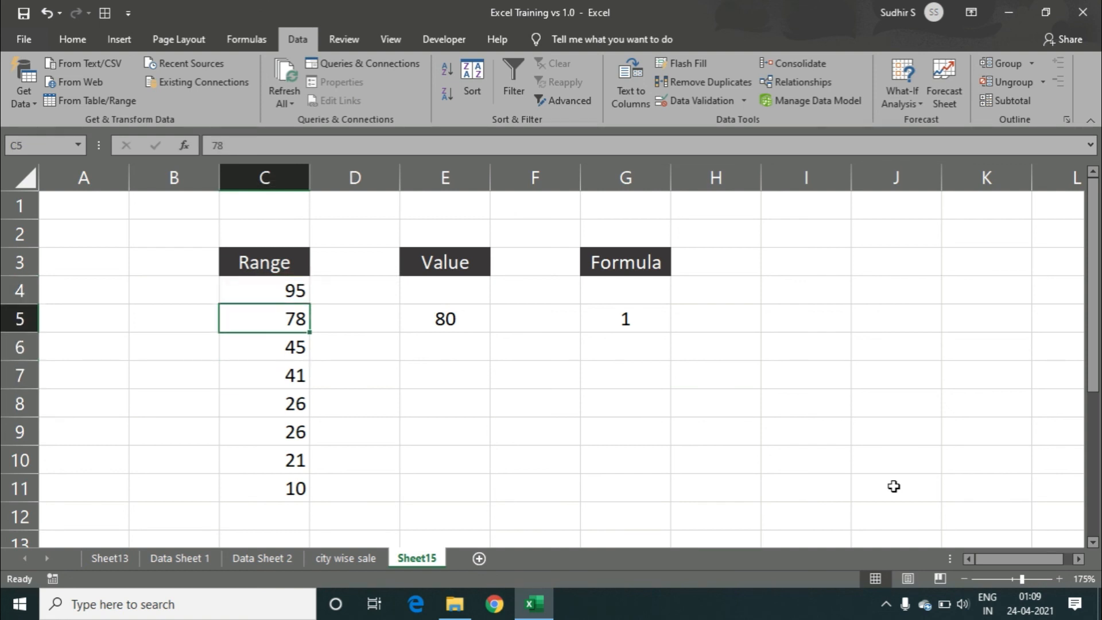
key("Right")
key("Right")
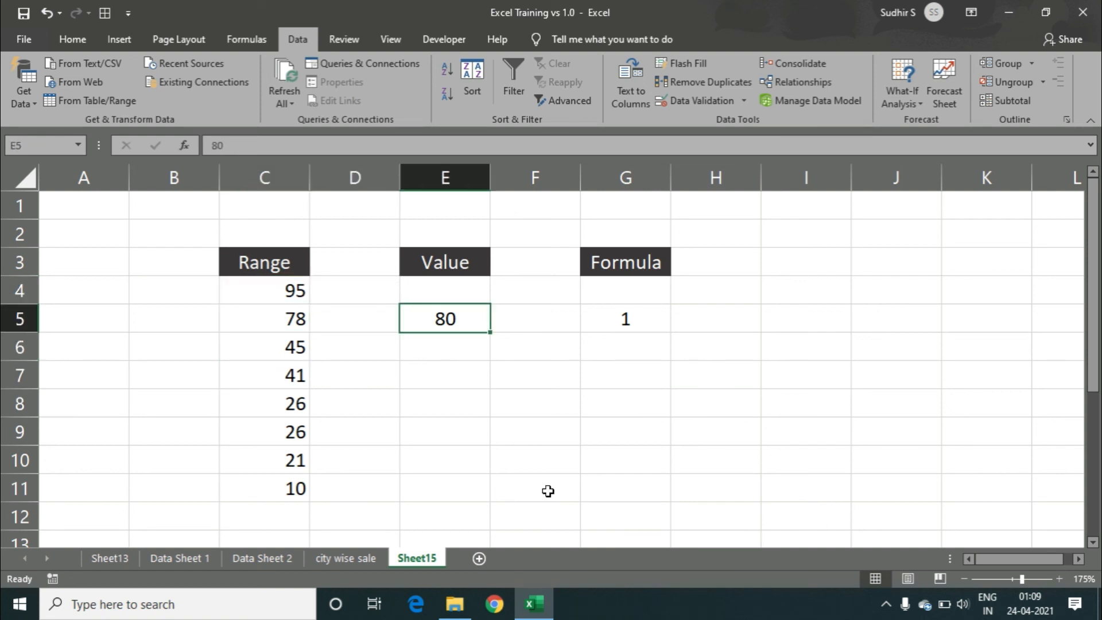
left_click(449, 367)
left_click(453, 316)
Step: Change the match type in the G5 MATCH formula to 0 (Exact match) and check its result for the lookup value
left_click(602, 319)
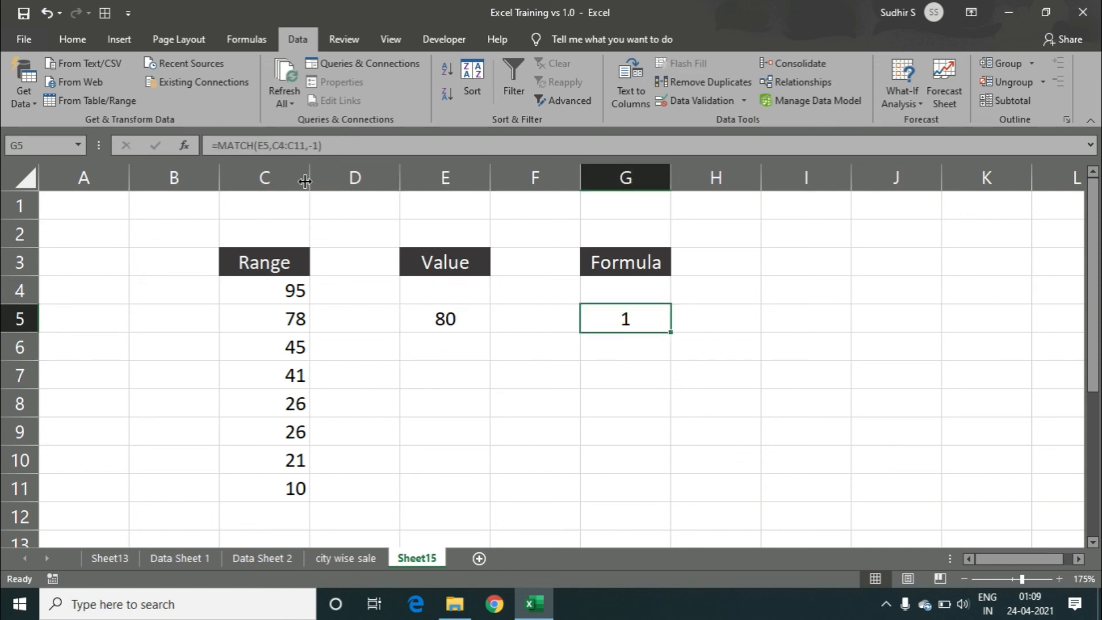
left_click(319, 150)
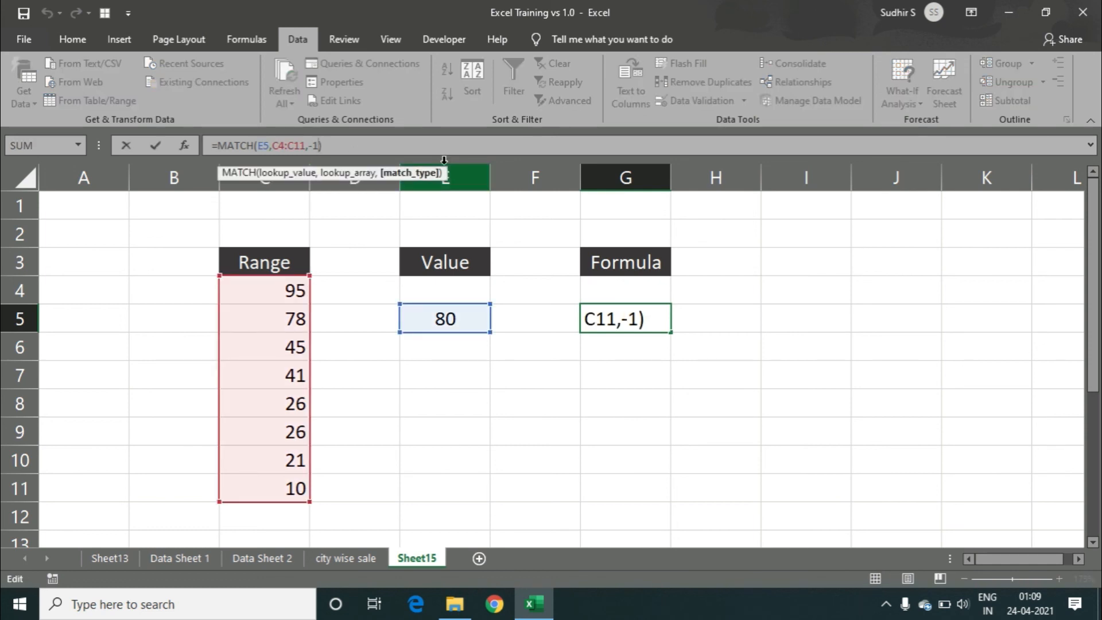
key("BackSpace")
key("BackSpace")
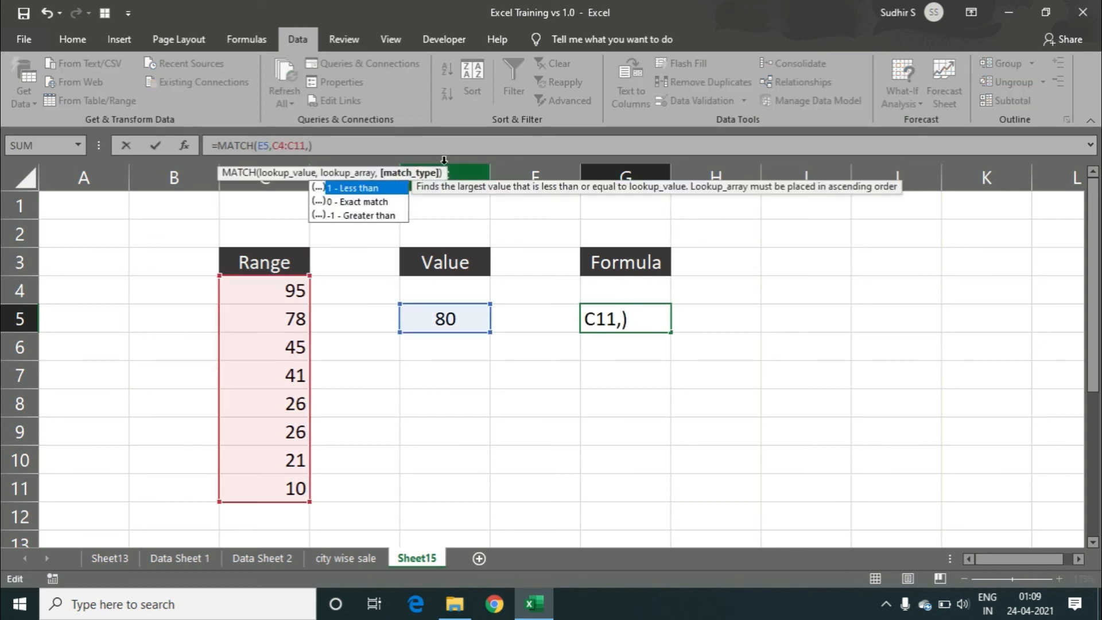
type("0")
key("Return")
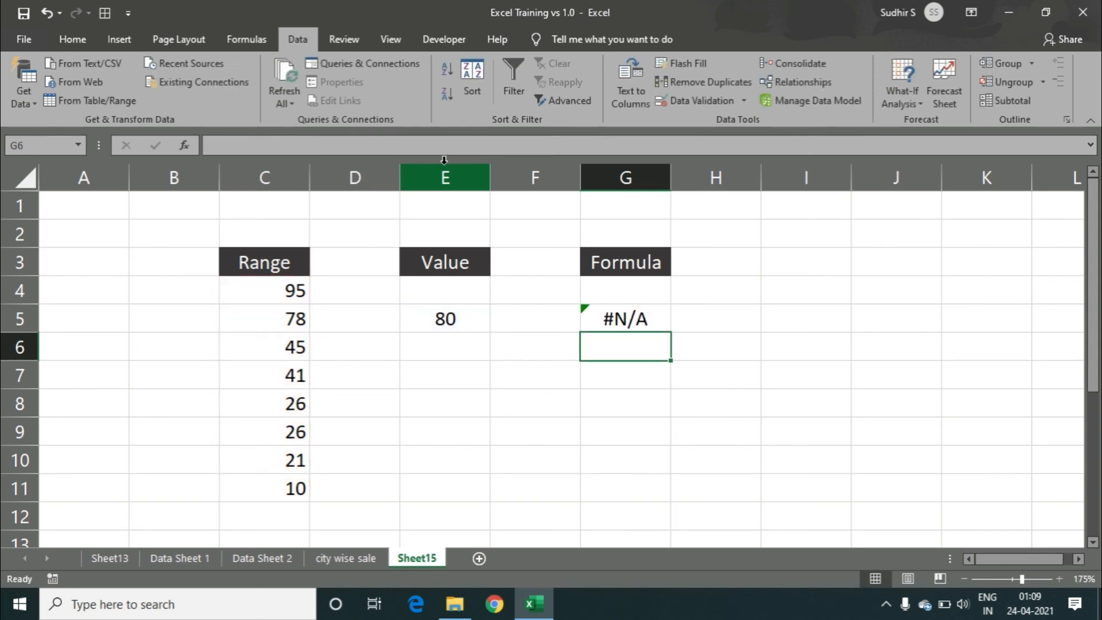
key("Up")
key("Left")
key("Left")
key("Right")
key("Right")
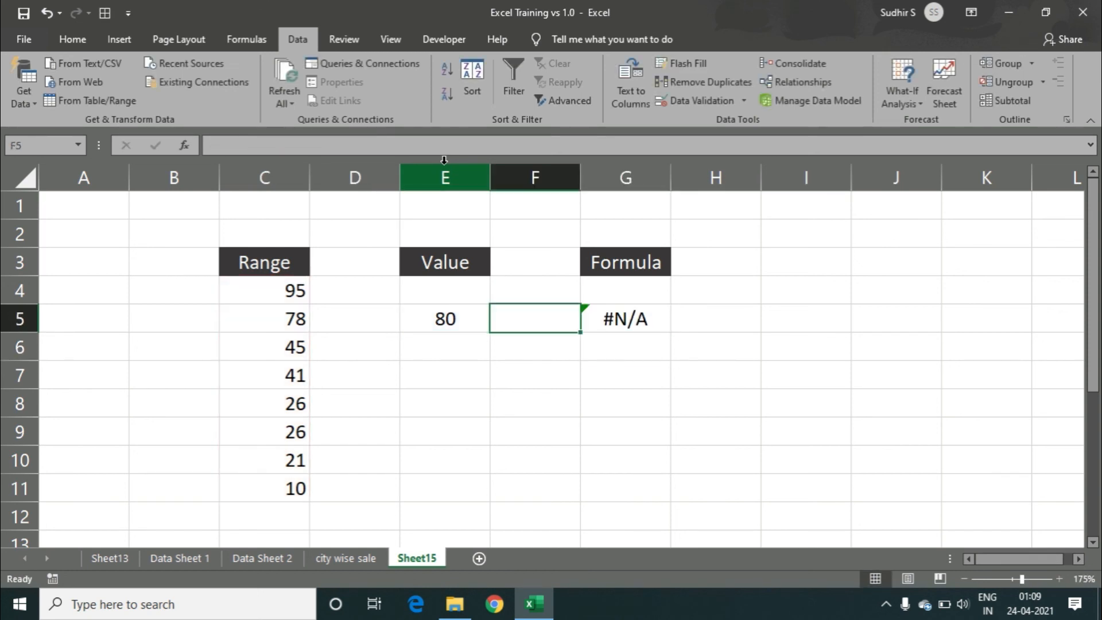
Step: Change the lookup value in E5 to 41, a number from the Range column, and check the exact-match MATCH result in G5
key("Left")
key("Left")
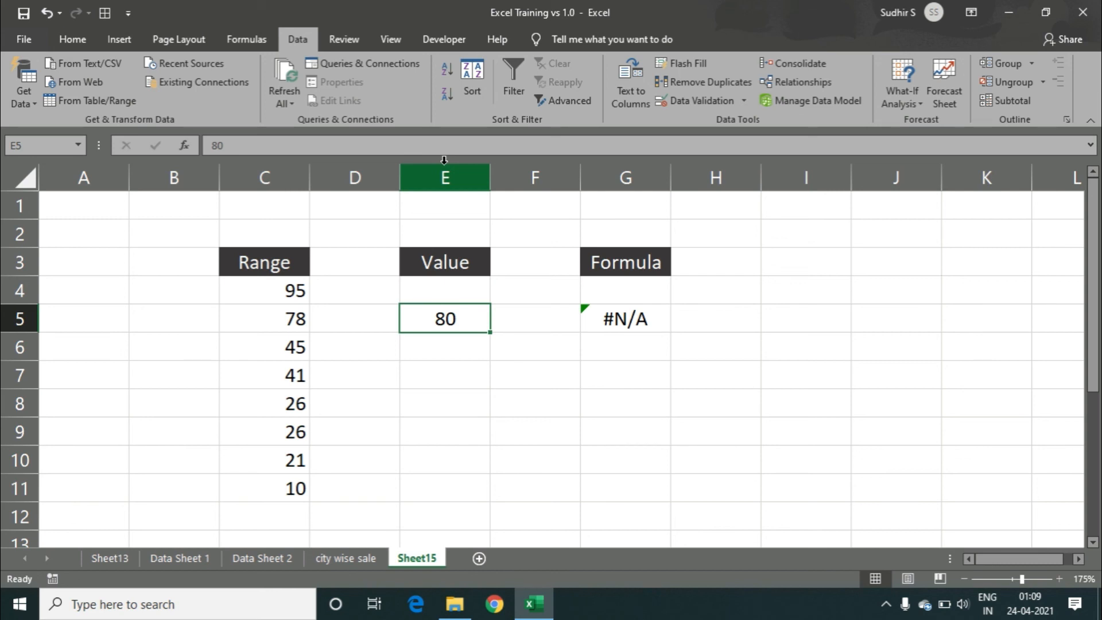
key("Left")
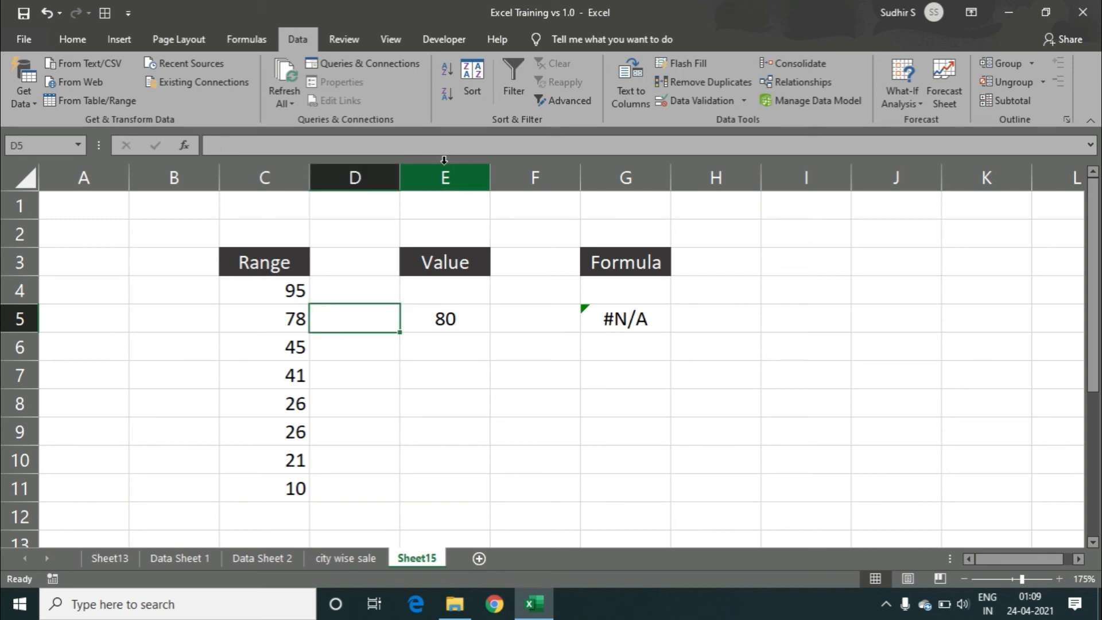
key("Left")
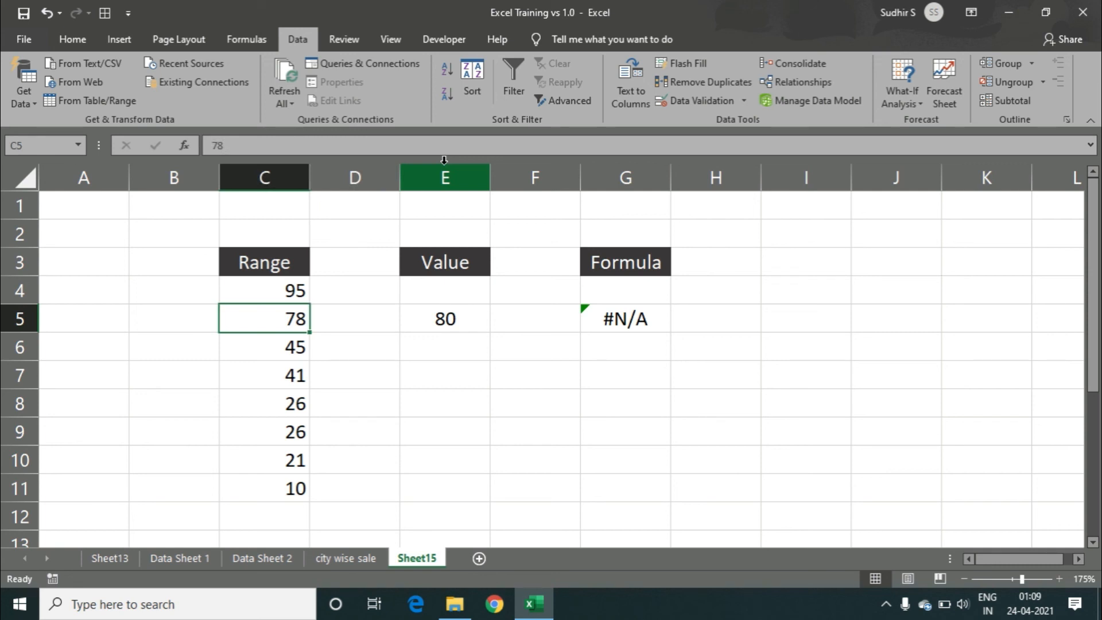
key("Right")
key("Right")
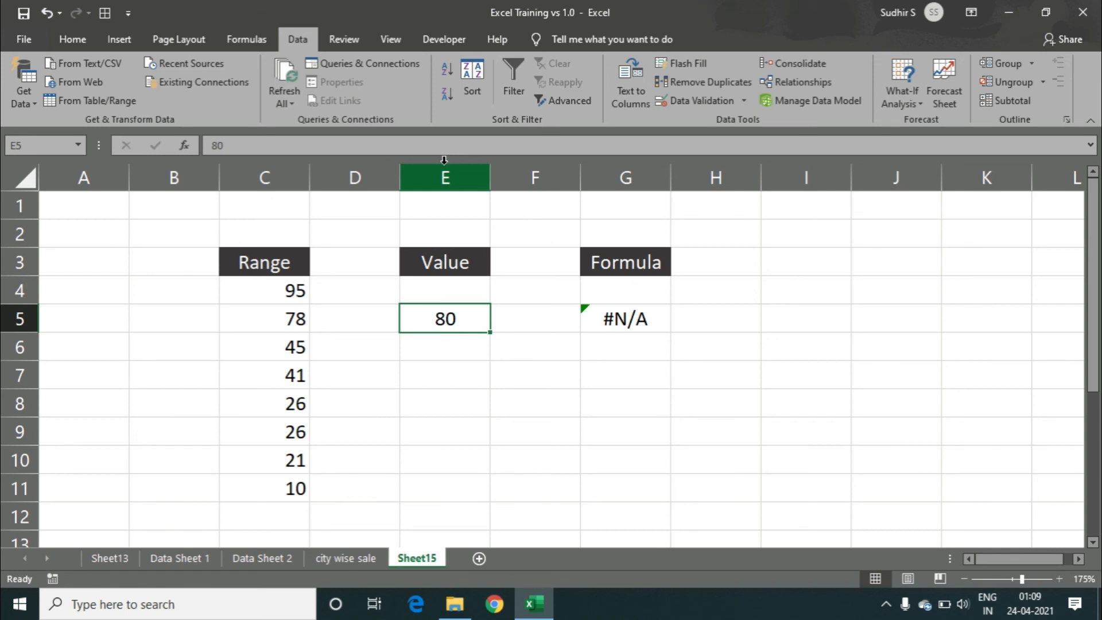
type("41")
key("Return")
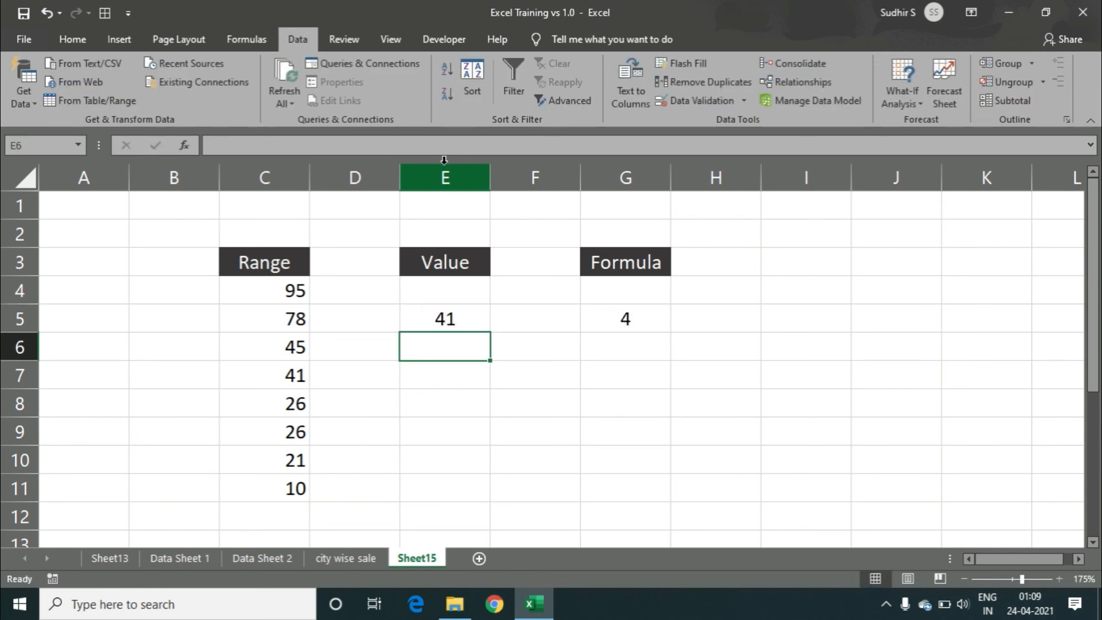
key("Up")
key("Right")
key("Right")
key("Left")
key("Left")
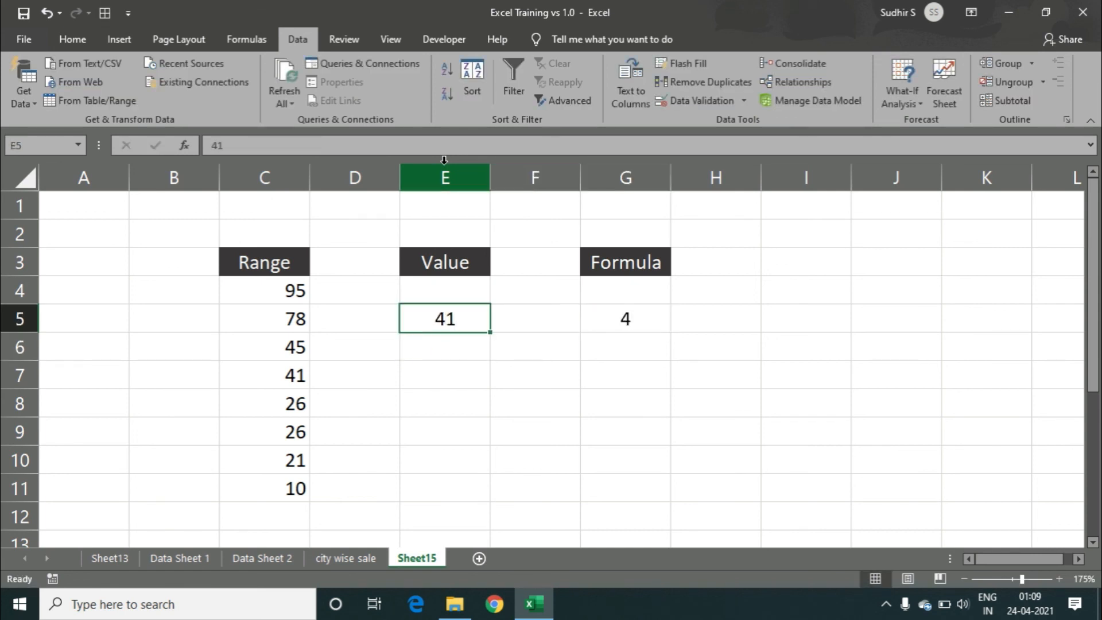